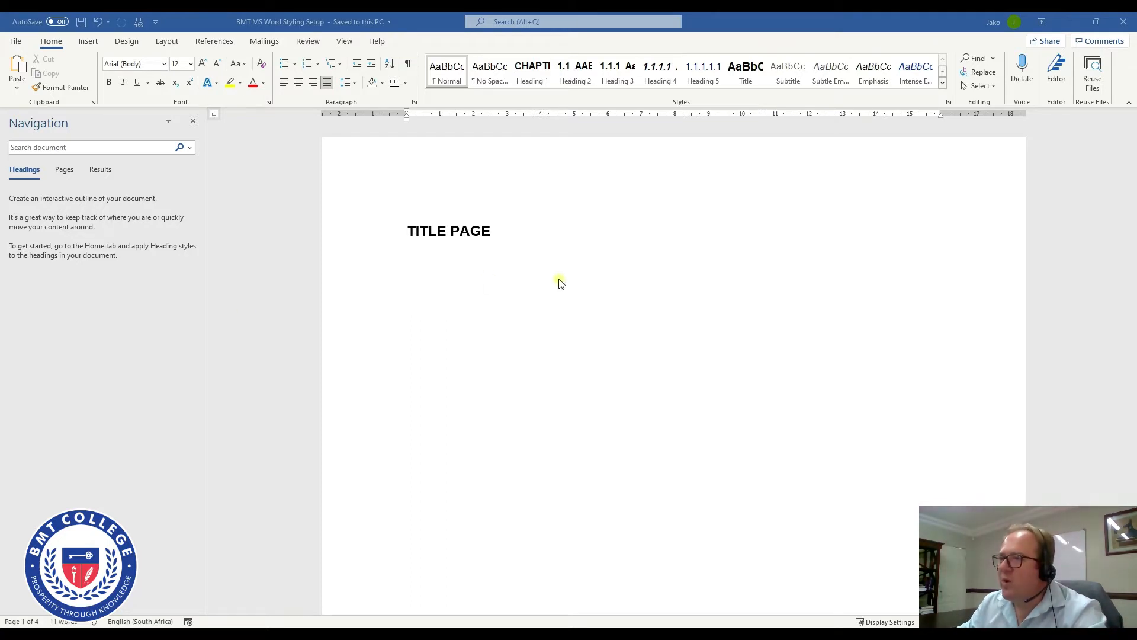
- Look through the title page and contents pages up to the main body page
scroll(579, 302, "down", 10)
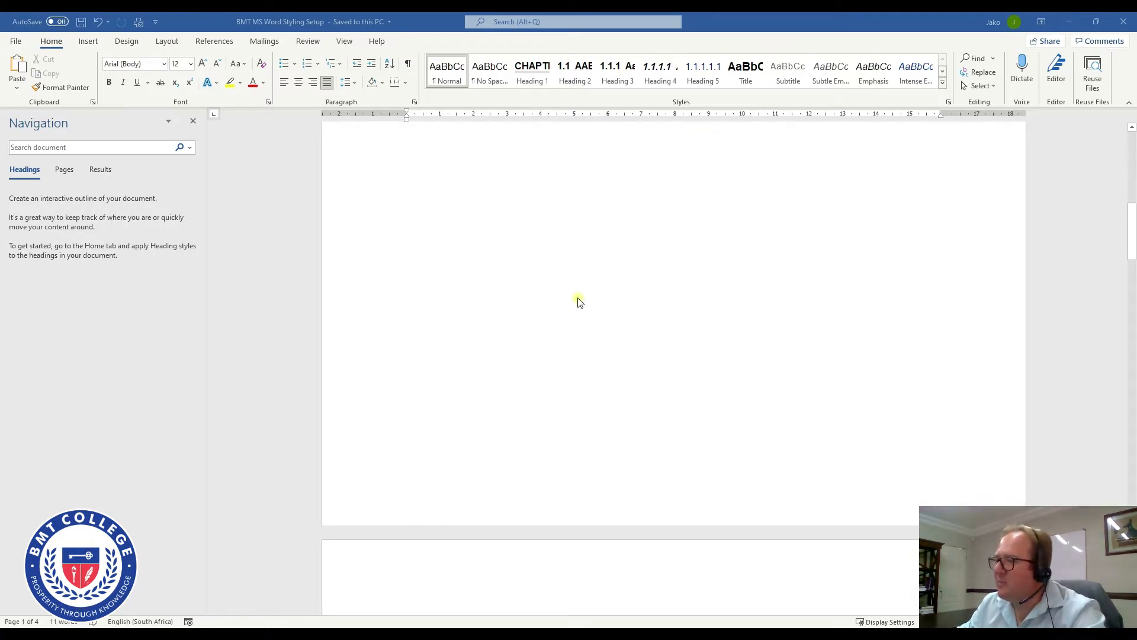
scroll(579, 302, "down", 1)
scroll(532, 352, "down", 10)
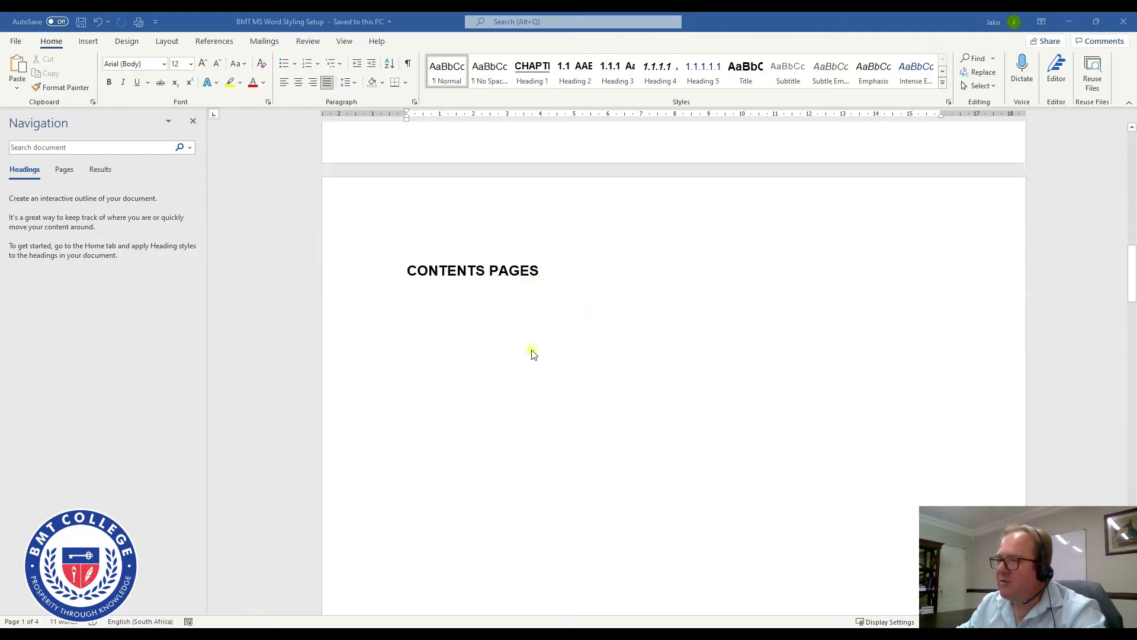
scroll(532, 353, "down", 5)
left_click(541, 213)
scroll(542, 213, "up", 2)
scroll(541, 237, "down", 1)
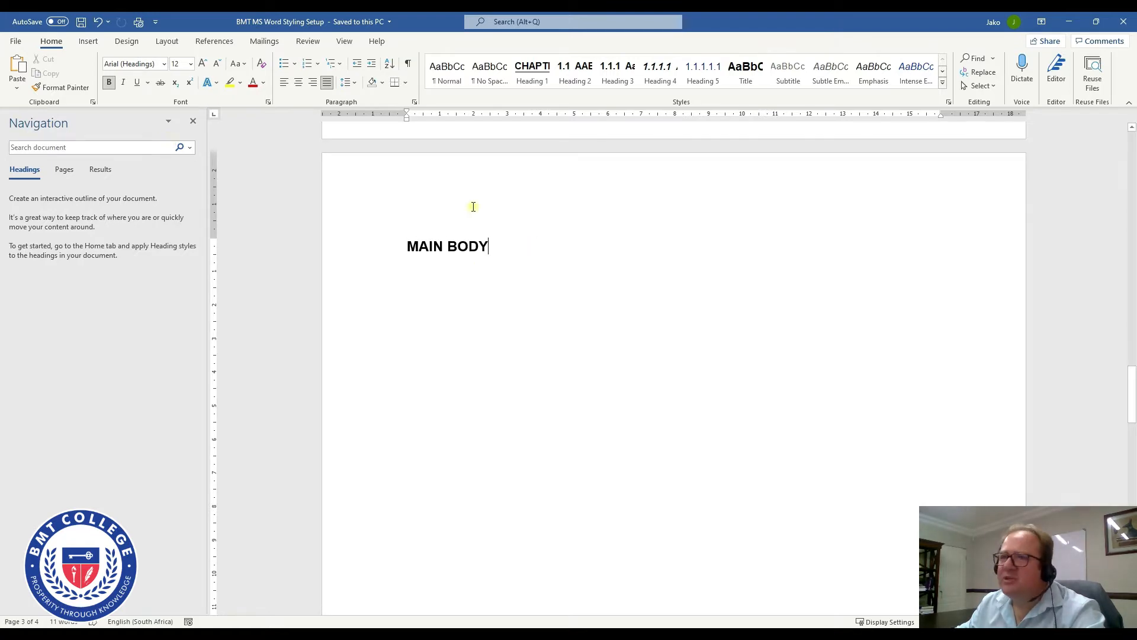
- Save the document and return to the MAIN BODY line
left_click(16, 43)
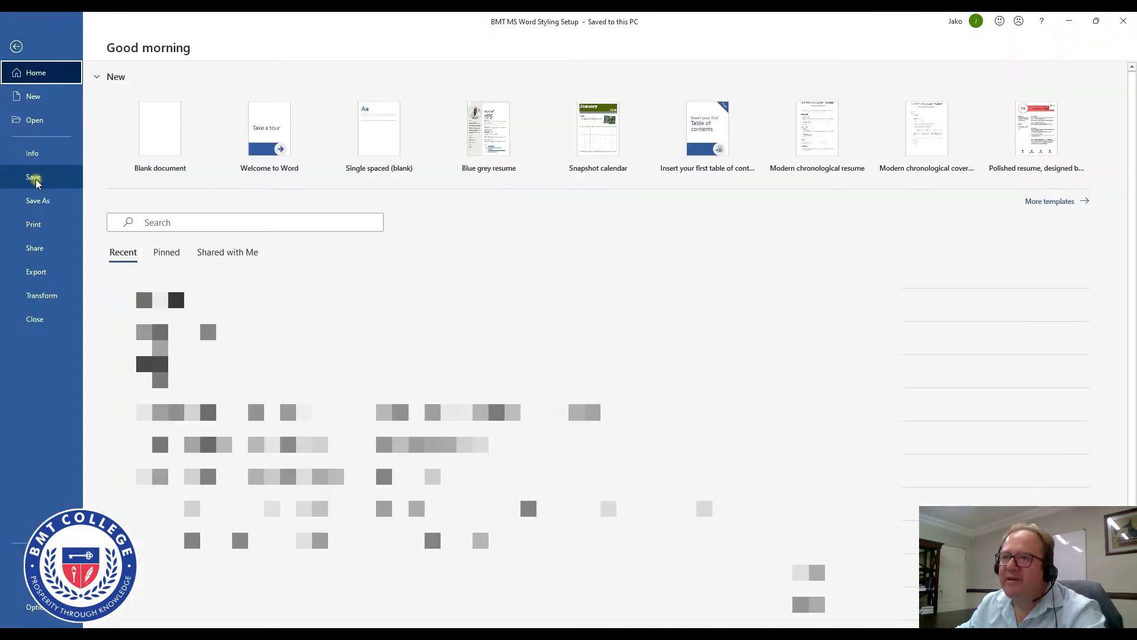
left_click(34, 179)
left_click(526, 257)
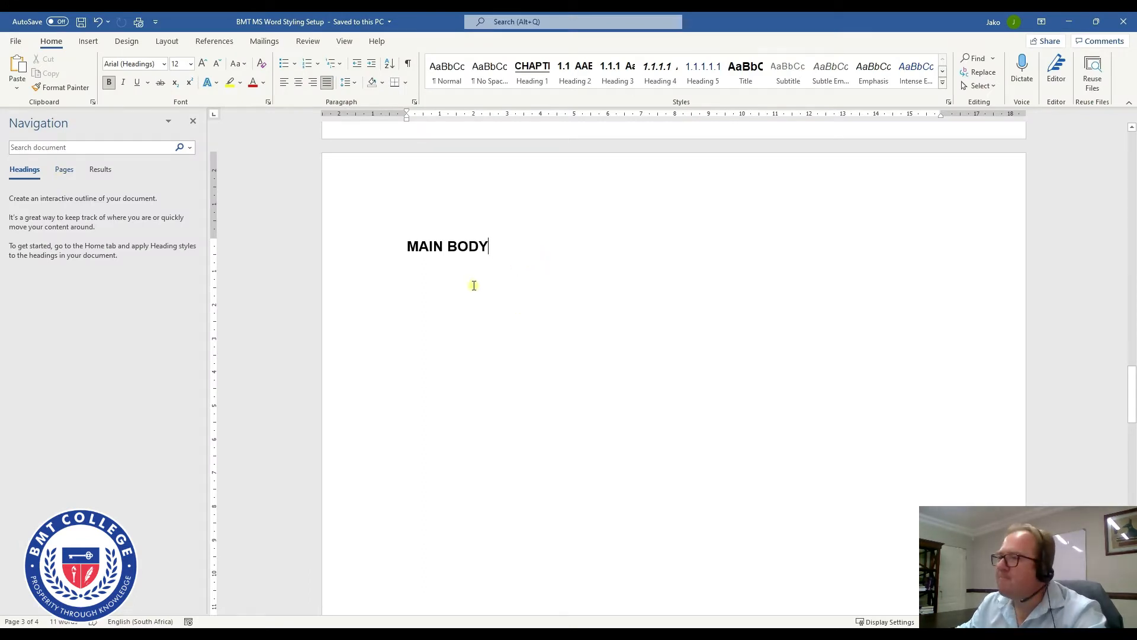
- Apply the Heading 1 style to the MAIN BODY line and replace its text with RESEARCH OVERVIEW, followed by a new paragraph
left_click_drag(549, 251, 405, 252)
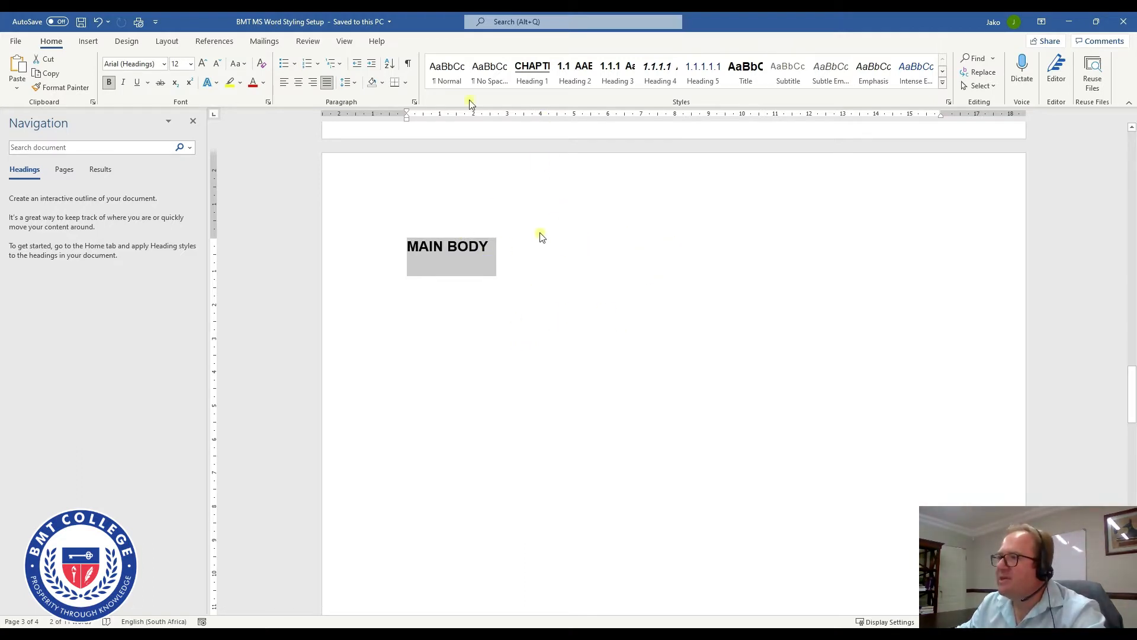
left_click(539, 83)
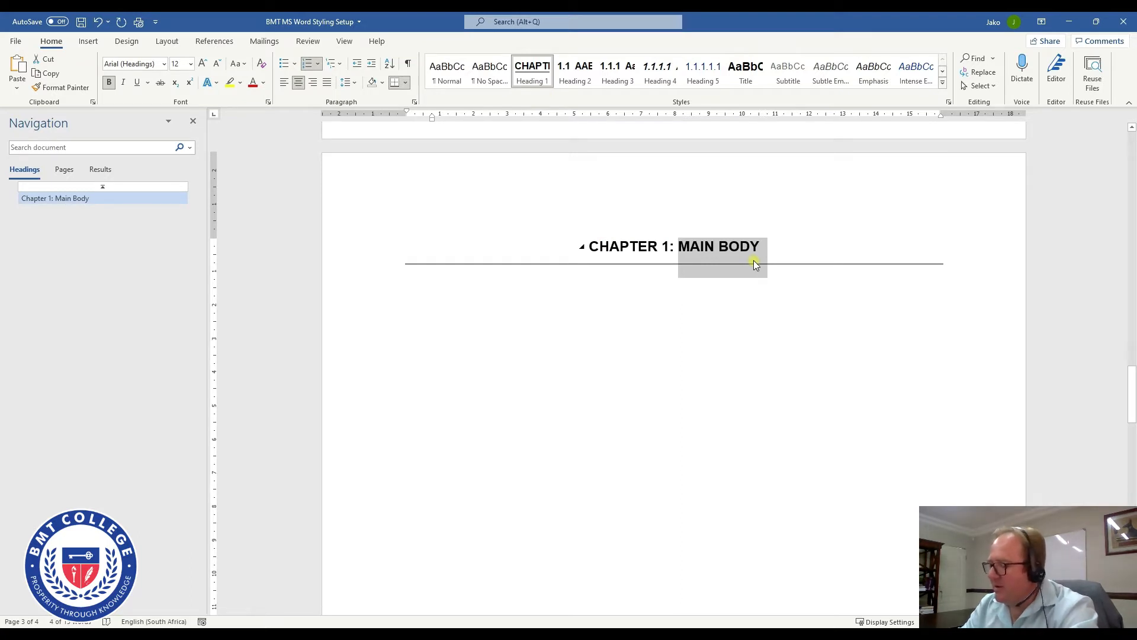
type("RES")
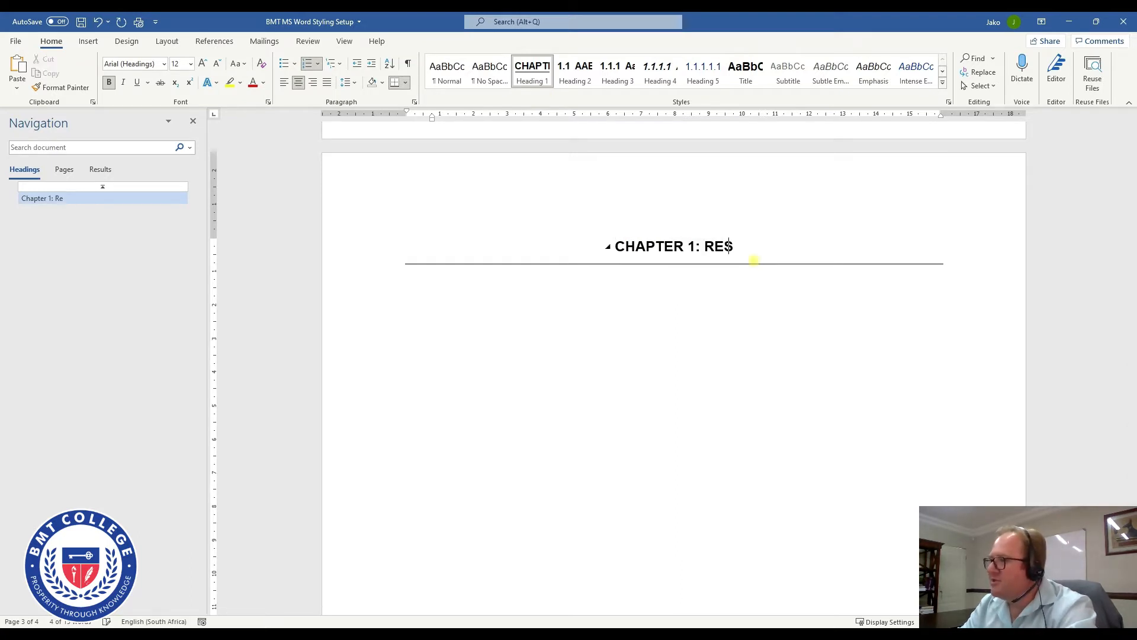
type("EARCH OV")
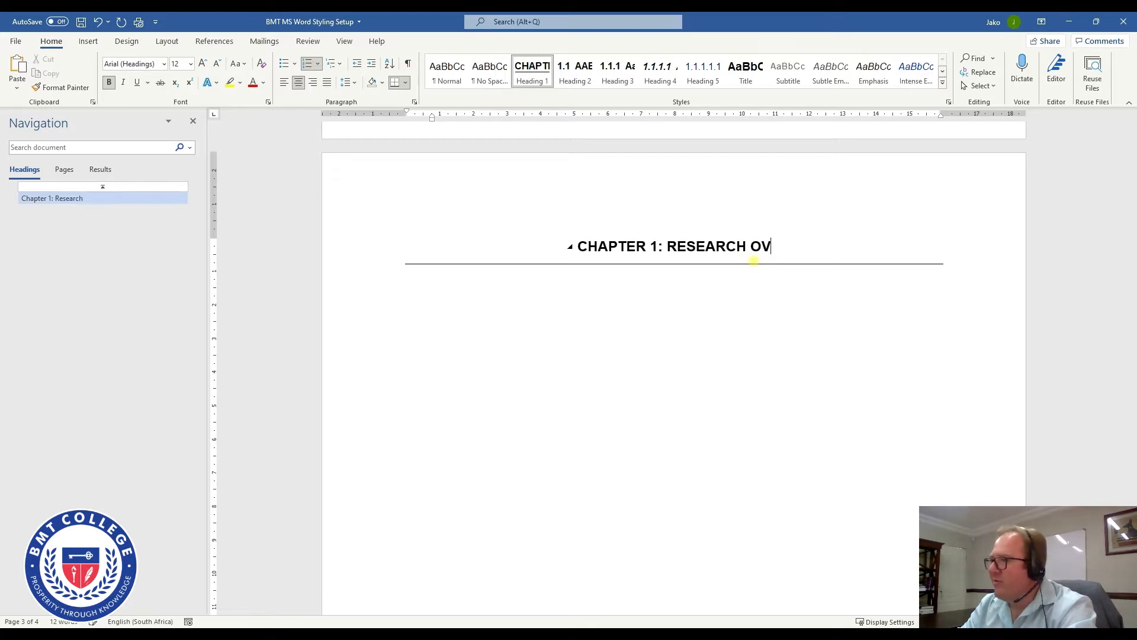
type("ERVIEW")
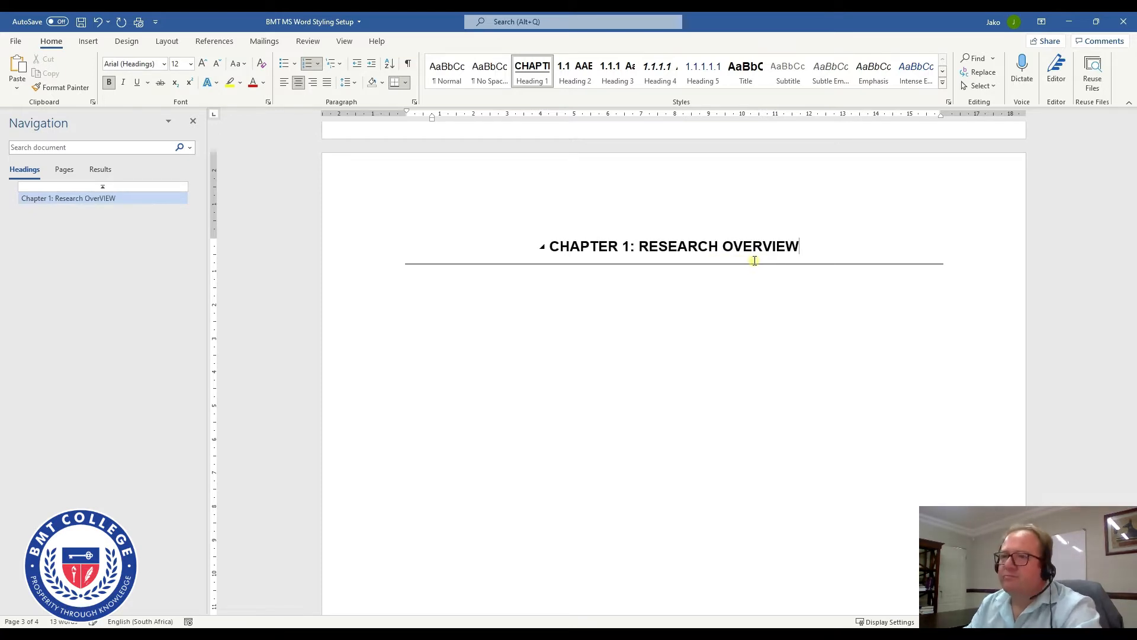
key("Return")
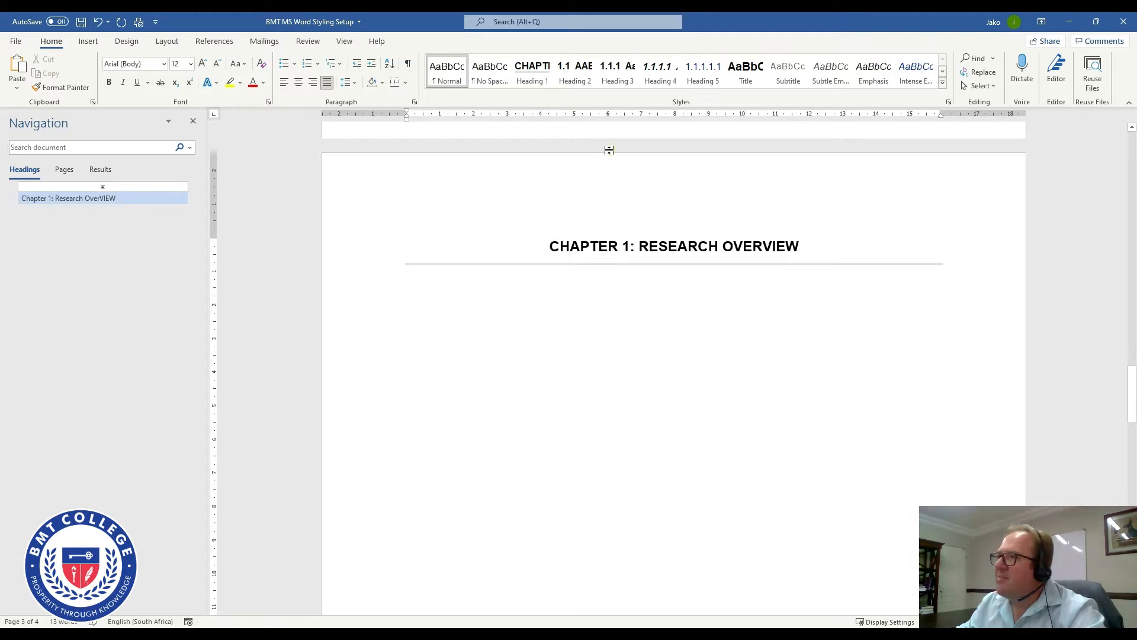
- Add the section heading "Introduction" in the Heading 2 style below the chapter heading
mouse_move(542, 242)
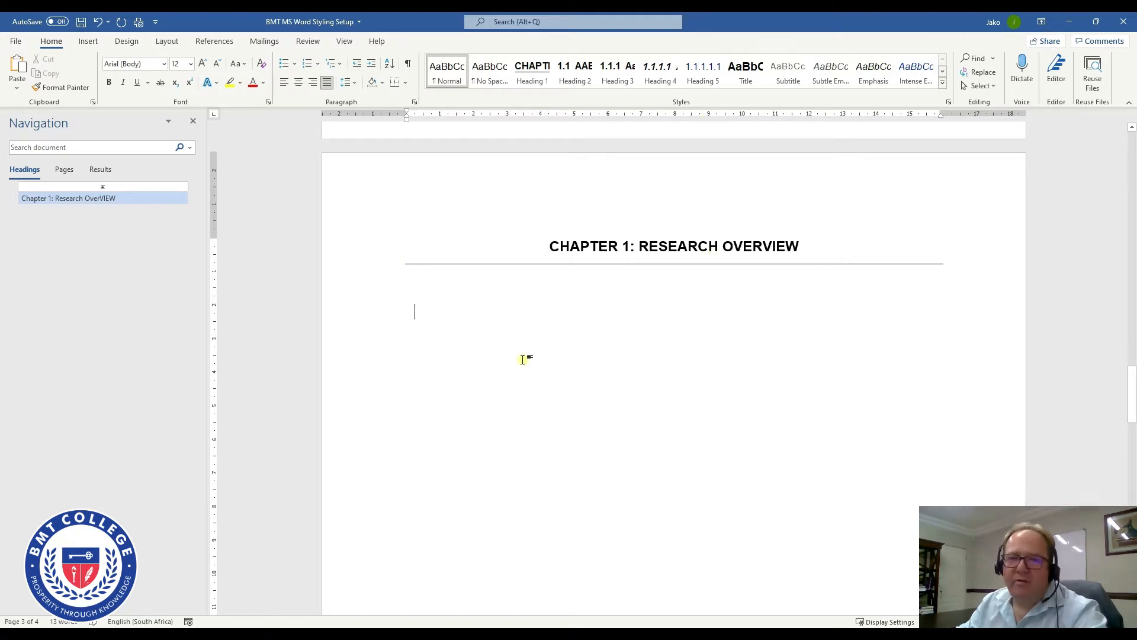
left_click(419, 308)
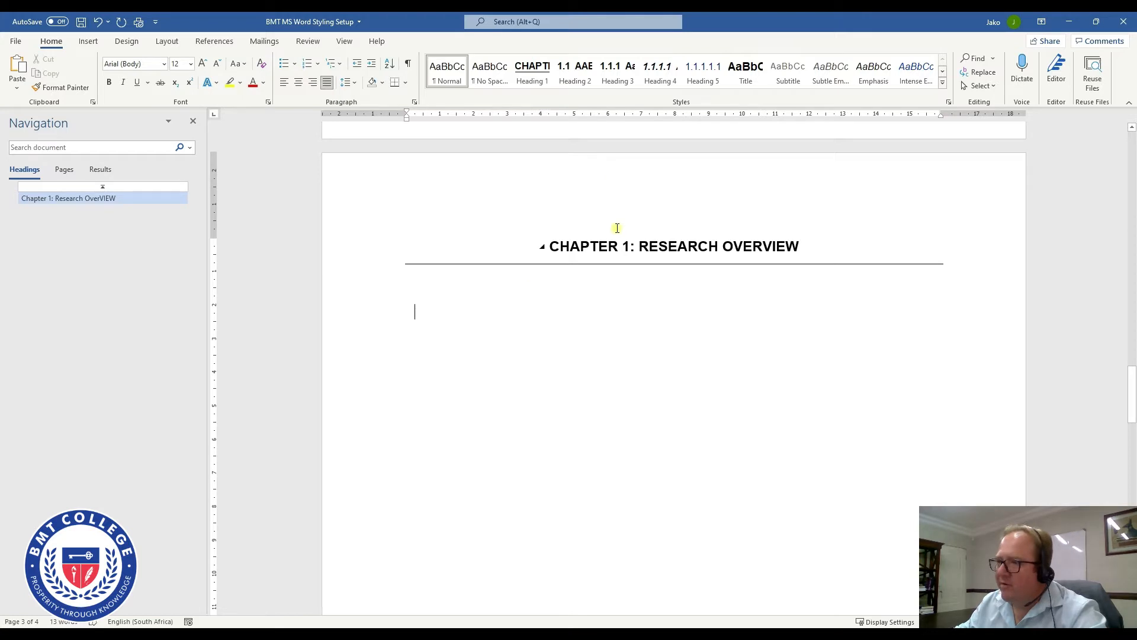
left_click(580, 82)
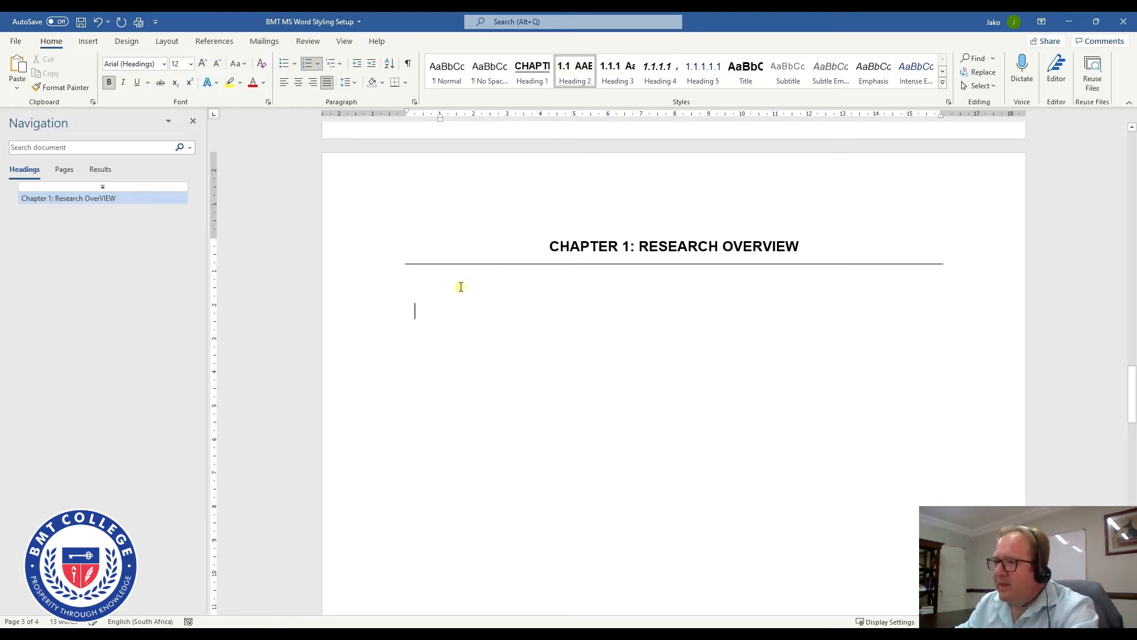
type("Intr")
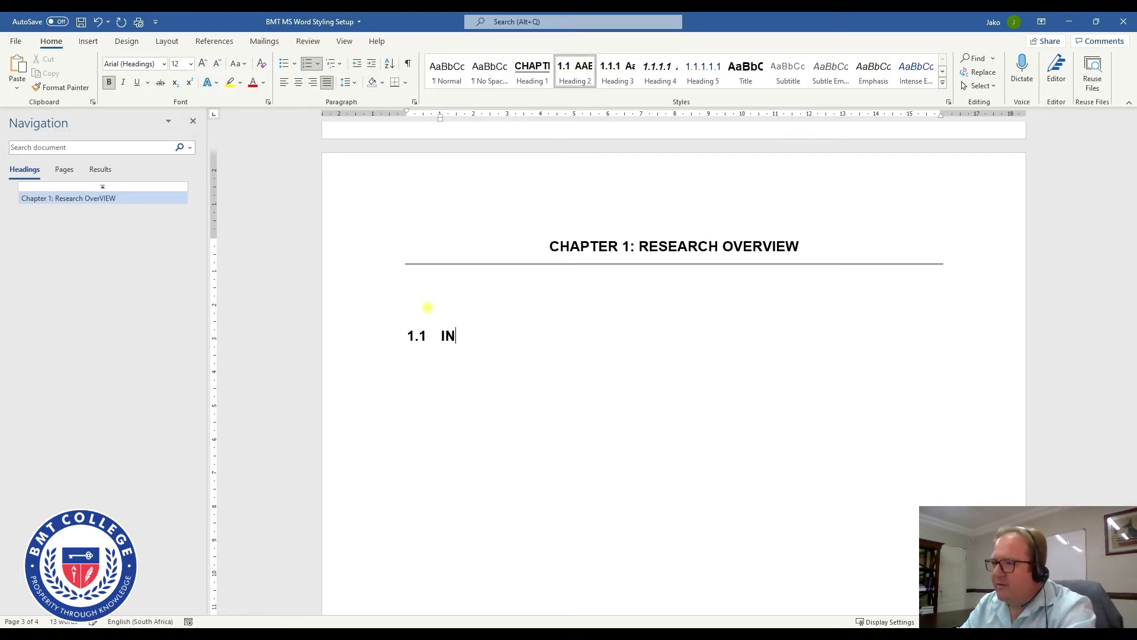
type("oduct")
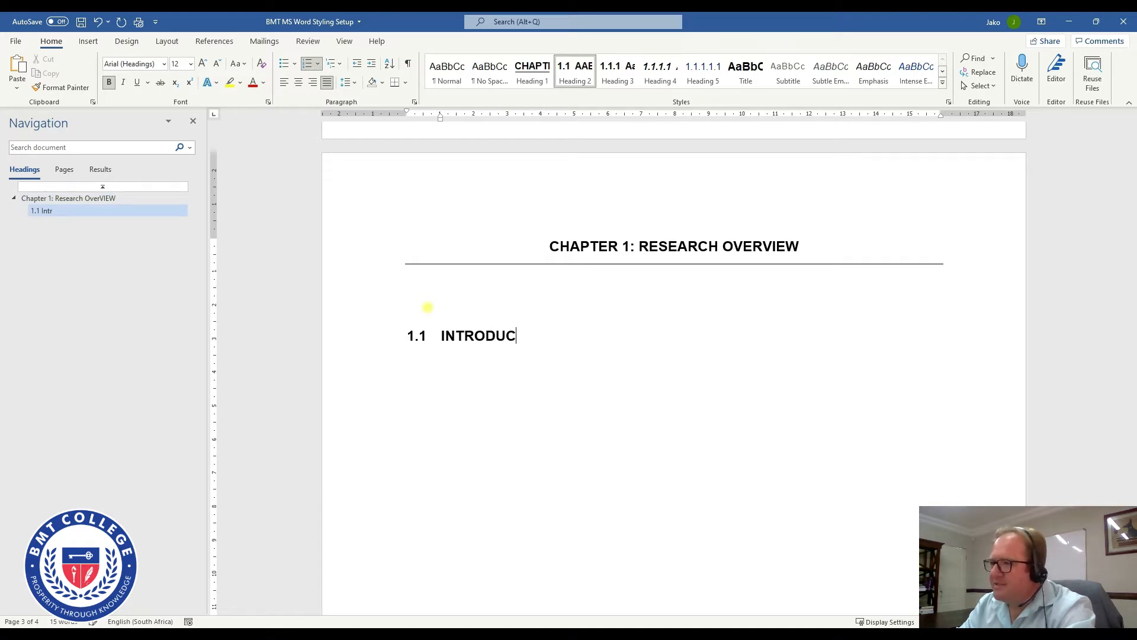
key("BackSpace")
type("tion")
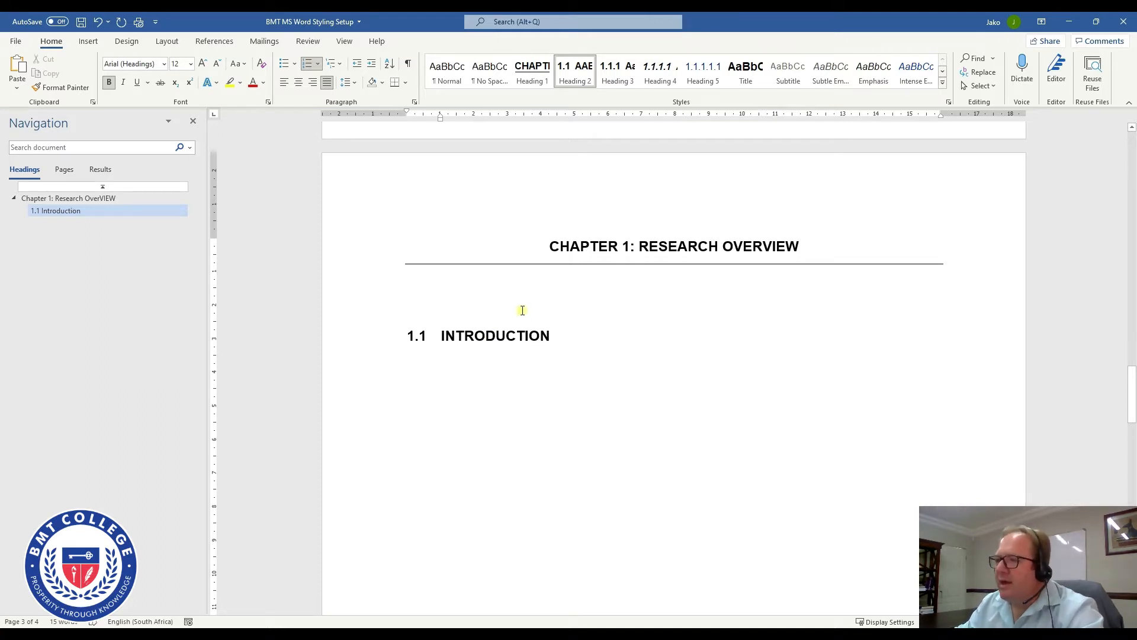
- Delete the empty lines between the chapter heading and the Introduction heading
left_click(550, 317)
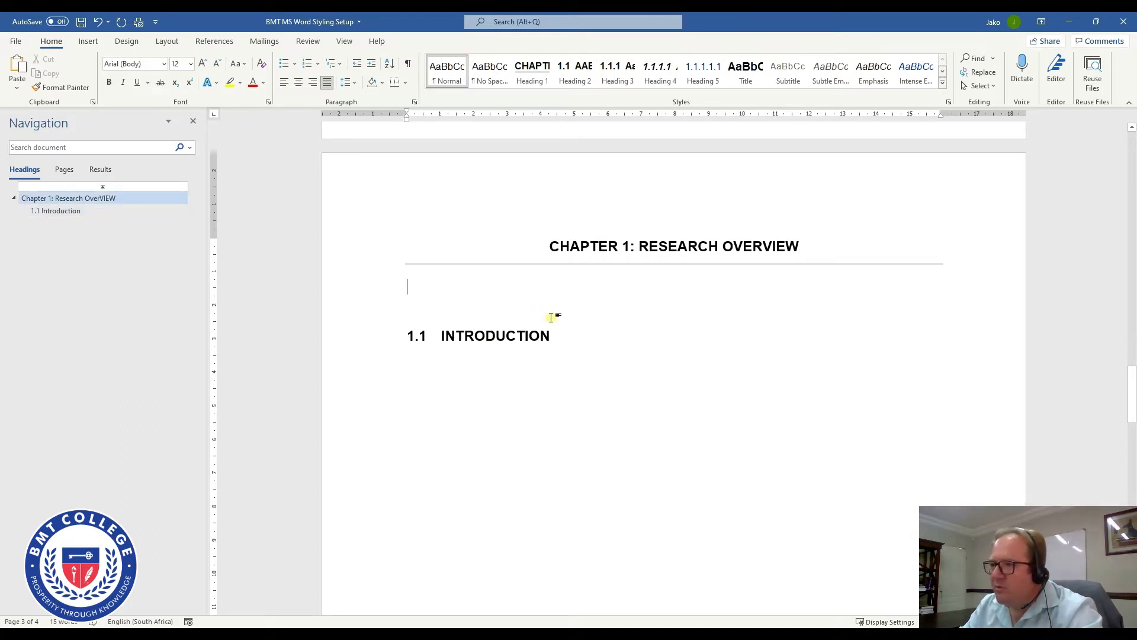
key("Delete")
key("Delete")
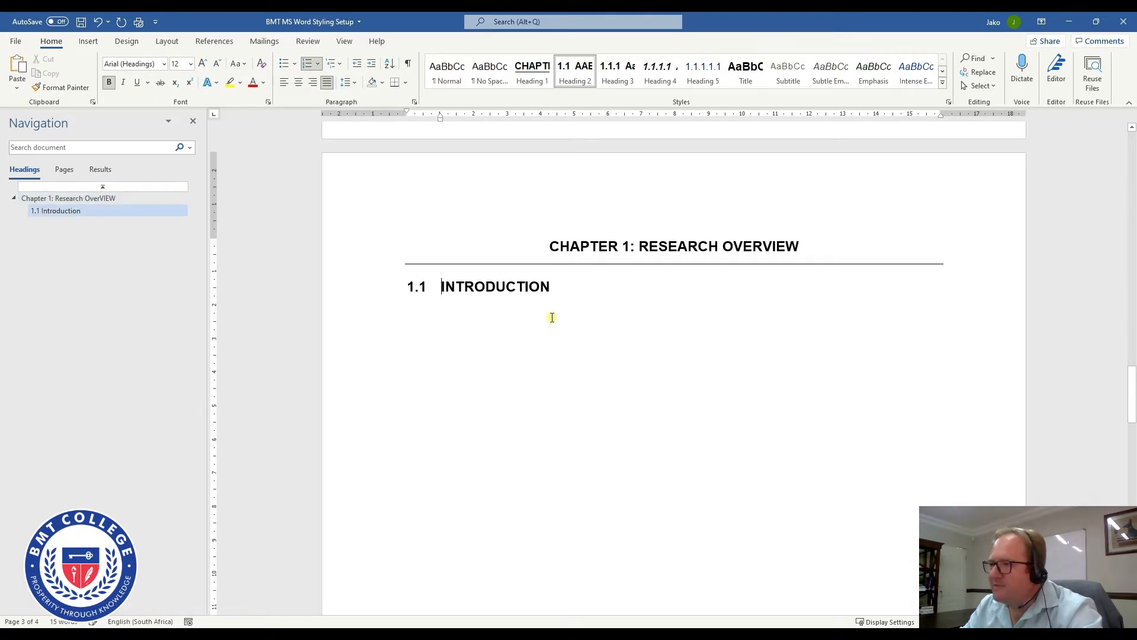
key("Down")
scroll(551, 317, "up", 10)
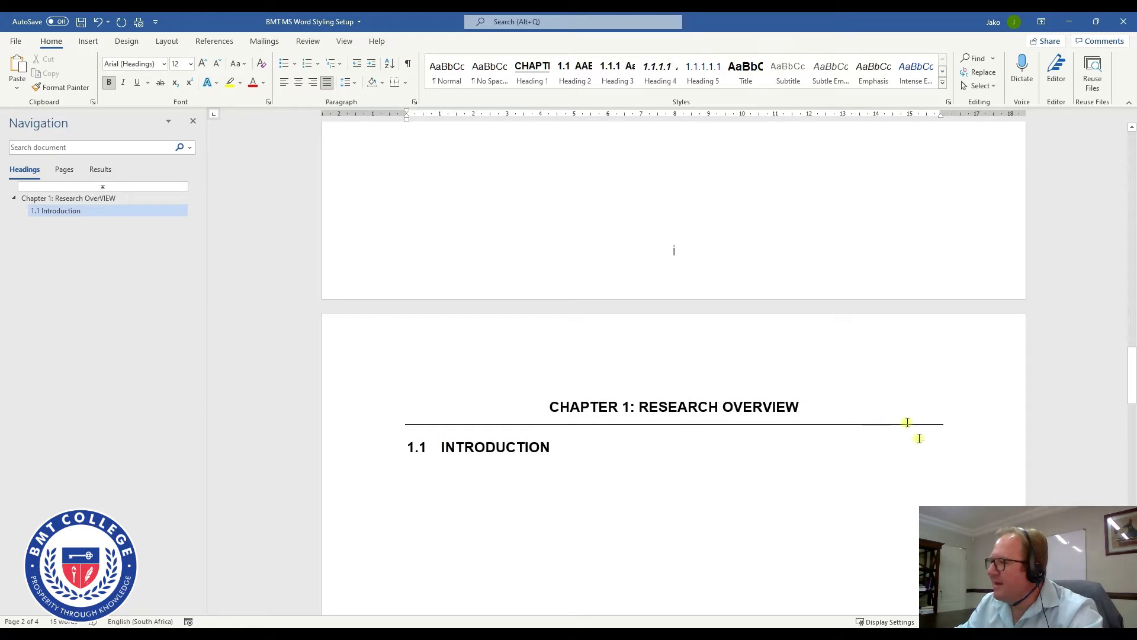
left_click(889, 408)
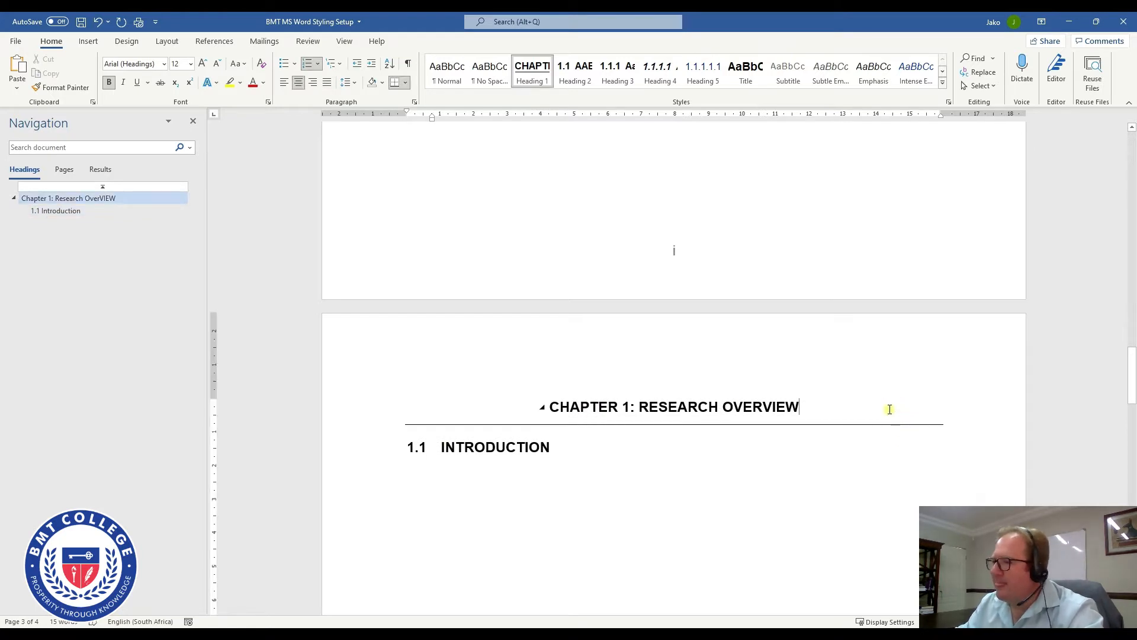
scroll(490, 394, "down", 8)
scroll(497, 356, "up", 6)
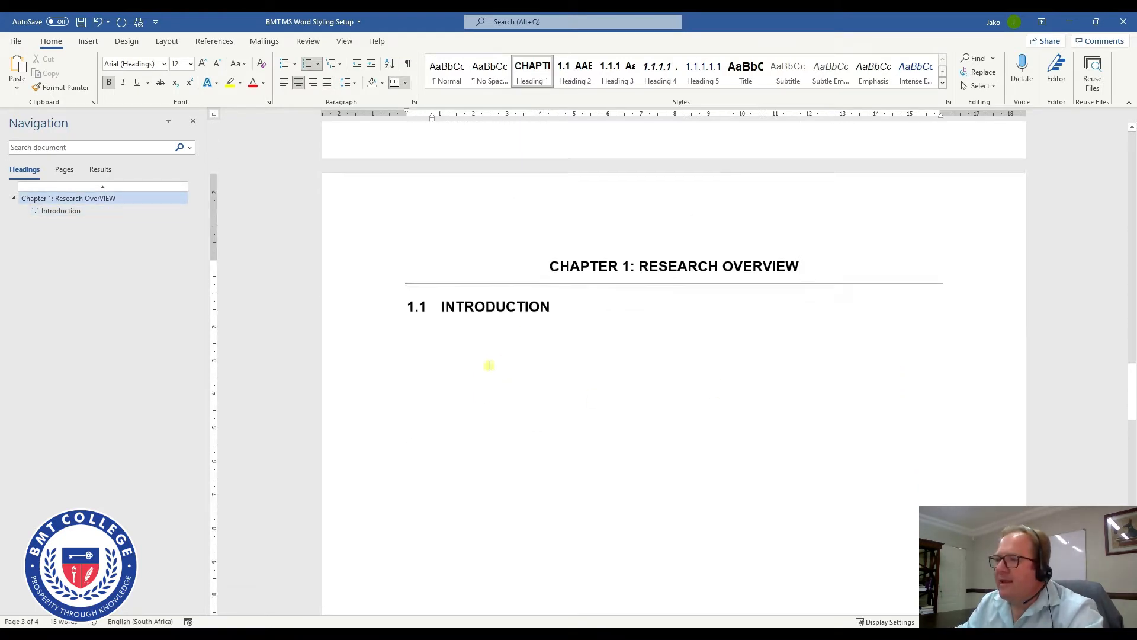
- Paste the copied body text in a new paragraph below the Introduction heading and remove the empty line above it
left_click(509, 348)
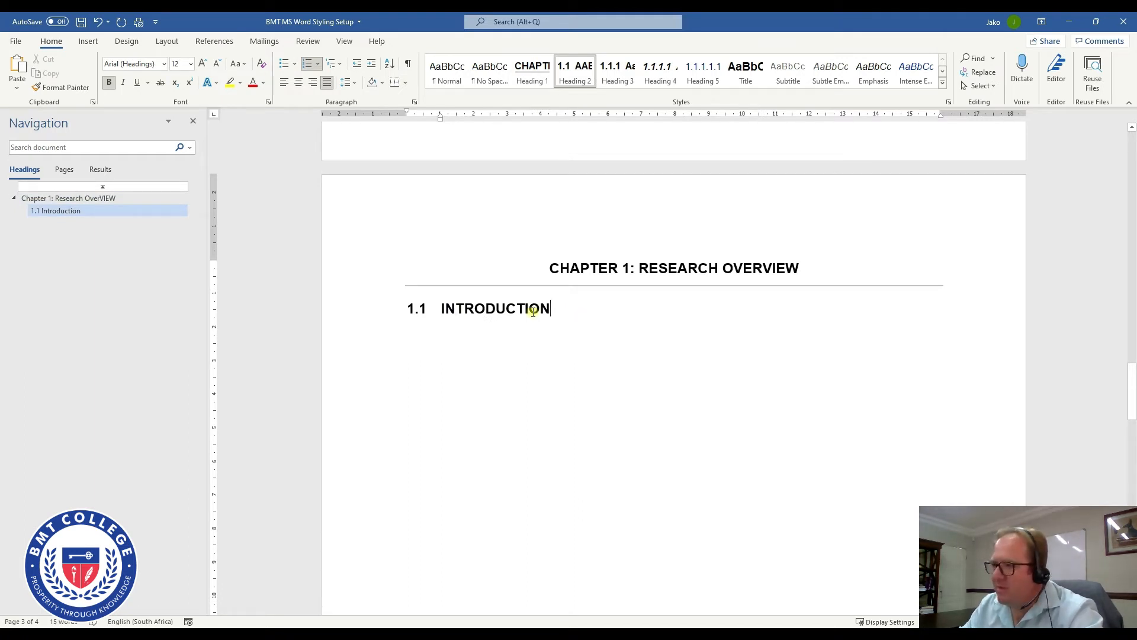
key("End")
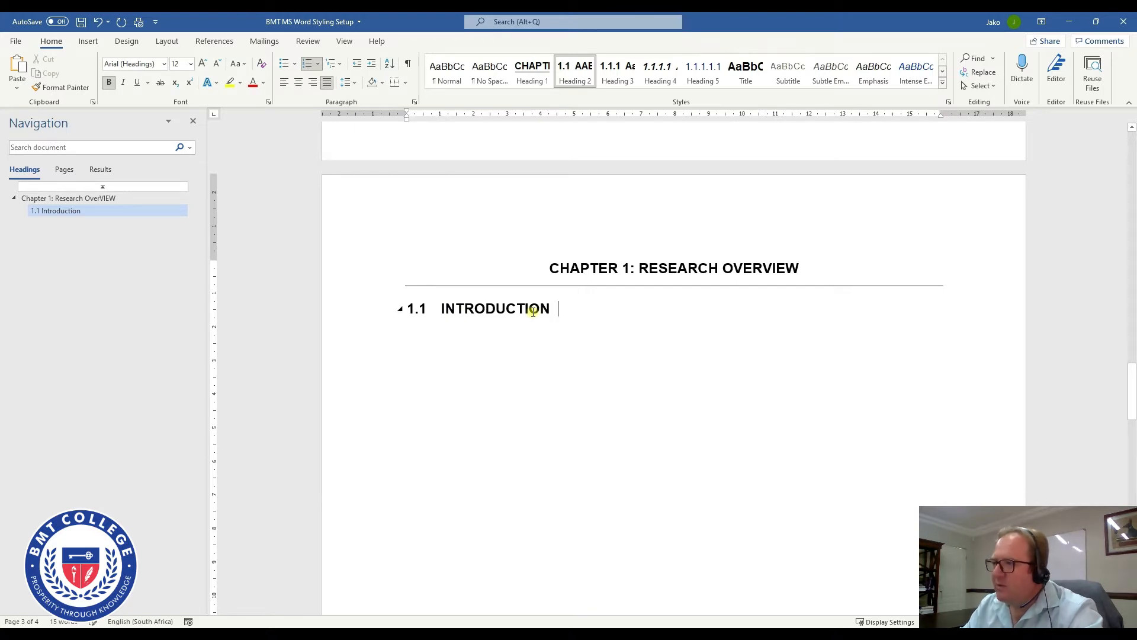
key("Return")
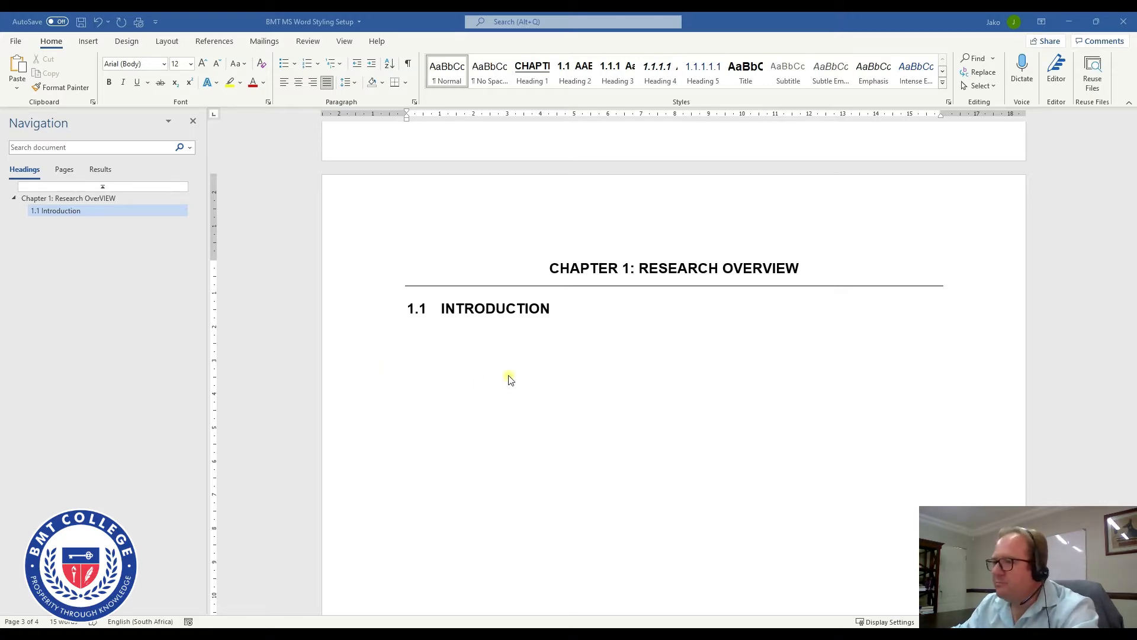
key("ctrl+v")
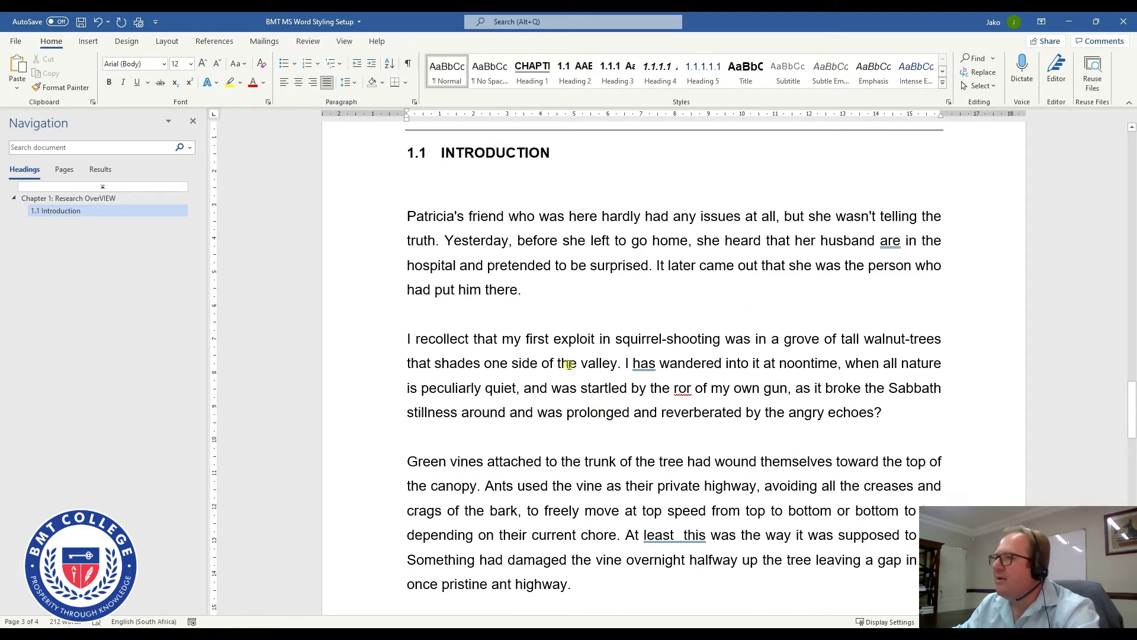
scroll(586, 332, "up", 2)
left_click(610, 308)
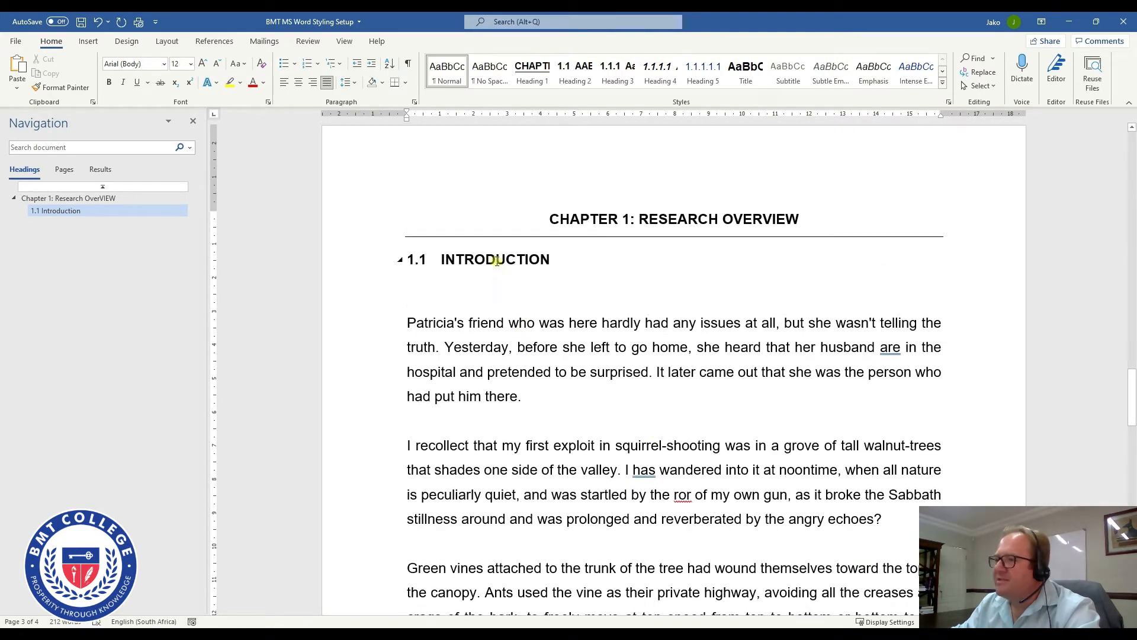
key("Delete")
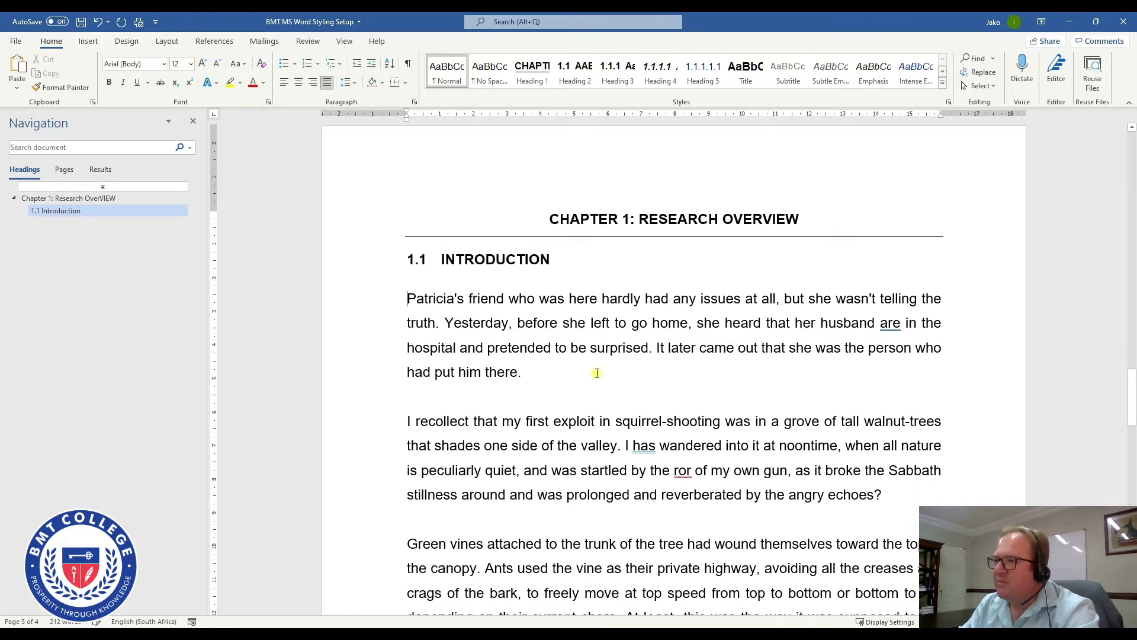
- Examine the Introduction heading and the spacing between it and the body text
key("Up")
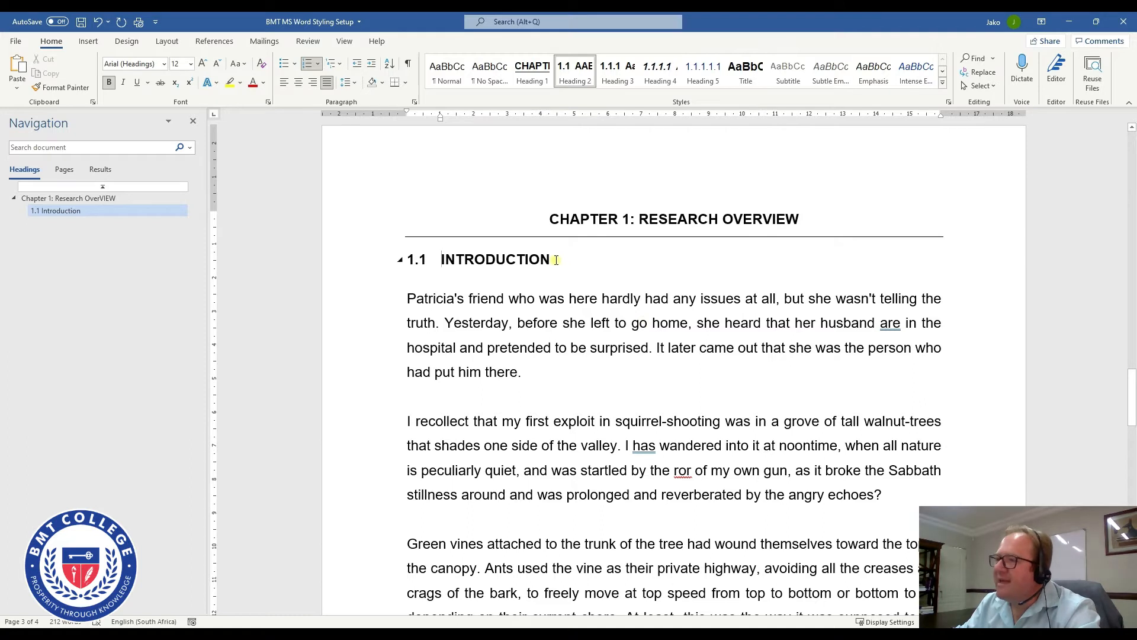
left_click_drag(557, 260, 484, 259)
left_click(505, 270)
left_click_drag(556, 264, 519, 274)
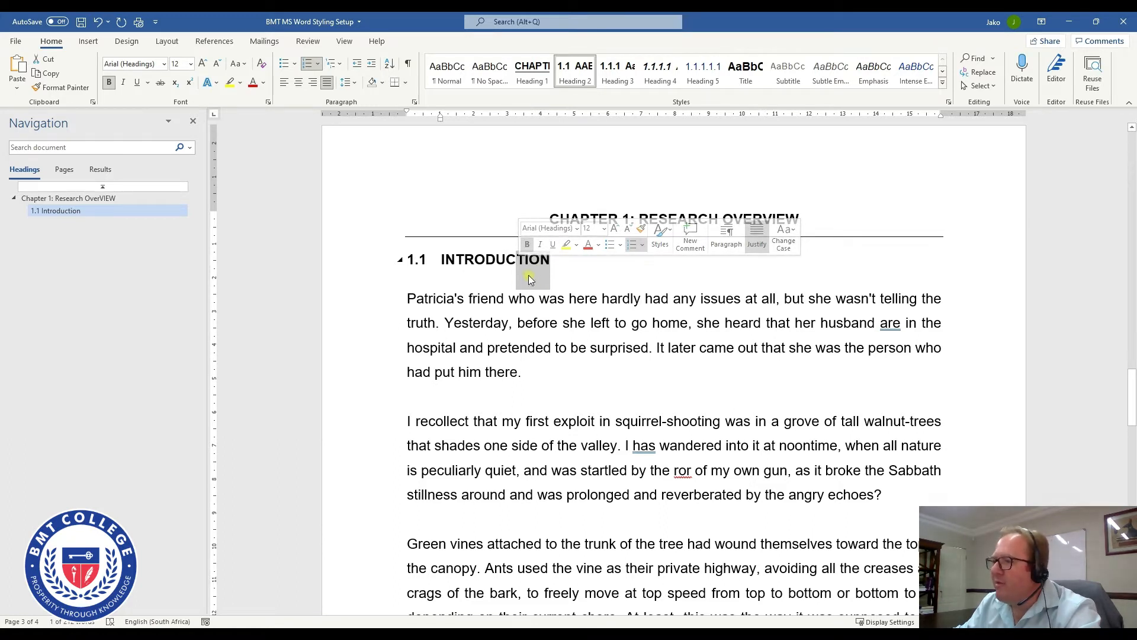
left_click_drag(553, 261, 503, 278)
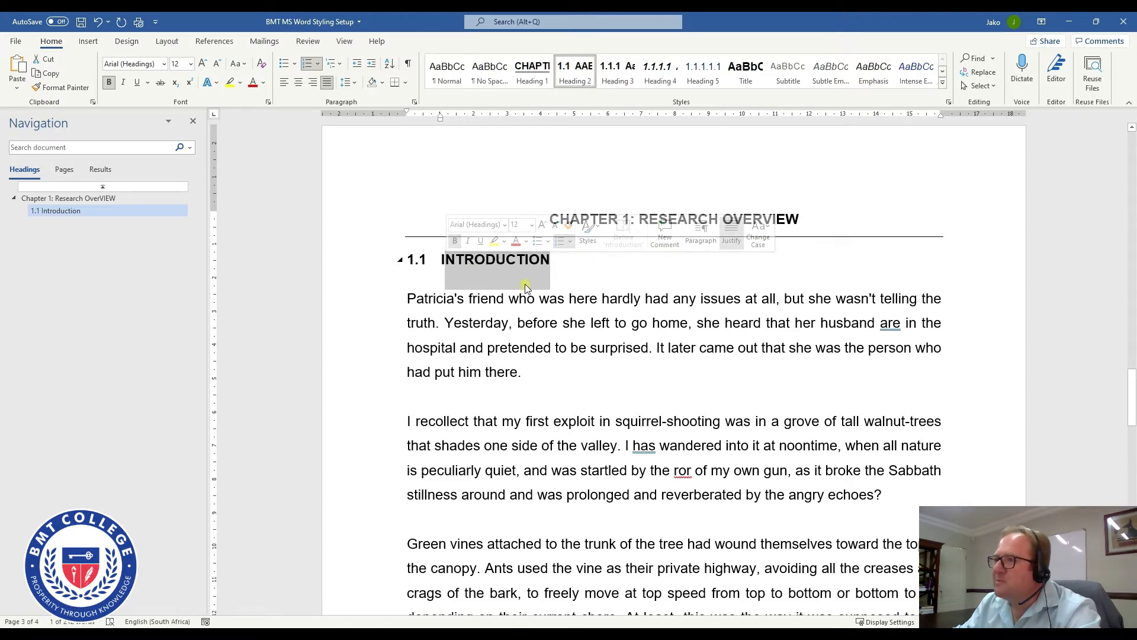
left_click(623, 347)
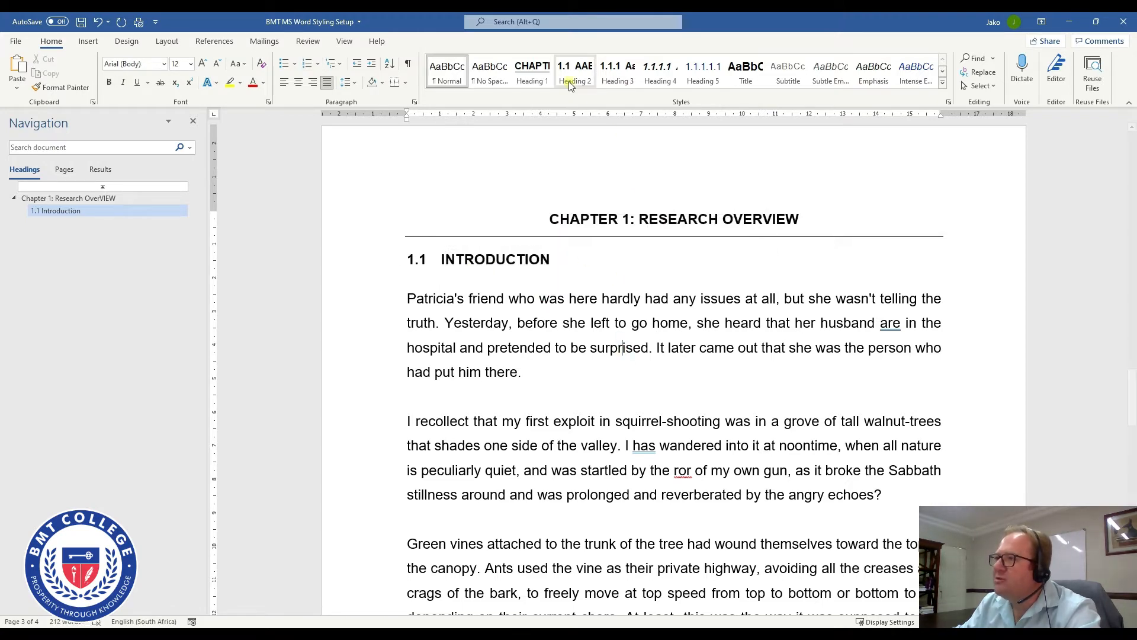
- Check the Heading 2 style's paragraph spacing settings and the gap between the Introduction heading and its body text
right_click(570, 83)
left_click(598, 103)
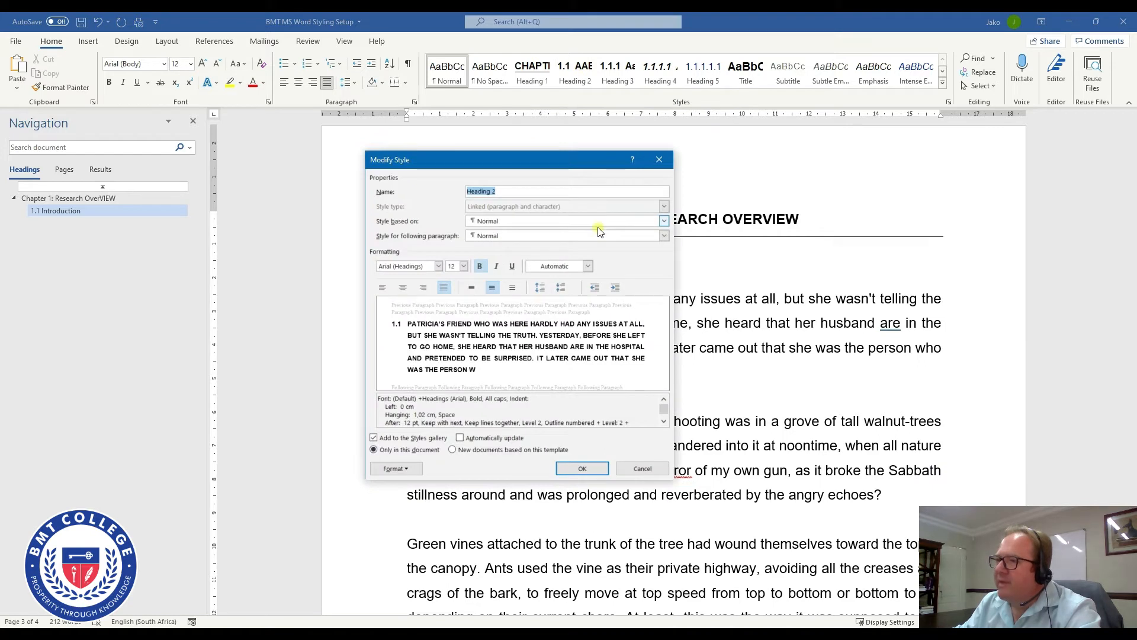
left_click(398, 468)
left_click(428, 482)
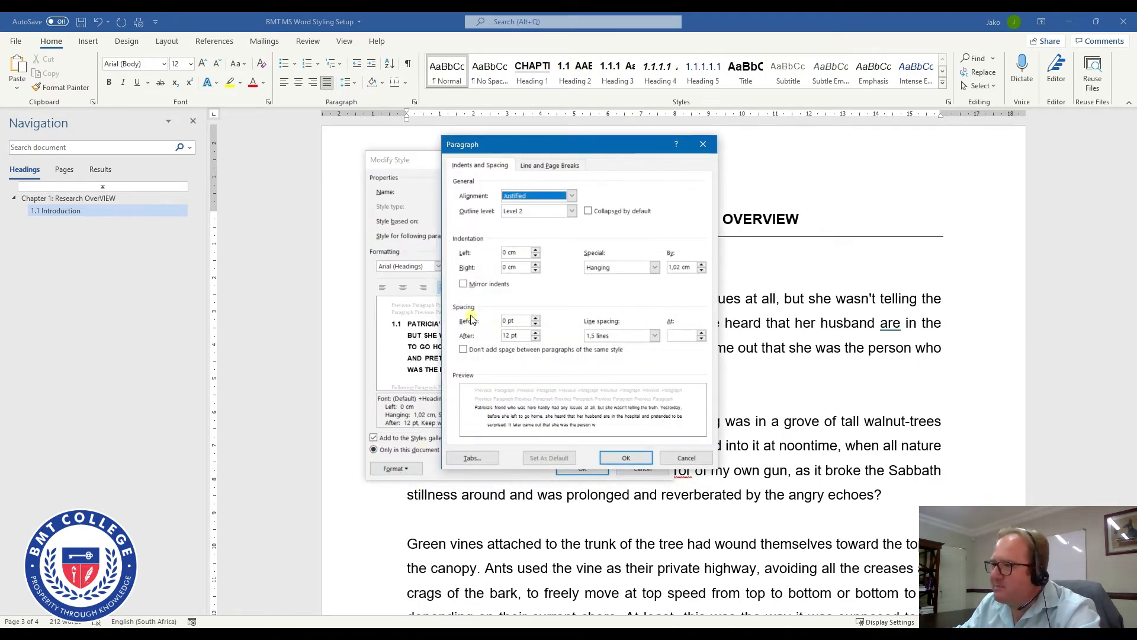
left_click(624, 459)
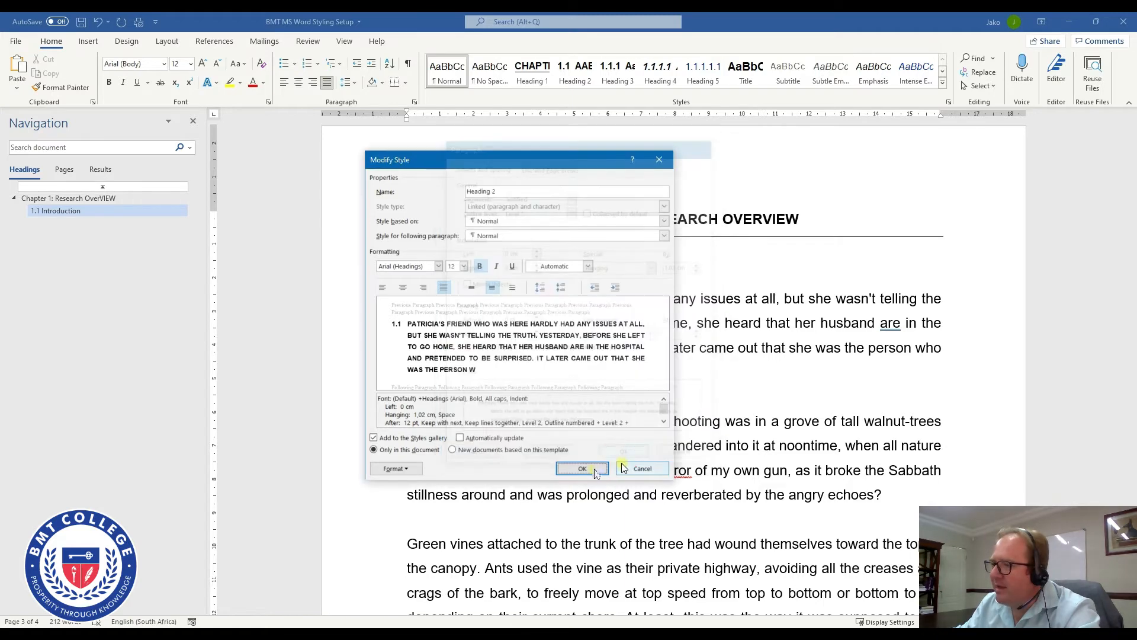
left_click(582, 469)
left_click_drag(524, 265, 465, 270)
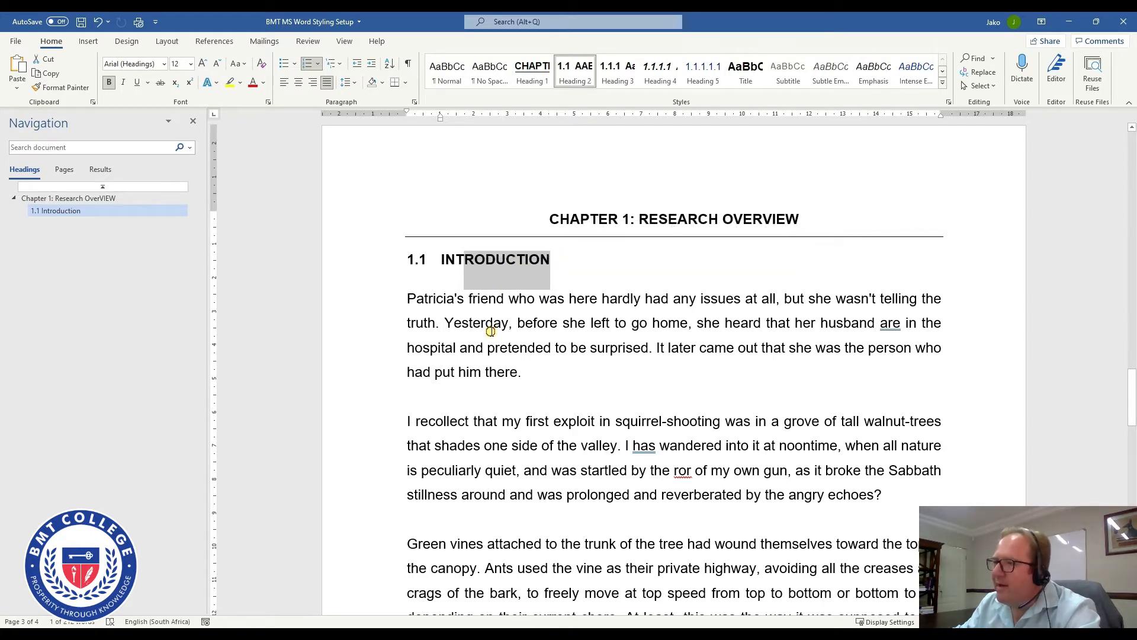
left_click(468, 281)
left_click(540, 279)
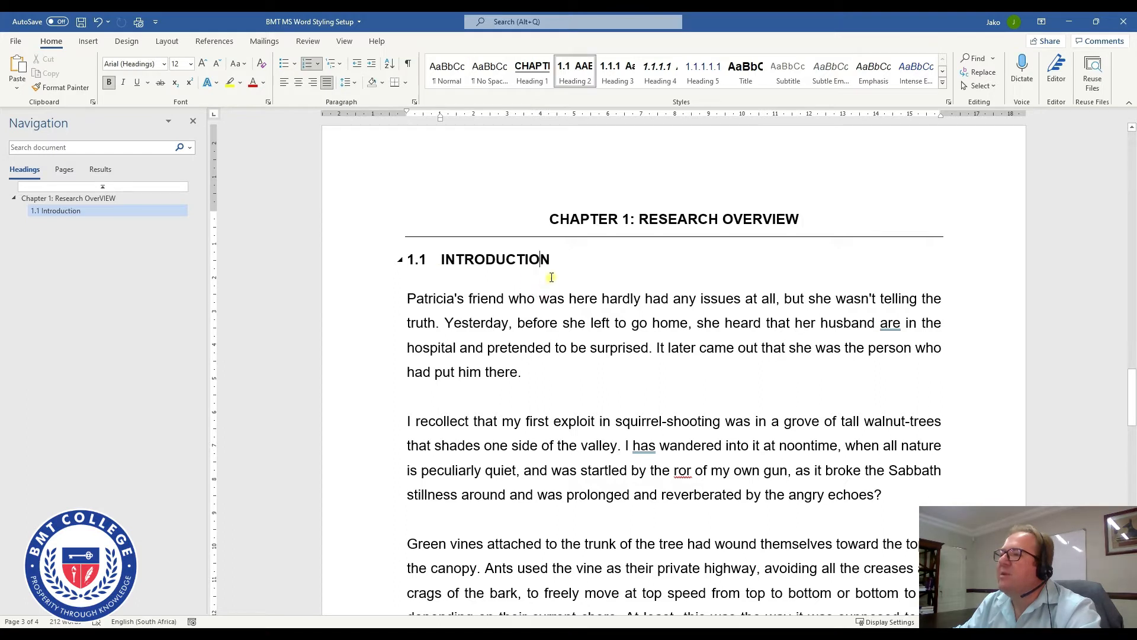
left_click(525, 318)
left_click(562, 260)
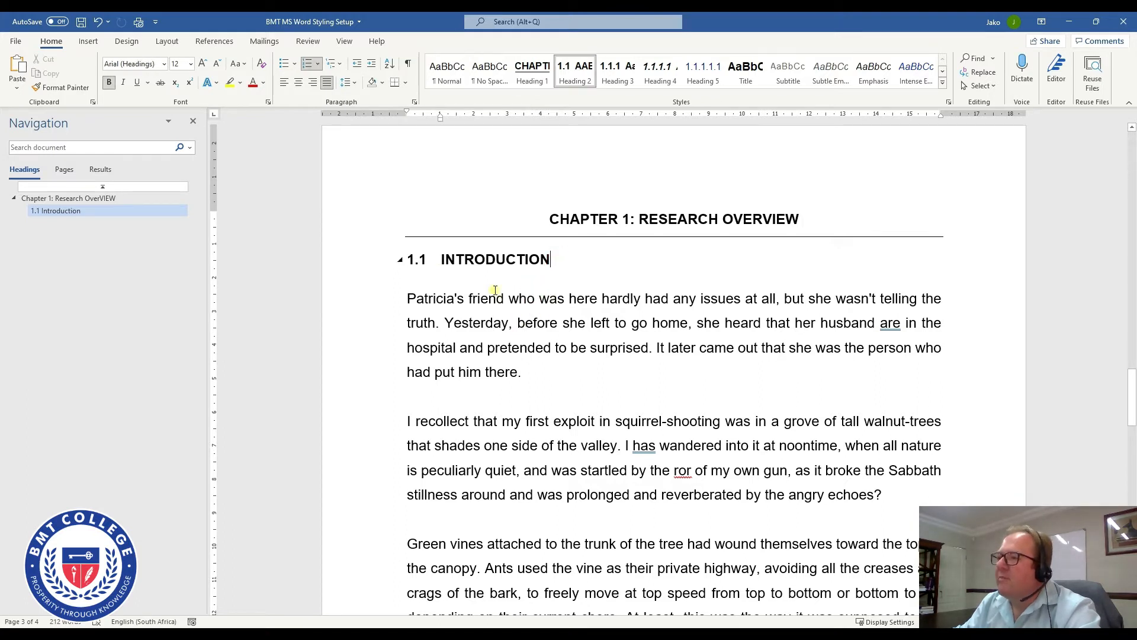
- Add an empty line below the Introduction heading, inspect it with formatting marks shown, and remove it with the marks hidden again
left_click(407, 298)
key("Return")
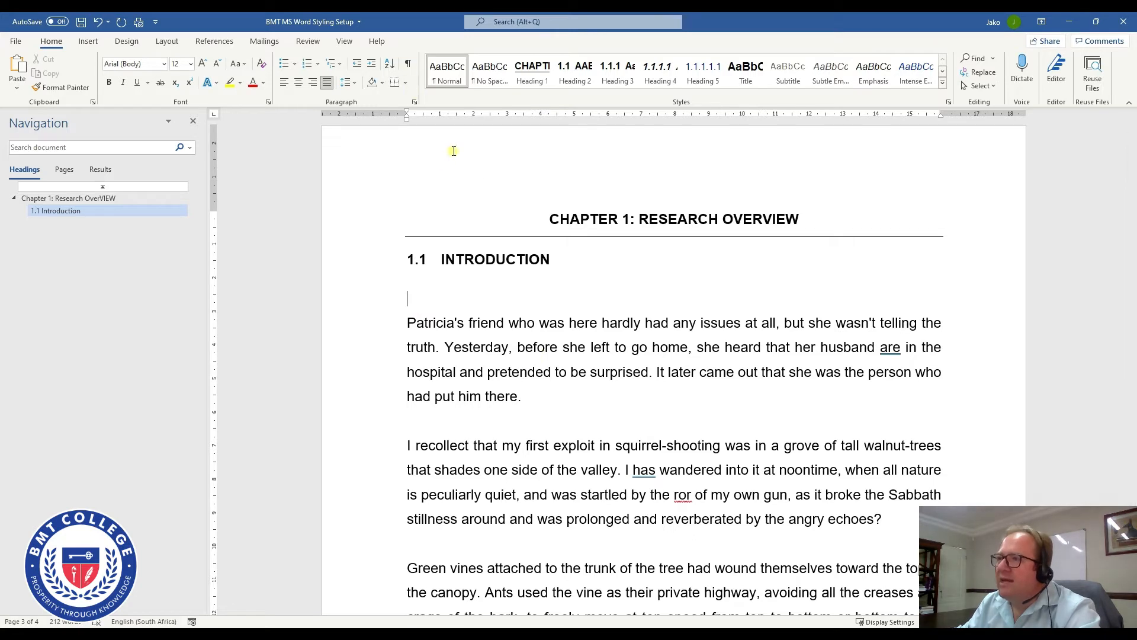
left_click(407, 64)
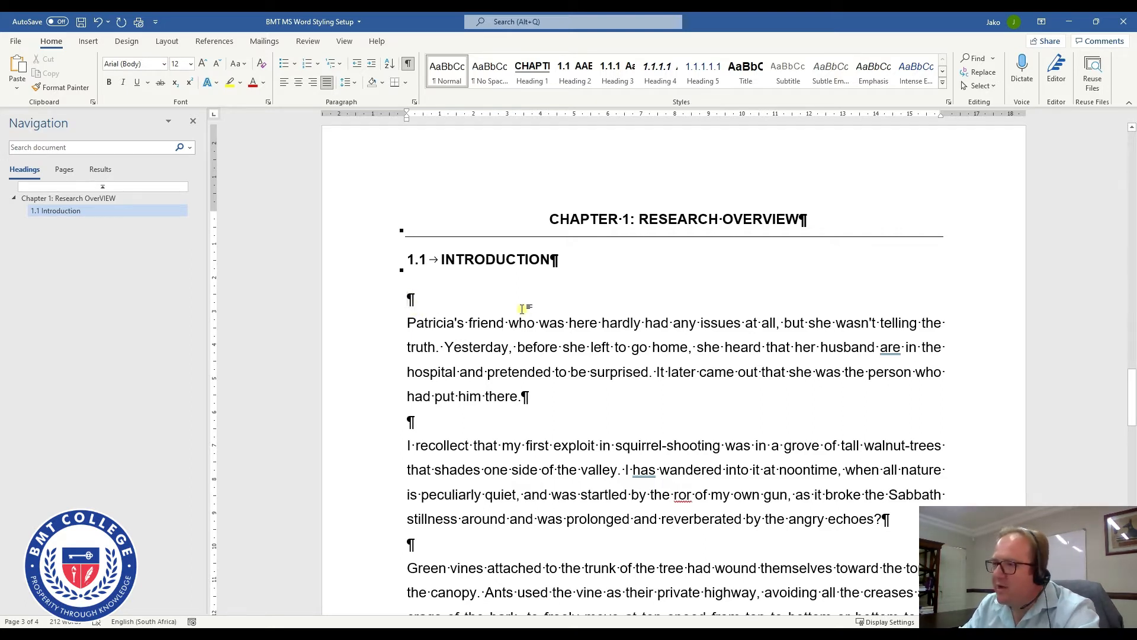
key("BackSpace")
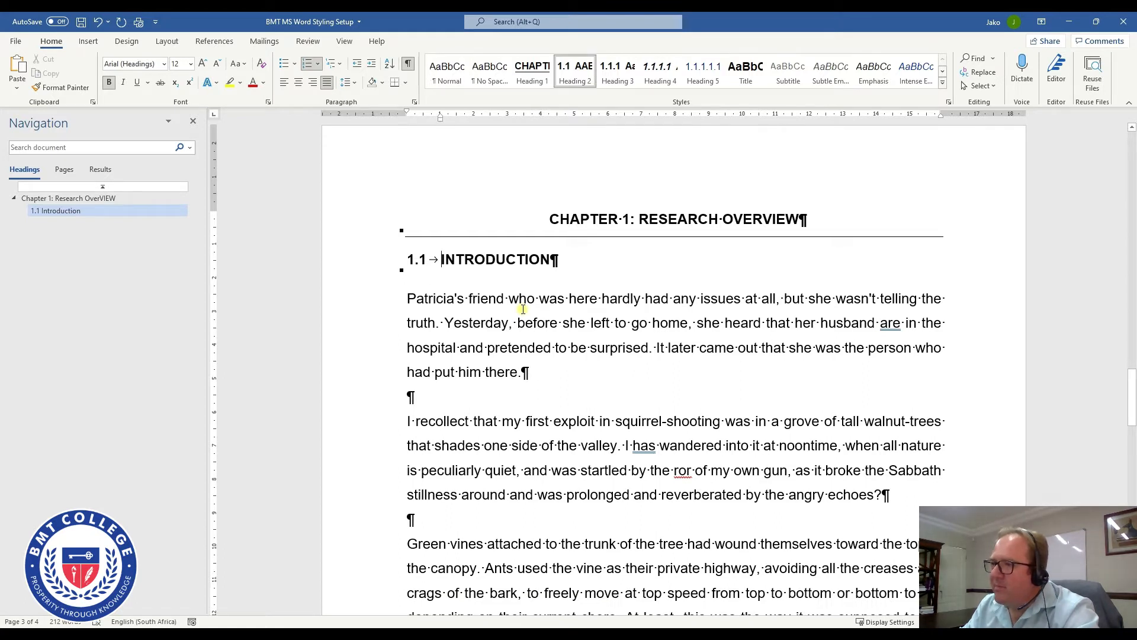
key("Down")
key("Down")
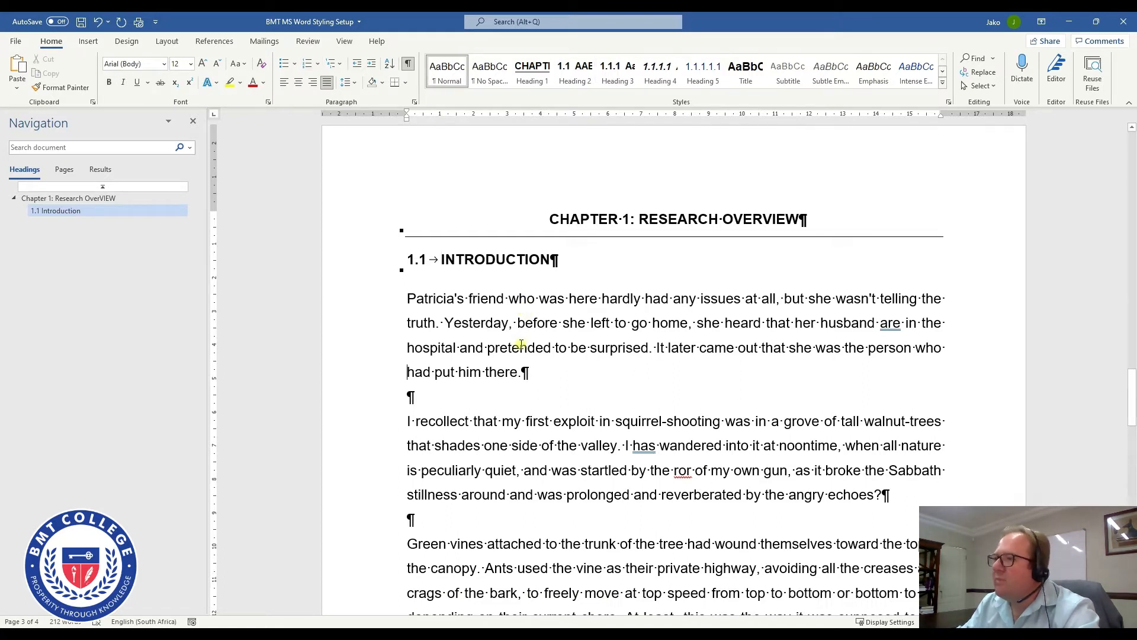
left_click(408, 64)
- Add the section heading "Overview" in the Heading 2 style below the last body paragraph of the Introduction
scroll(506, 477, "down", 5)
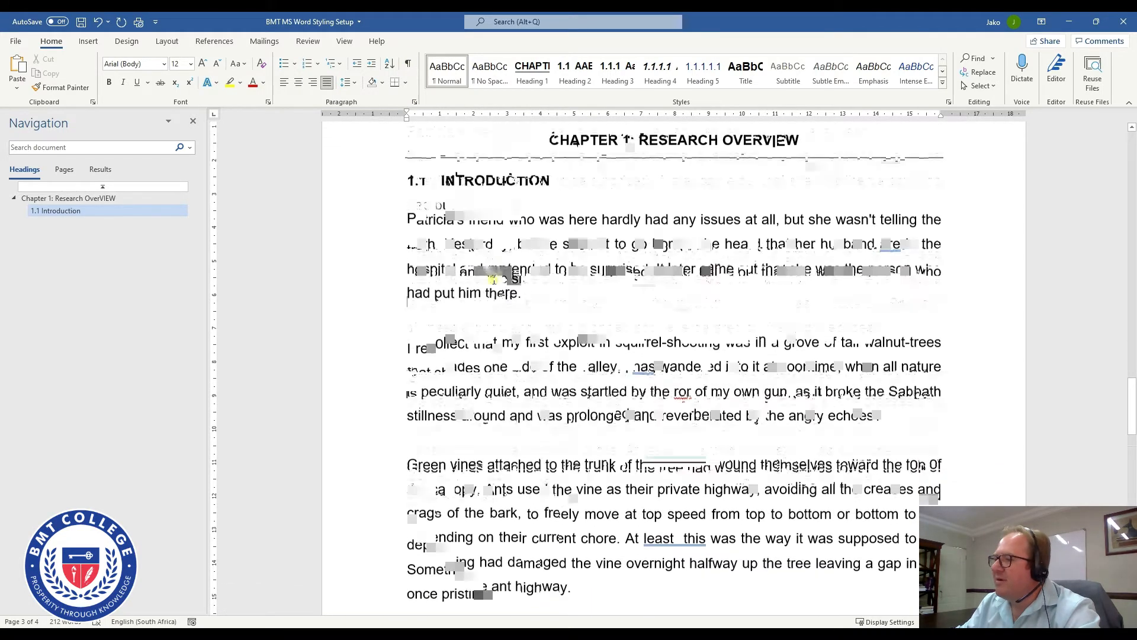
left_click(631, 380)
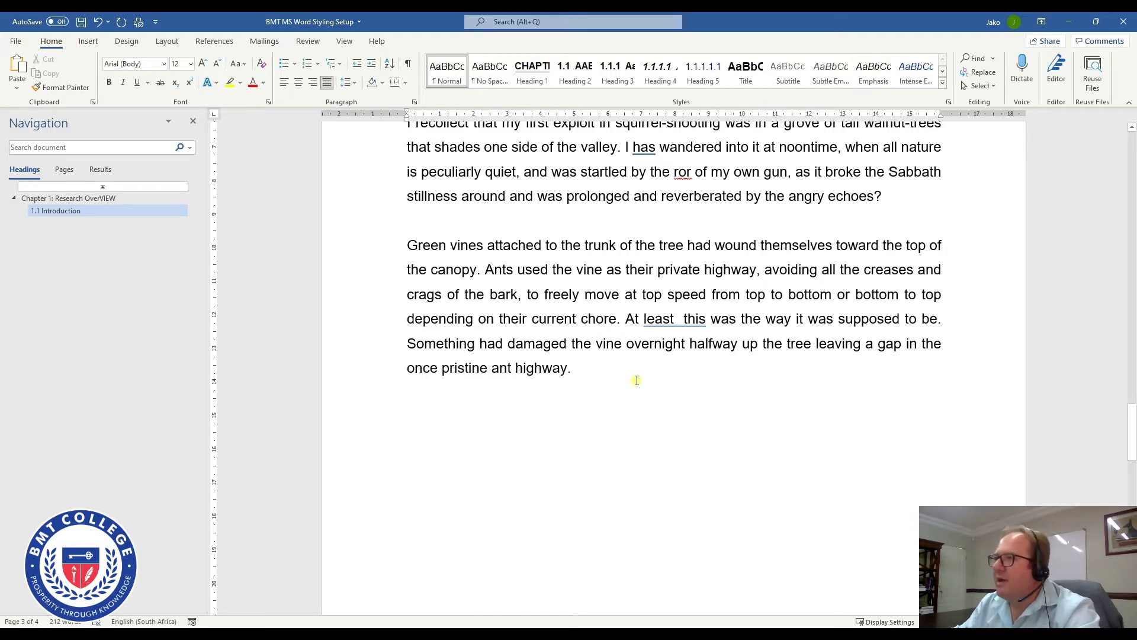
left_click(585, 82)
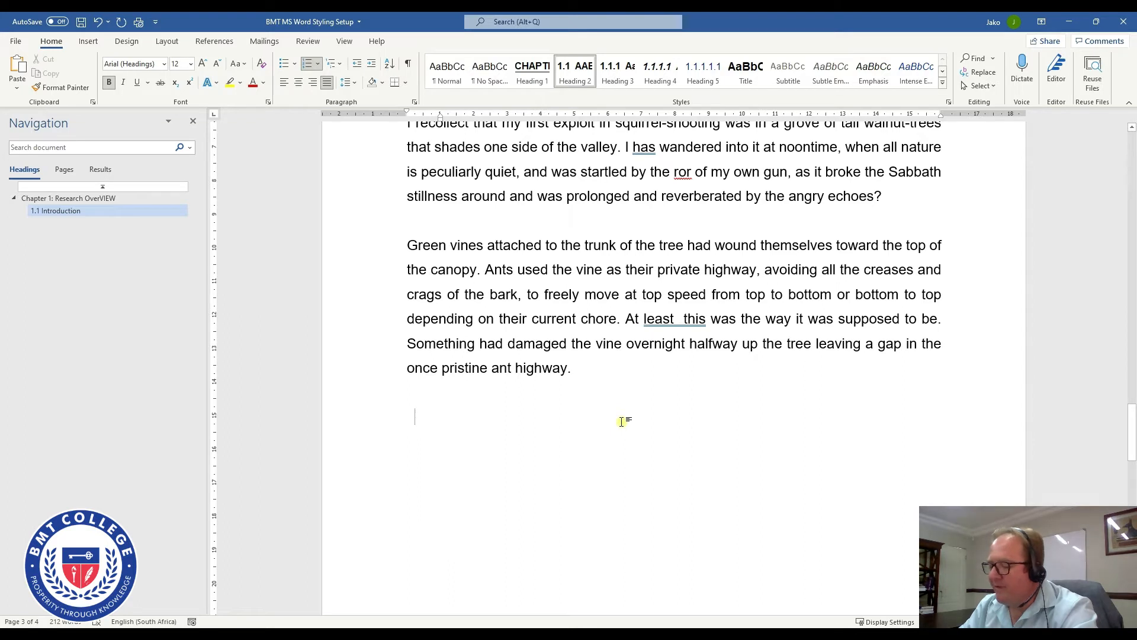
type("Over")
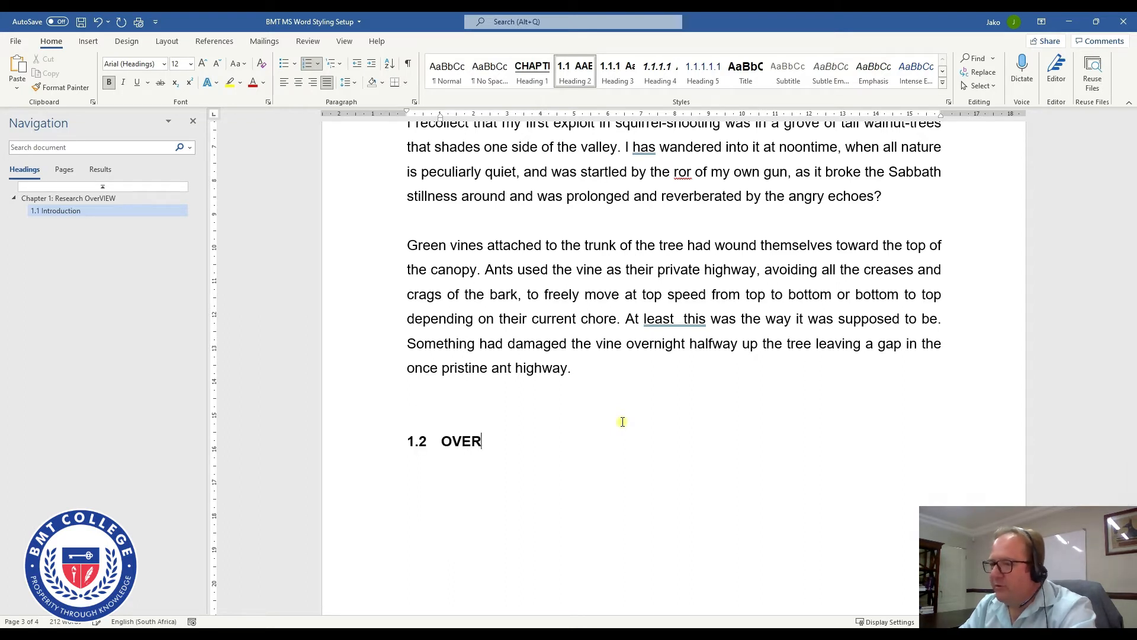
type("view")
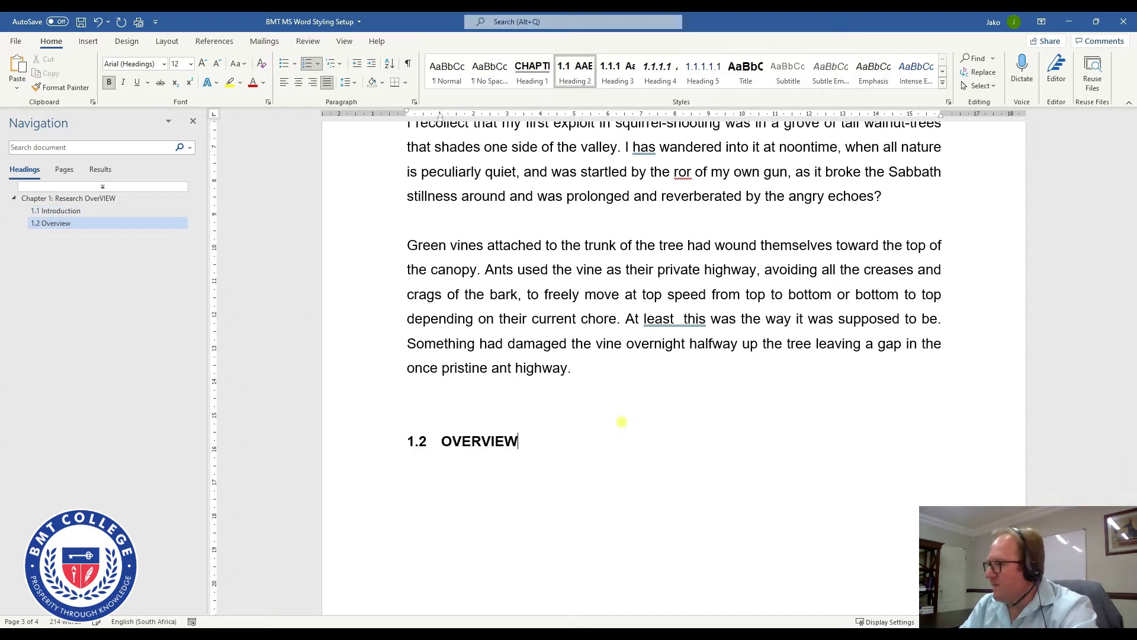
- Insert the body paragraph beginning "Do you really listens when you are talking with someone?" directly below the Overview heading, without an empty line between
key("Return")
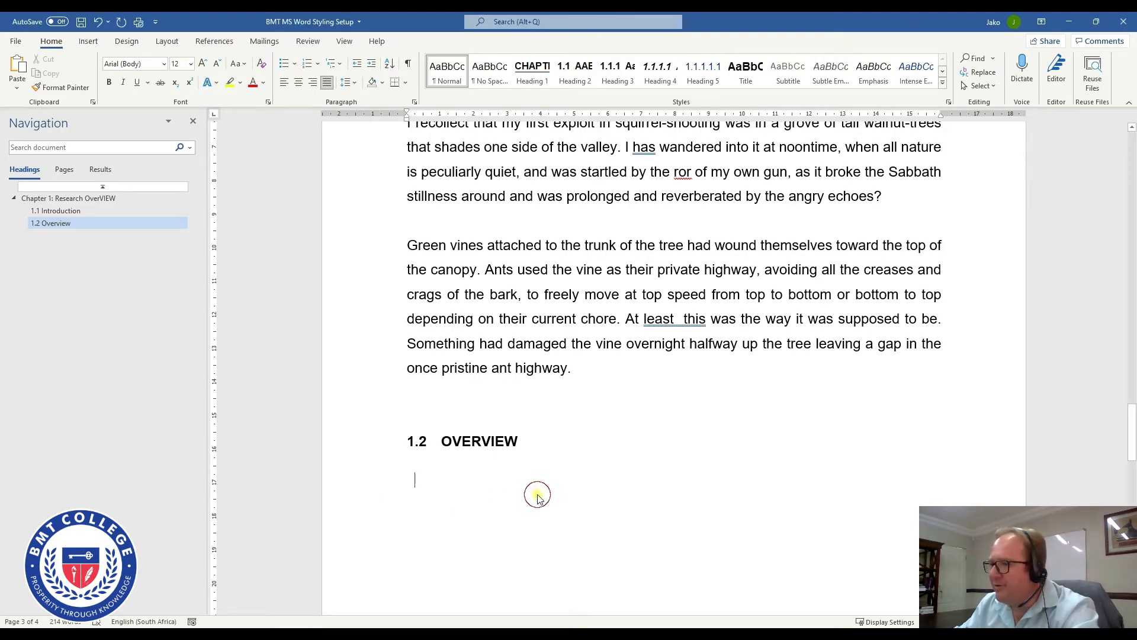
type("Do you really listens when you are talking with someone? I have a friend who listens in an unforgiving way. She actually takes, every word you say as being something important and when you have a friend that listens like that, words take on a whole new meaning.")
scroll(535, 491, "down", 3)
left_click(444, 320)
key("BackSpace")
left_click(444, 323)
key("Down")
key("Down")
key("Down")
- Add the subsection heading "Overview Part one" in the Heading 3 style below the Overview paragraph
scroll(444, 323, "down", 3)
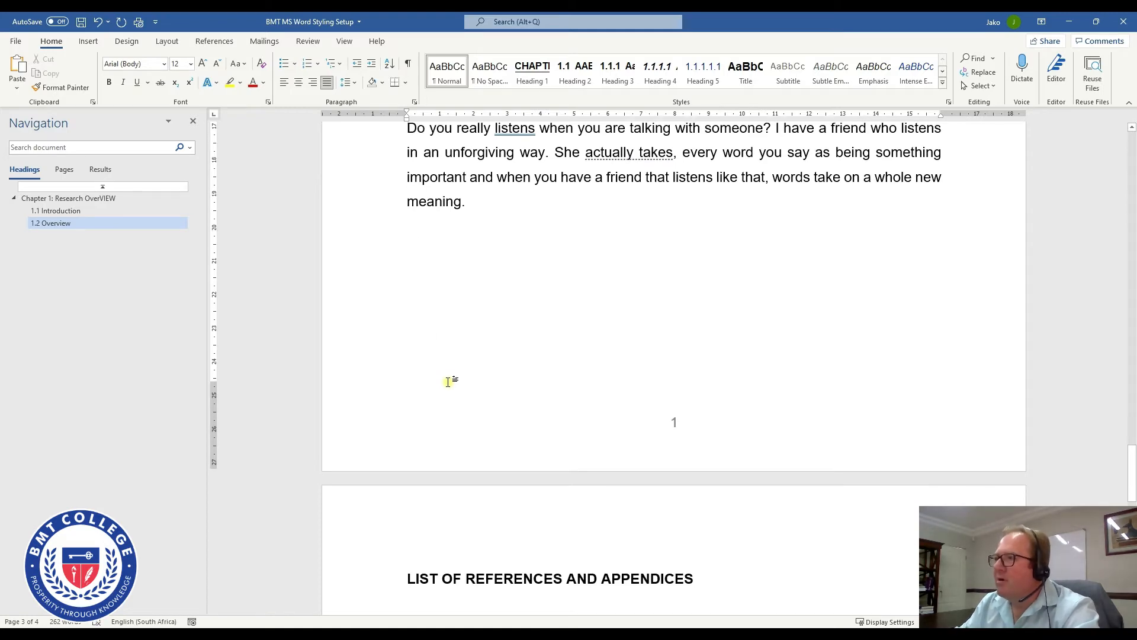
scroll(449, 380, "up", 3)
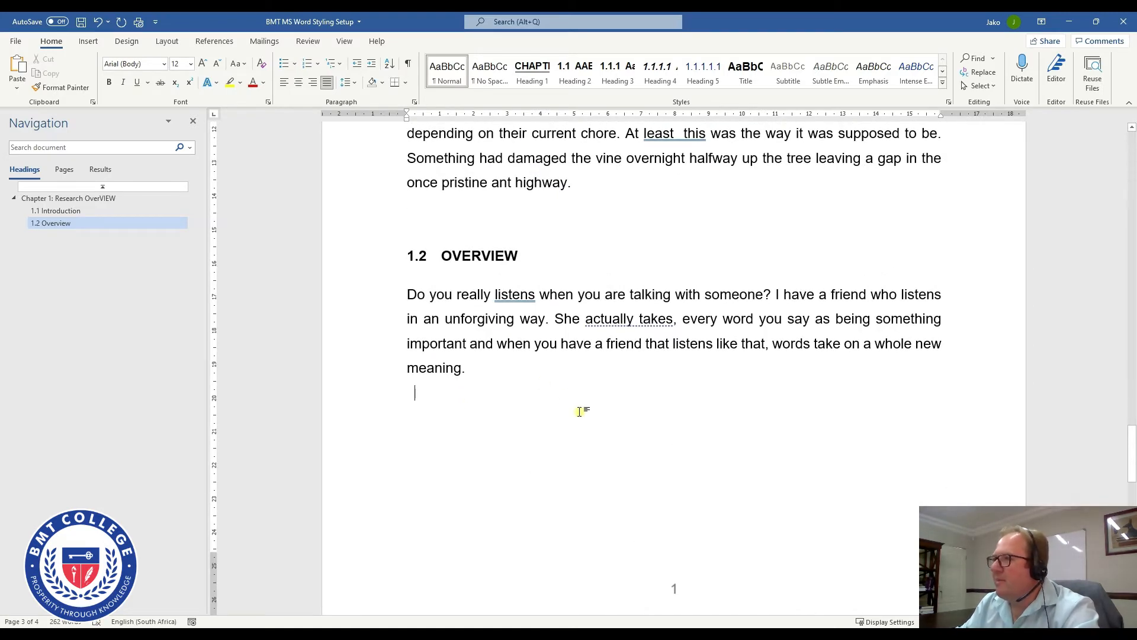
scroll(586, 409, "up", 2)
scroll(589, 409, "up", 1)
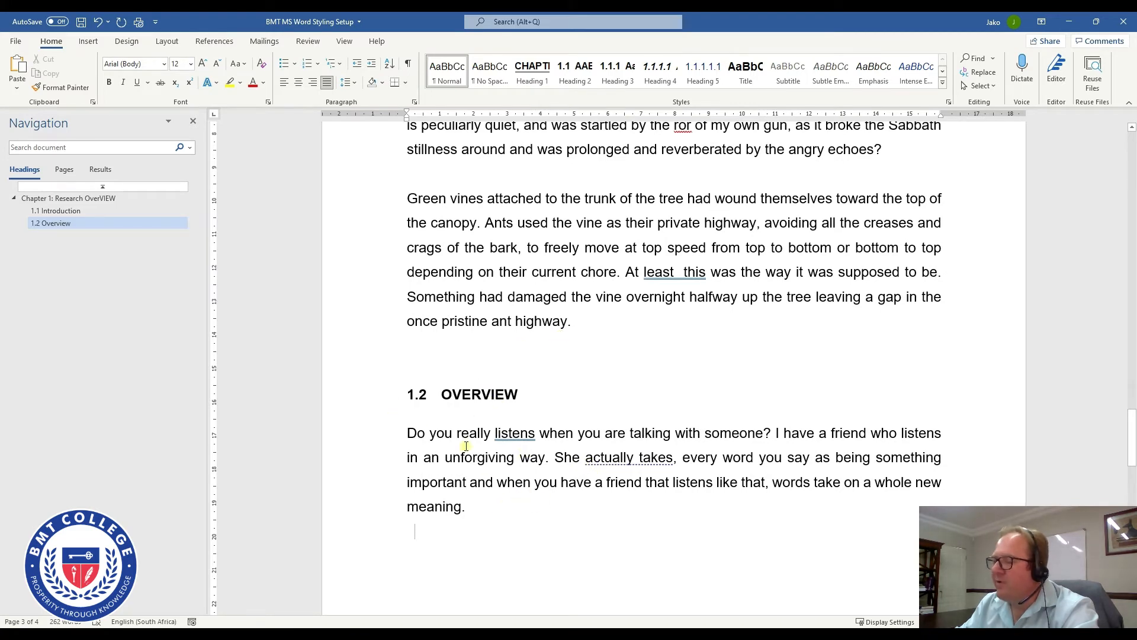
scroll(467, 446, "down", 2)
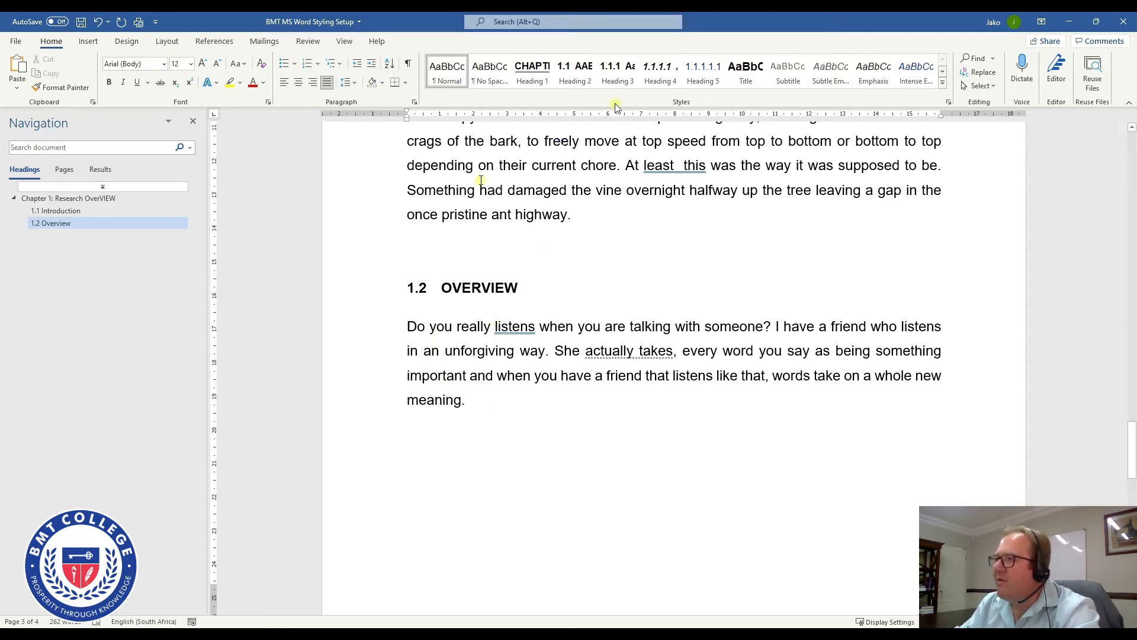
left_click(616, 81)
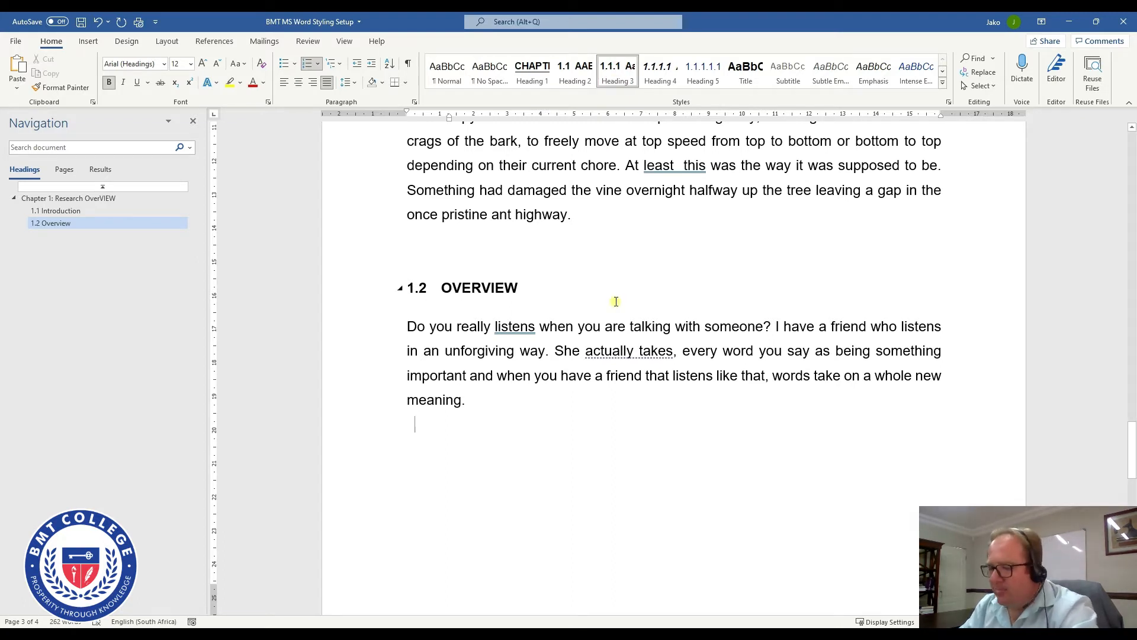
type("O")
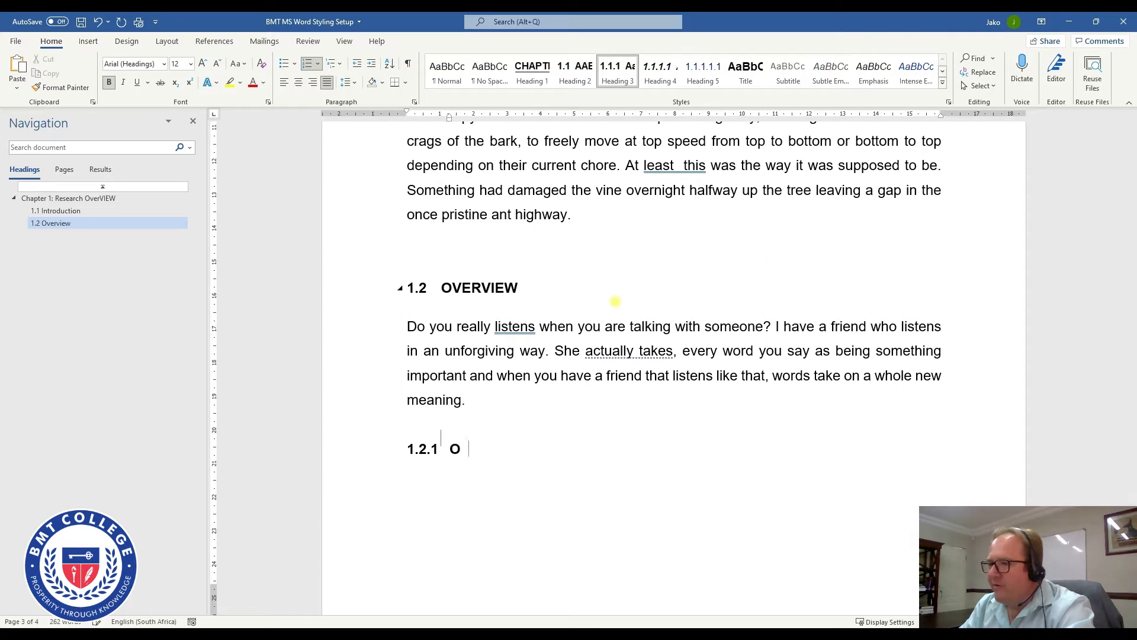
type("verview")
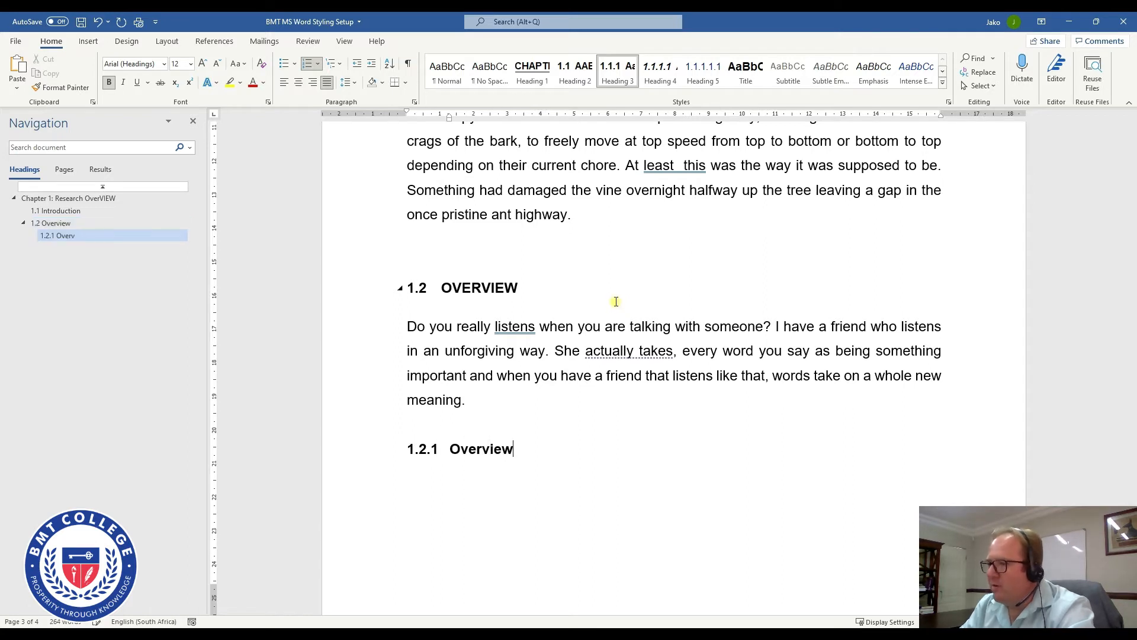
type(" Part one")
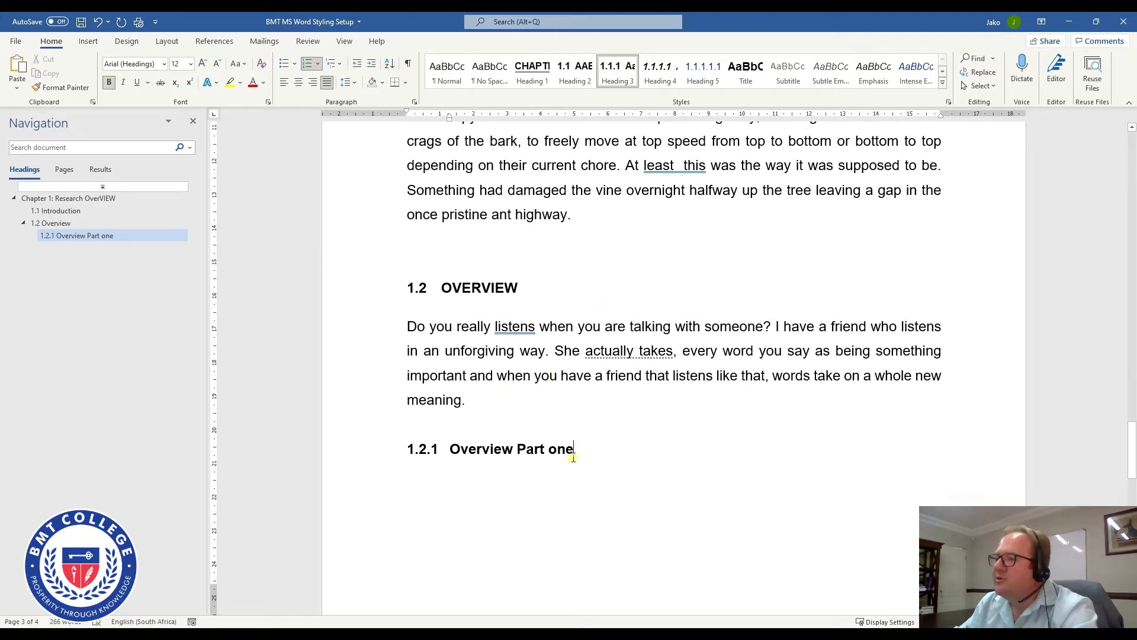
- Insert the body paragraph beginning "She needed glasses." below the Overview Part one heading
left_click(605, 457)
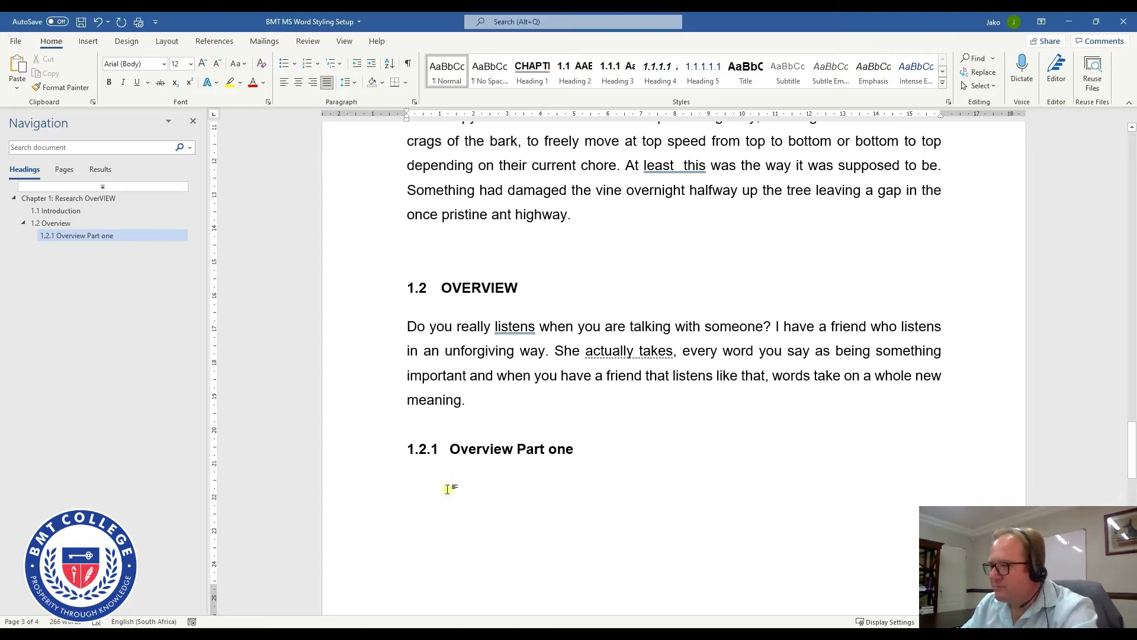
type("She needed glasses. It wasn't that she couldn't see without them, but what she could see with them. When she wore glasses, her eyes focused so deeply that she could see not only the physical but also beyond. It was like a superower. But she needed glasses.")
scroll(415, 461, "down", 1)
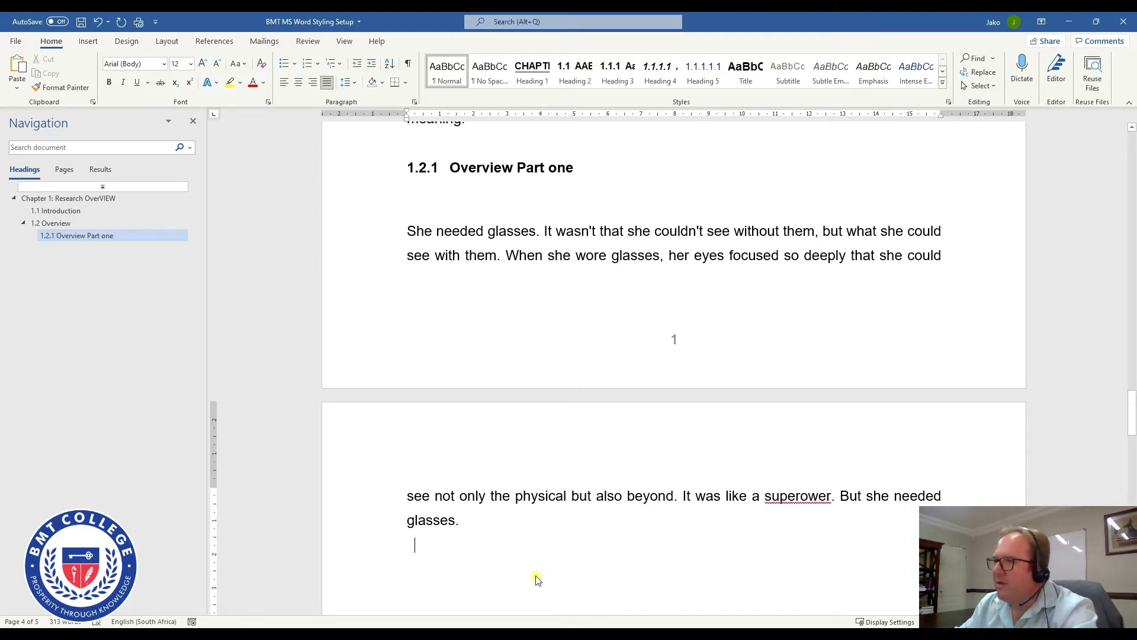
- Add the subsection heading "Overview Part TWO" in the Heading 3 style below the paragraph about glasses
left_click(455, 602)
type("Overview Part")
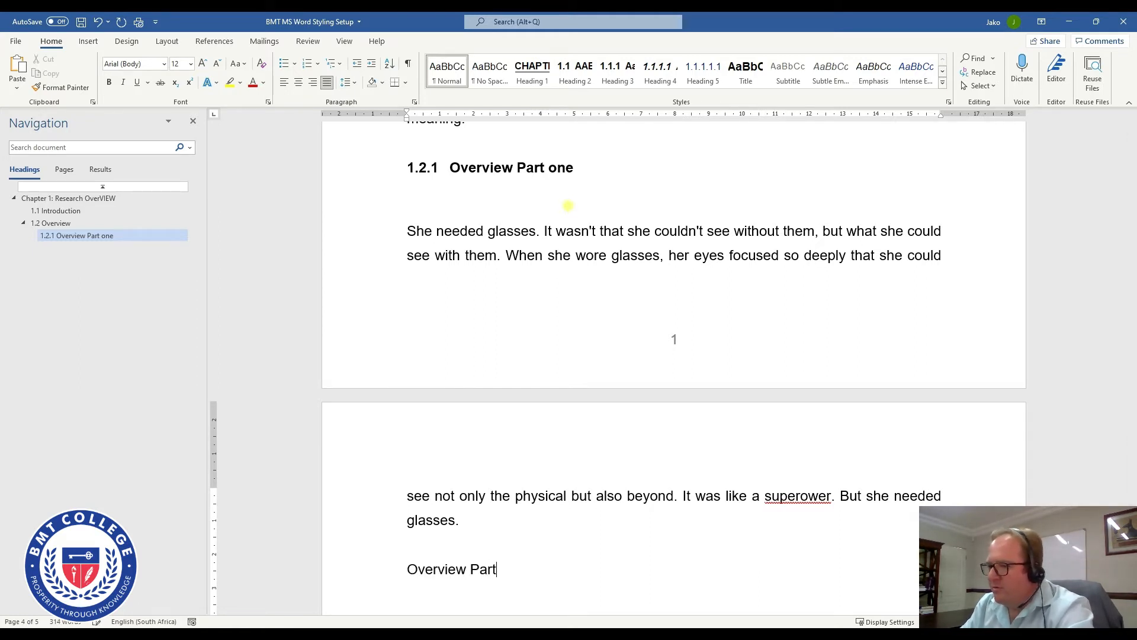
type(" TWO")
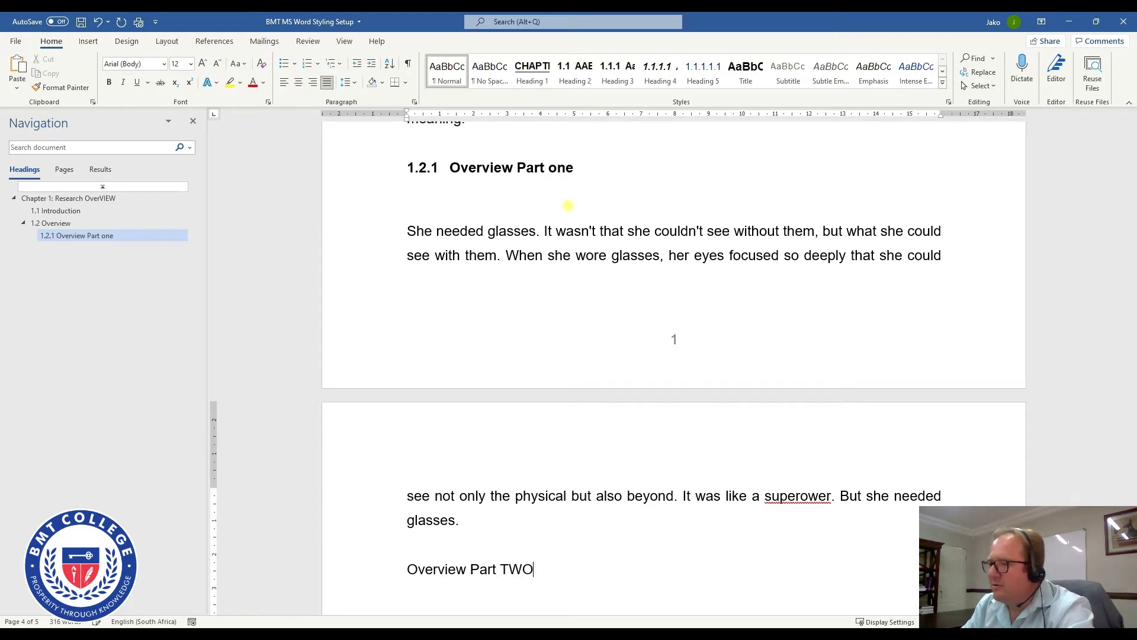
left_click(374, 570)
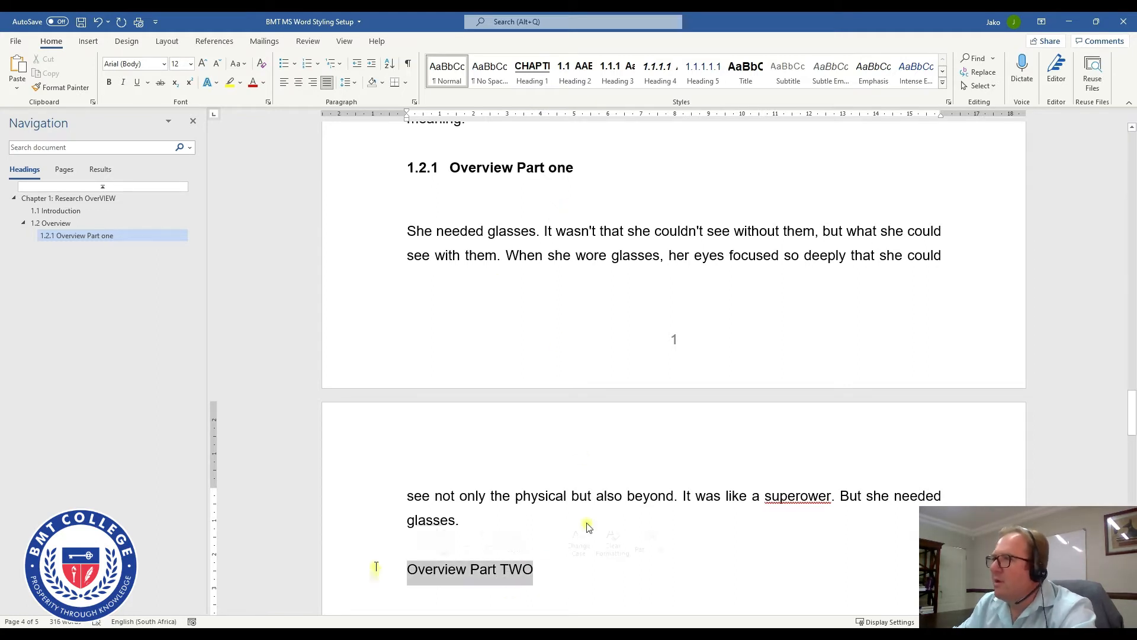
left_click(619, 78)
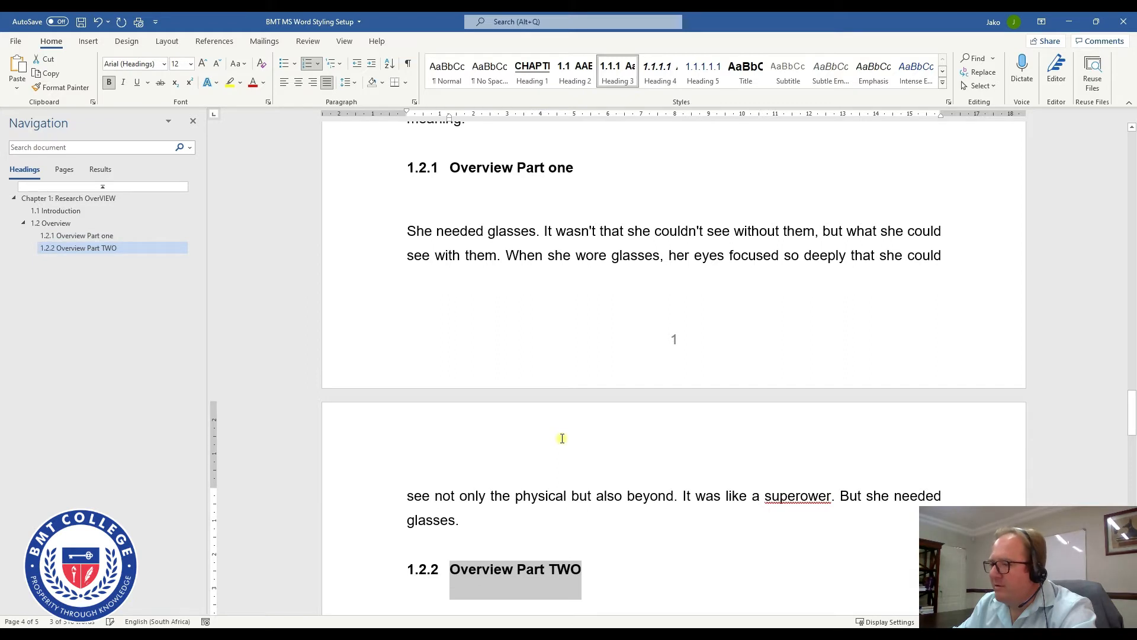
left_click(615, 565)
- Insert the paragraph beginning "He couldn't remember exactly where he had read it" directly below the Overview Part TWO heading, without an empty line between
key("Return")
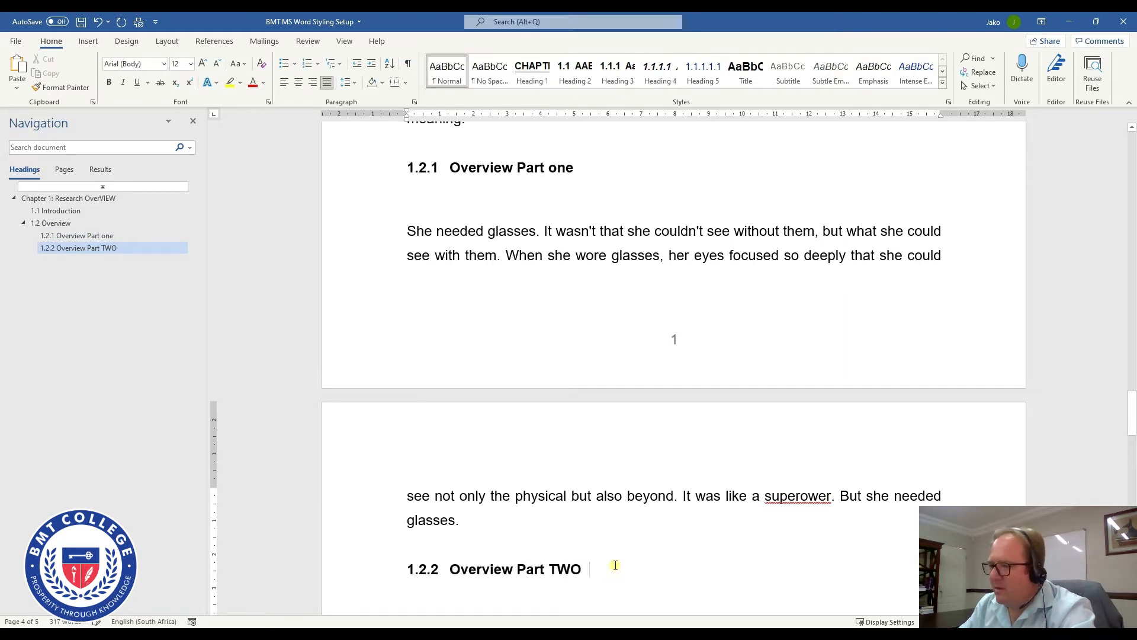
type("He couldn't remember exactly where he had read it, but he was sure that he had. The fact that she didn't believe him was quite frustrating as he began to search the Internet to find the article. It wasn't as if it was something that seemed impossible. Yet she insisted on always seeing the source whenever he stated a fact.")
left_click(571, 483)
key("Delete")
- Delete the empty line between the Overview Part one heading and its body text
scroll(480, 450, "up", 5)
left_click(475, 450)
key("Delete")
- Add an extra empty line above both the Overview Part one and Overview Part TWO headings
scroll(474, 450, "up", 3)
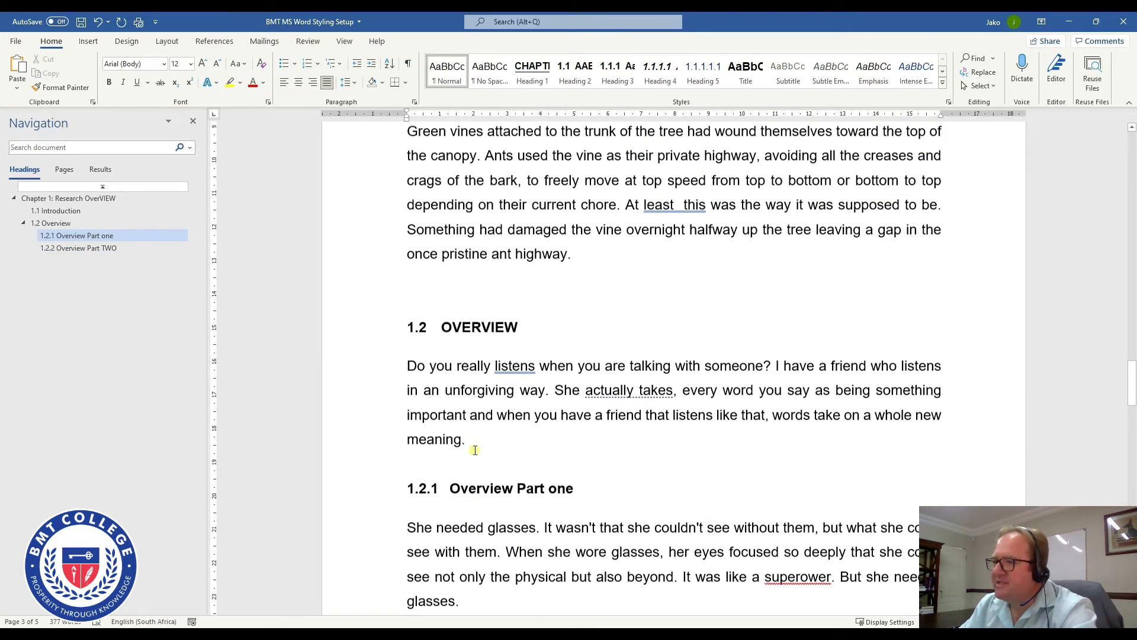
left_click(483, 470)
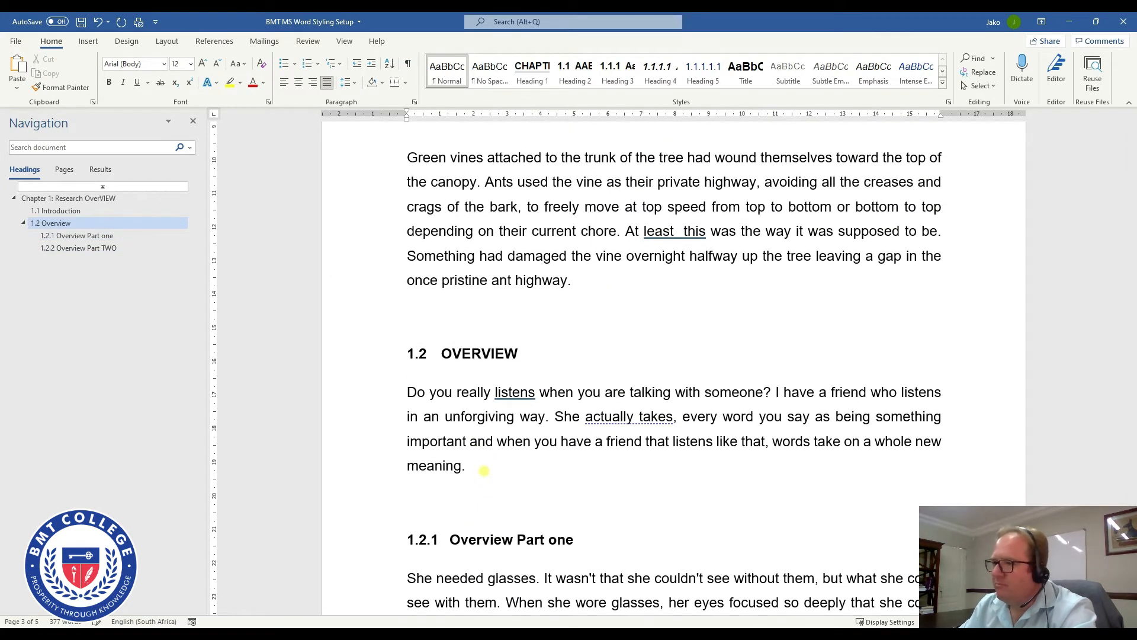
scroll(450, 461, "down", 8)
left_click(526, 404)
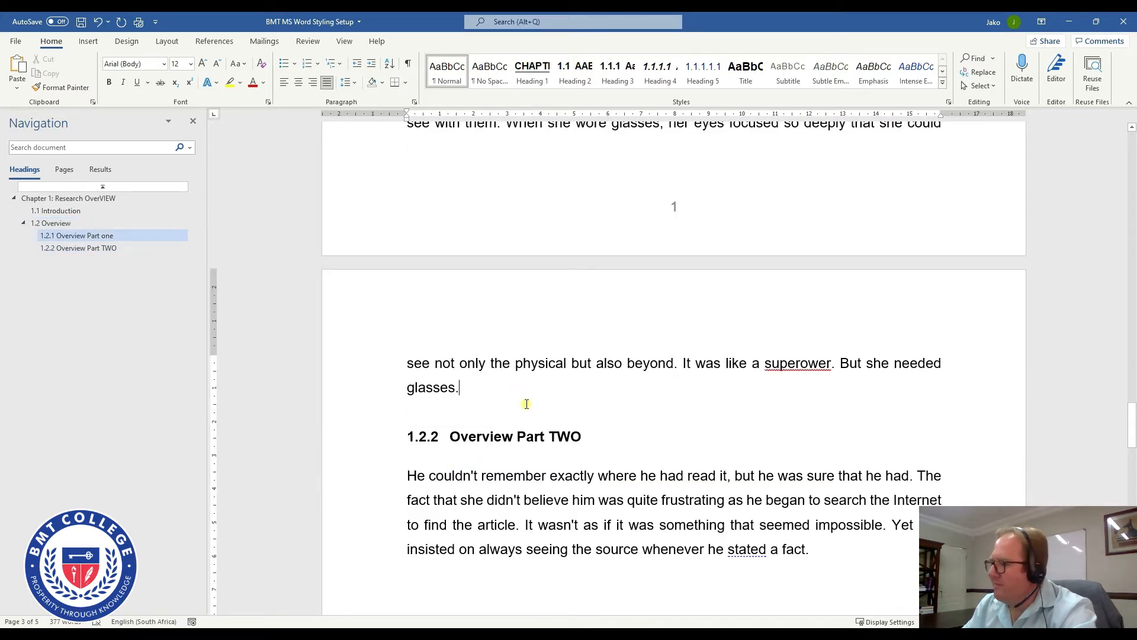
key("Return")
scroll(527, 401, "down", 2)
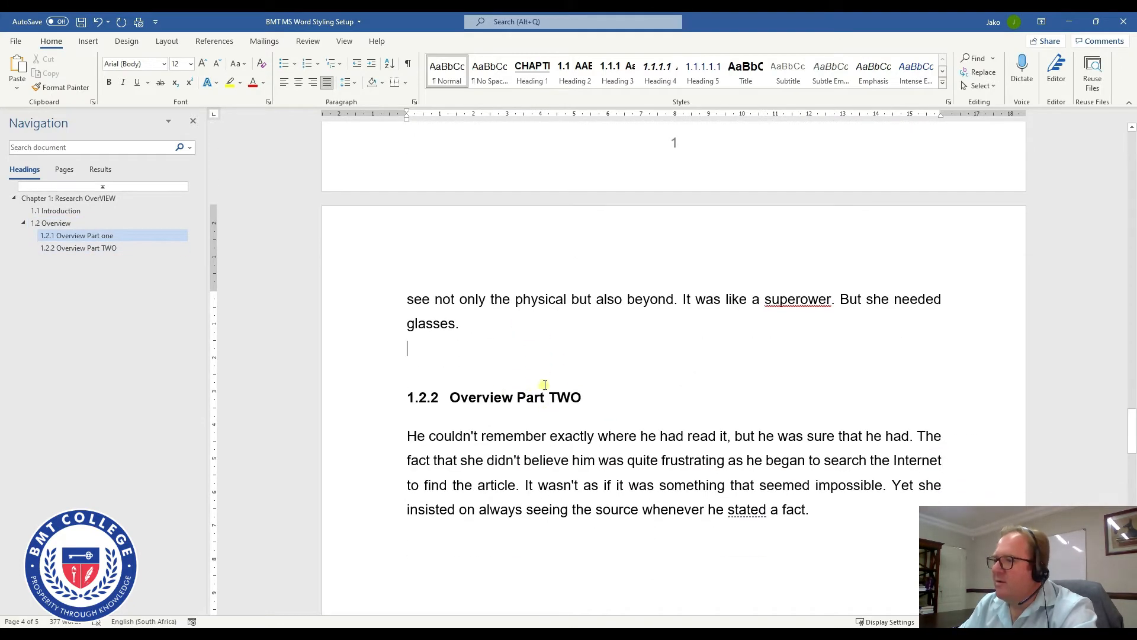
- Add the heading "Overview Part Two SUB" in the Heading 4 style below the Overview Part TWO paragraph, leaving an empty line above
left_click(527, 569)
left_click(851, 511)
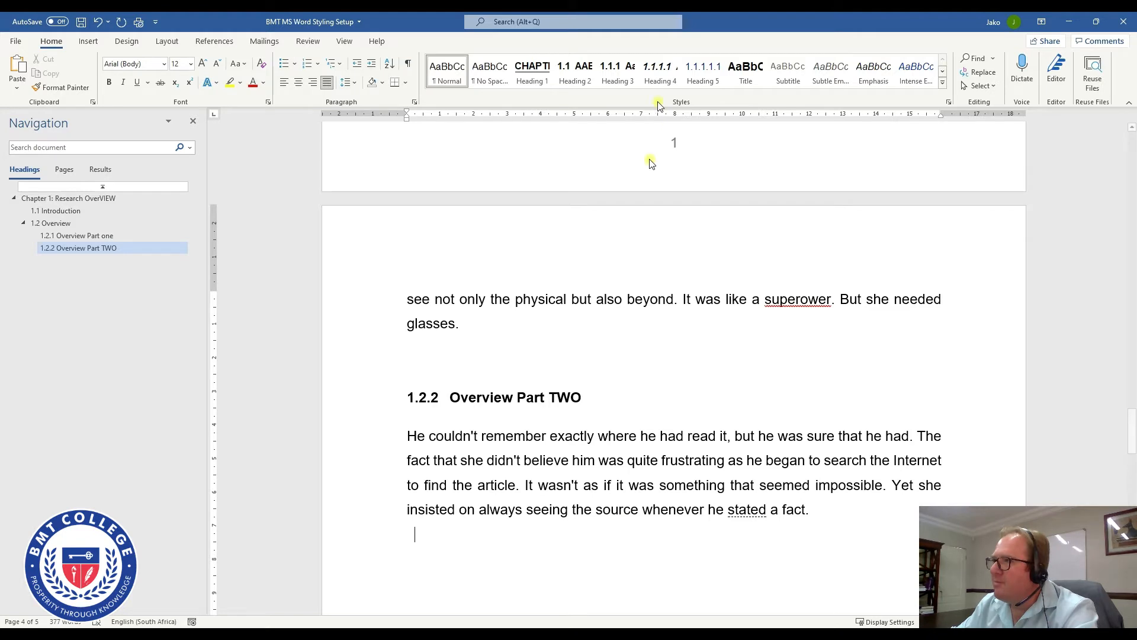
left_click(659, 74)
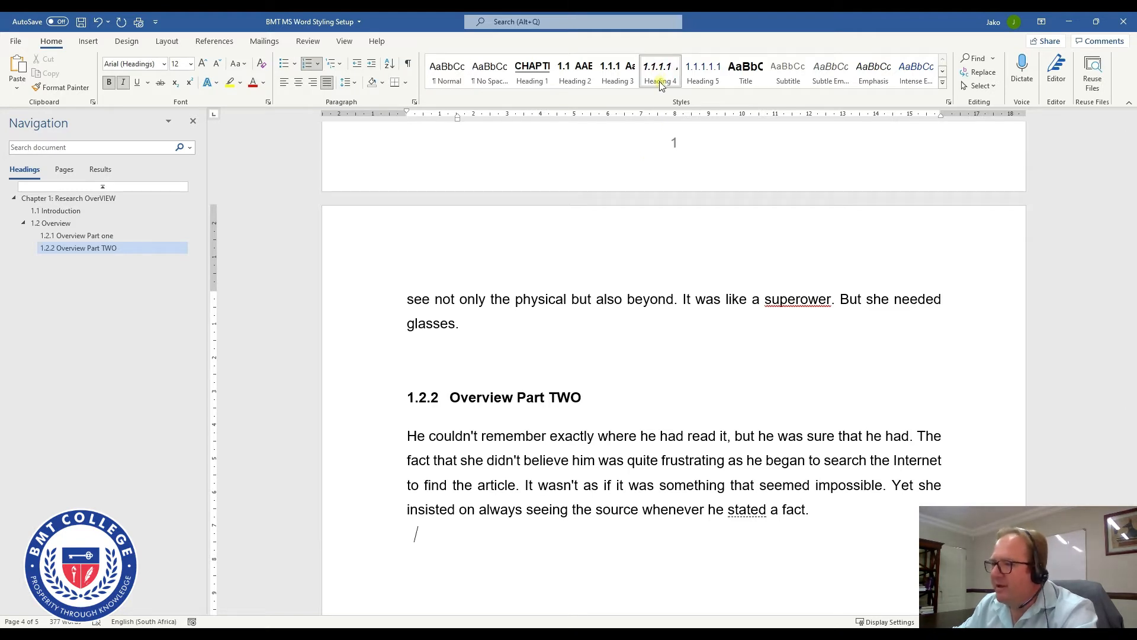
type("Ove")
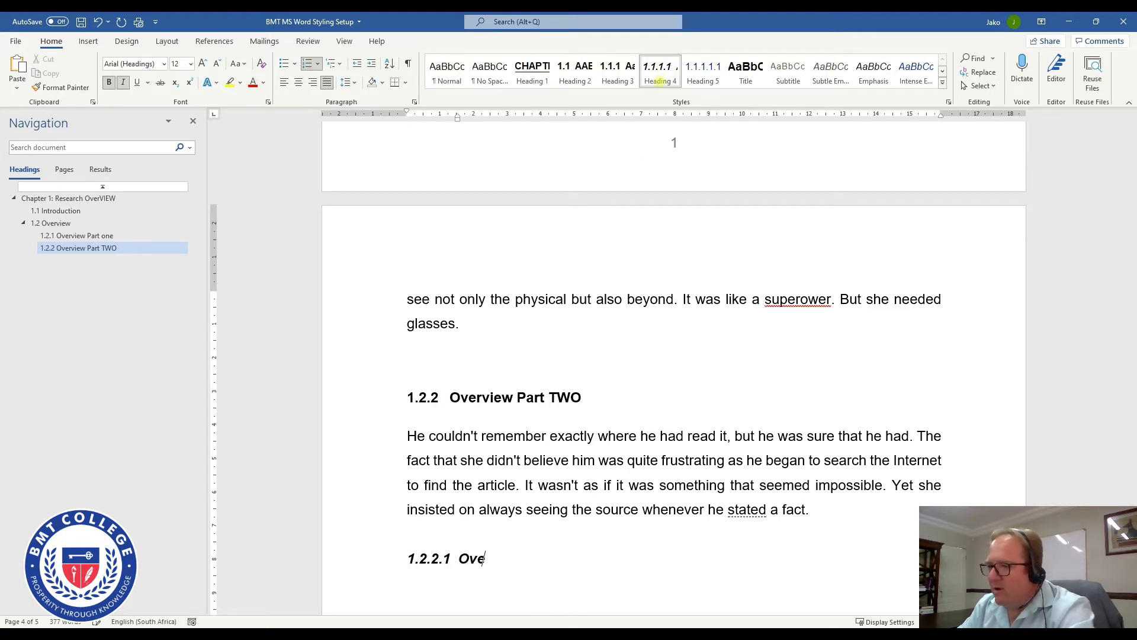
type("rview Pa")
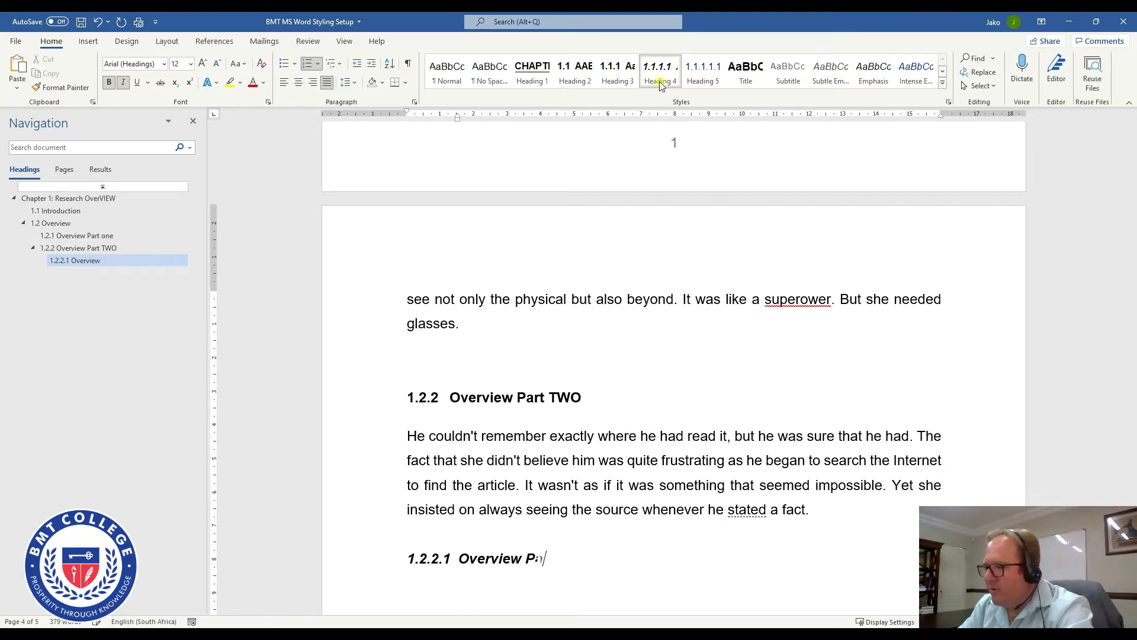
type("rt Two SUB")
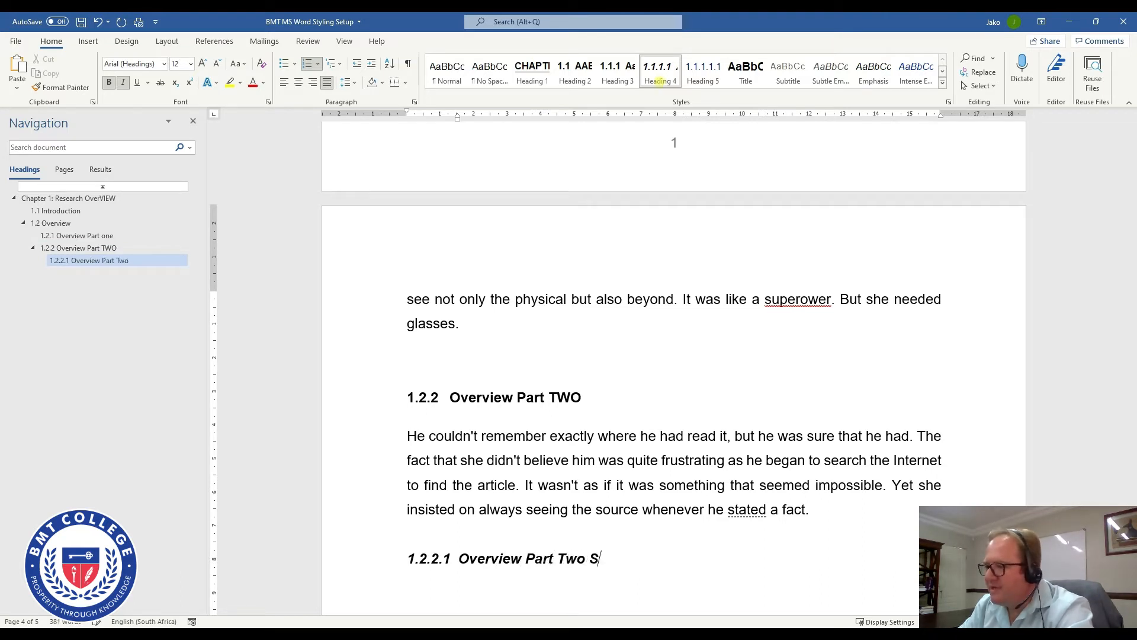
key("BackSpace")
type("B")
key("Return")
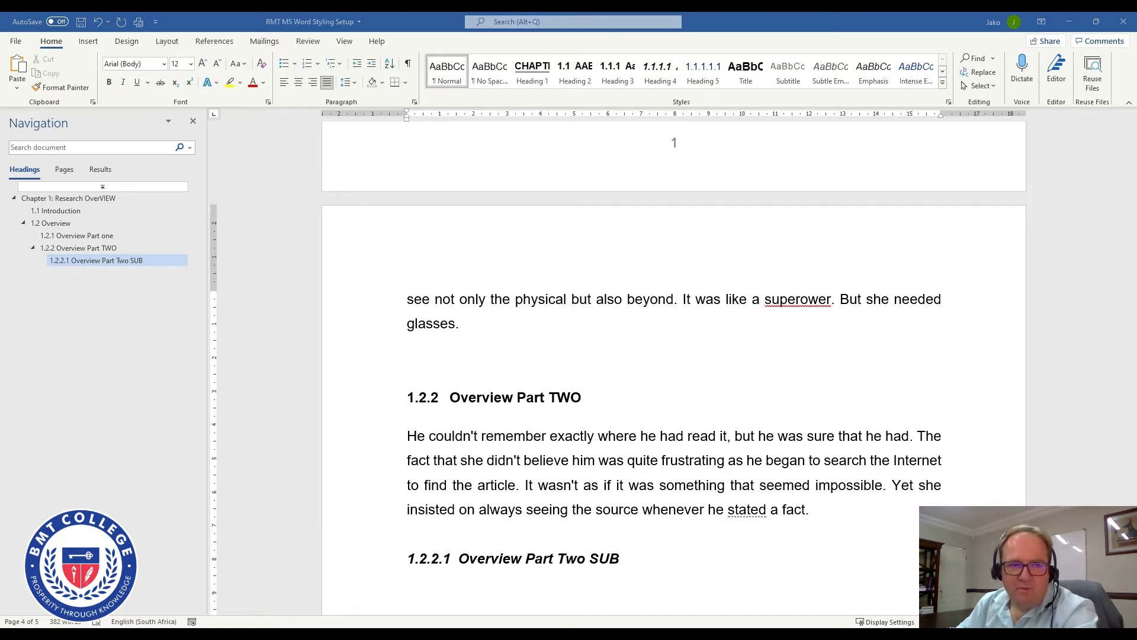
- Insert the paragraph beginning "Where do they get a random paragraph?" directly below the Overview Part Two SUB heading
left_click(665, 586)
key("ctrl+v")
scroll(661, 588, "down", 5)
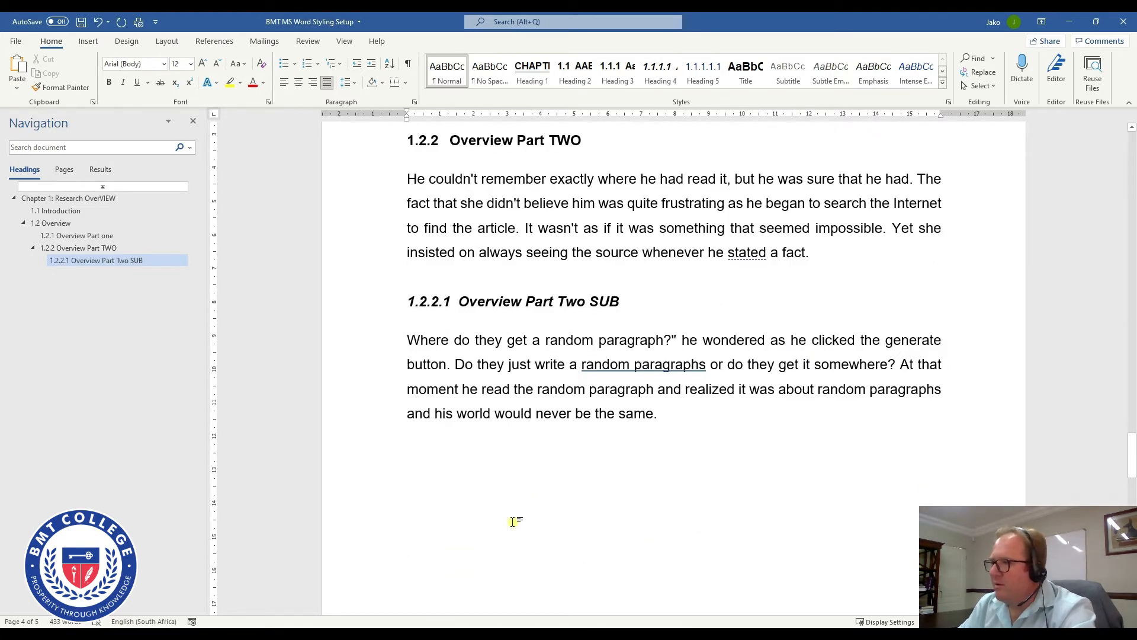
- Add the heading "Over Part Two Sub 2" in the Heading 4 style below the random paragraph text, with an empty line above it
left_click(653, 77)
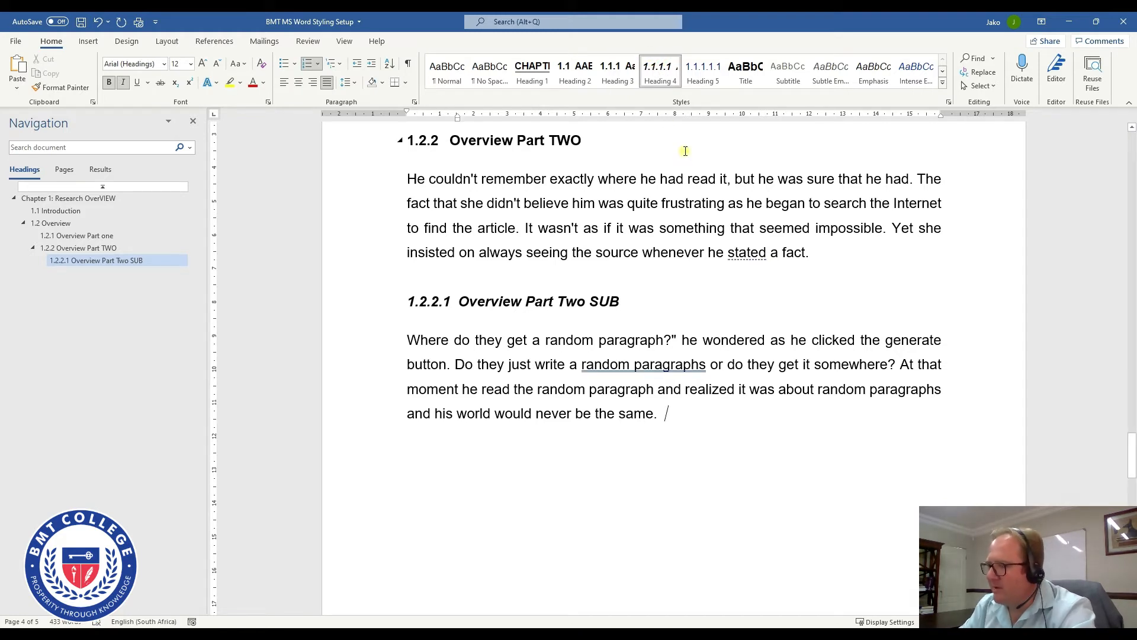
key("Return")
type("Over")
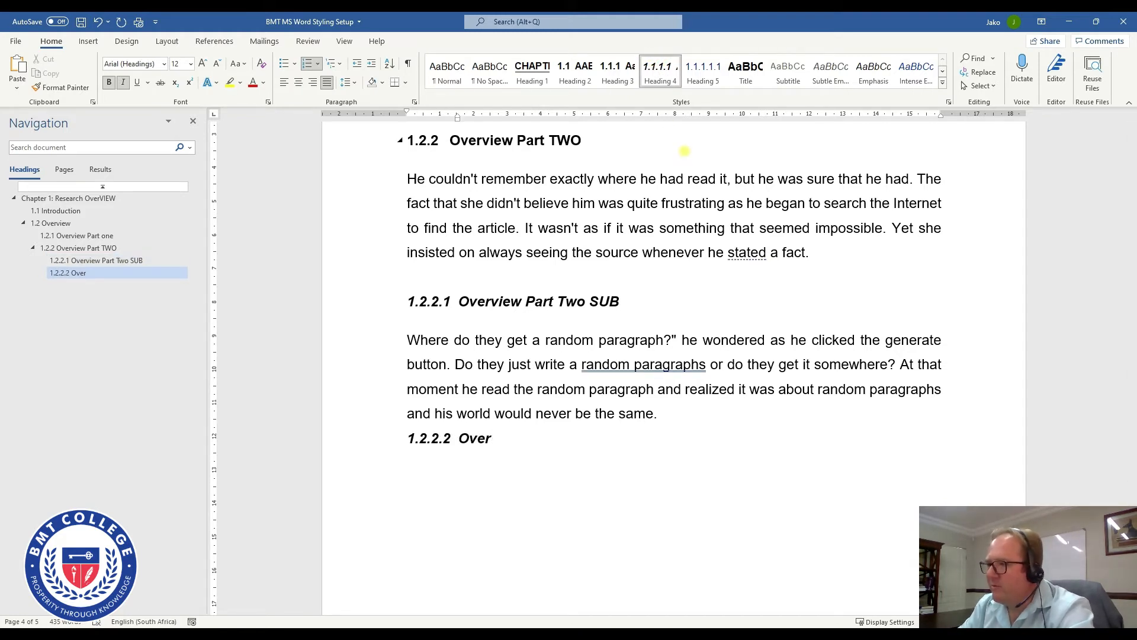
type(" Part")
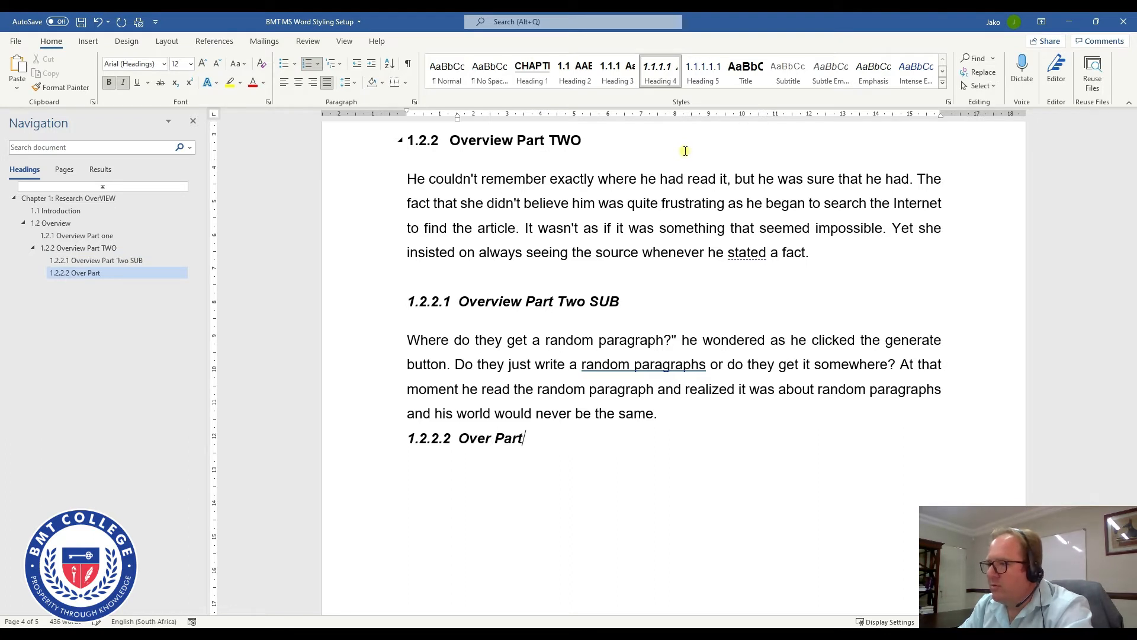
type(" Two Sub 2")
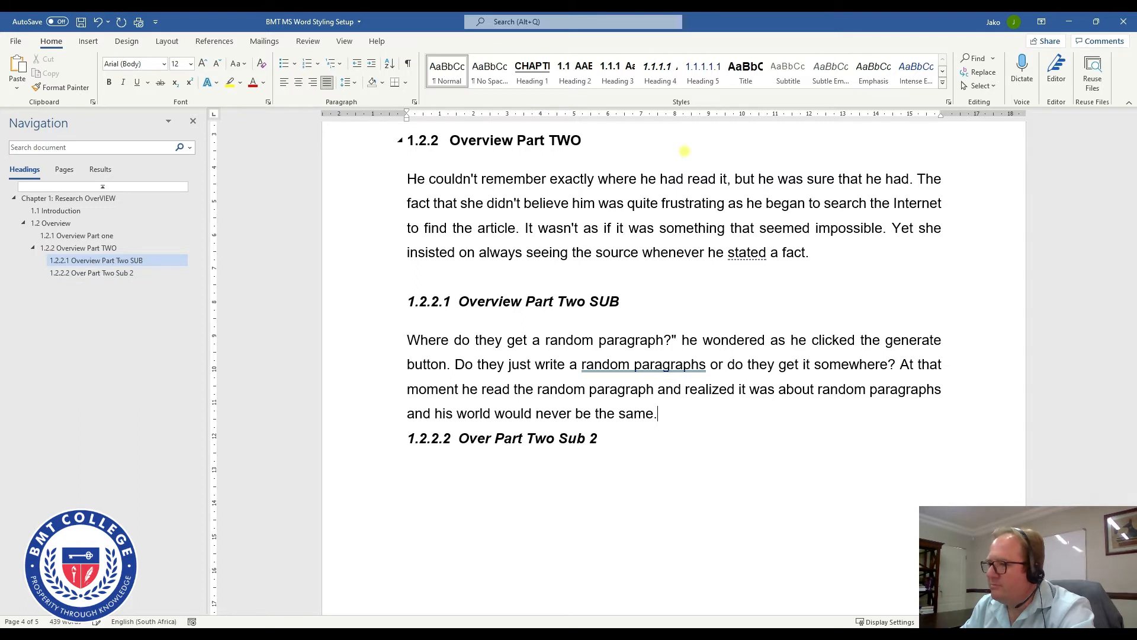
key("Return")
left_click(648, 476)
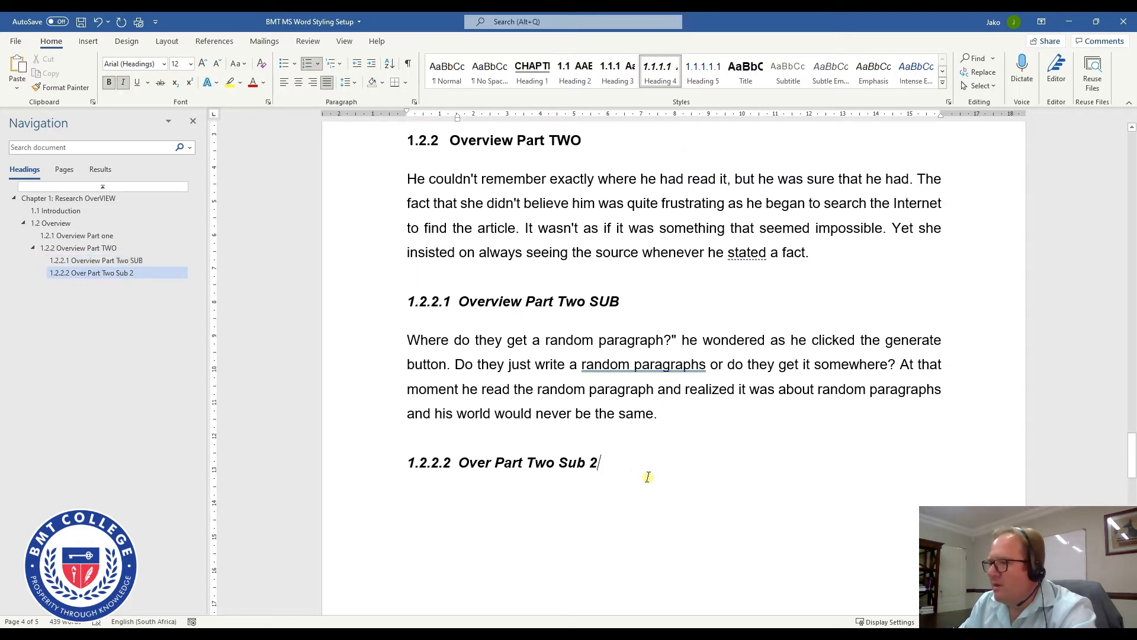
- Insert the two body paragraphs about the twenty-minute wait at the table and the unanswered question below the Over Part Two Sub 2 heading
key("Return")
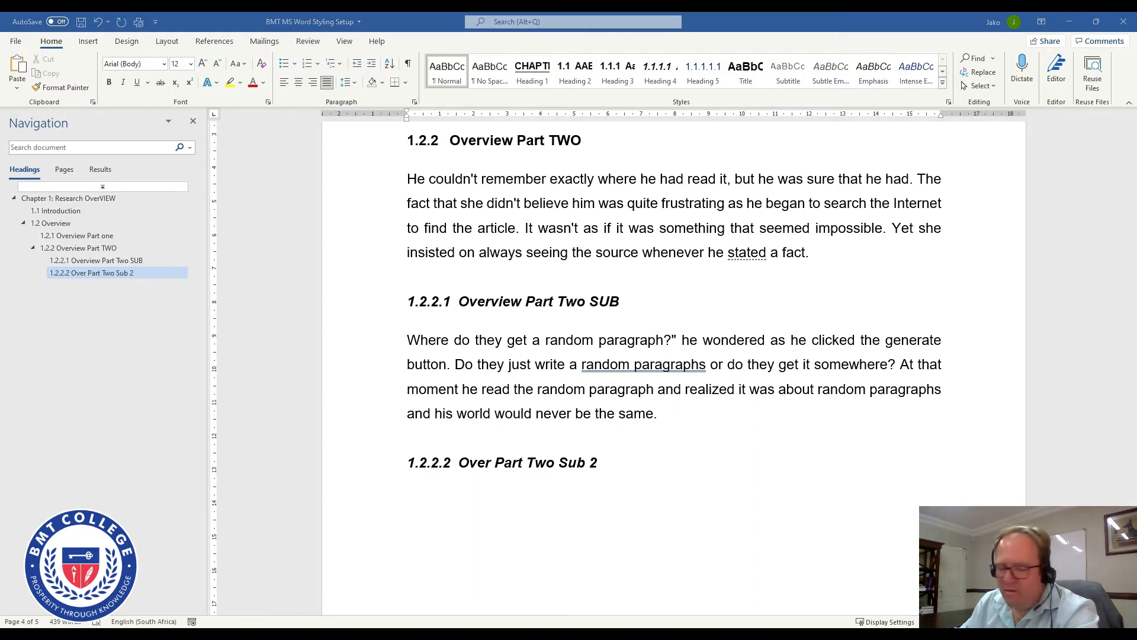
left_click(477, 490)
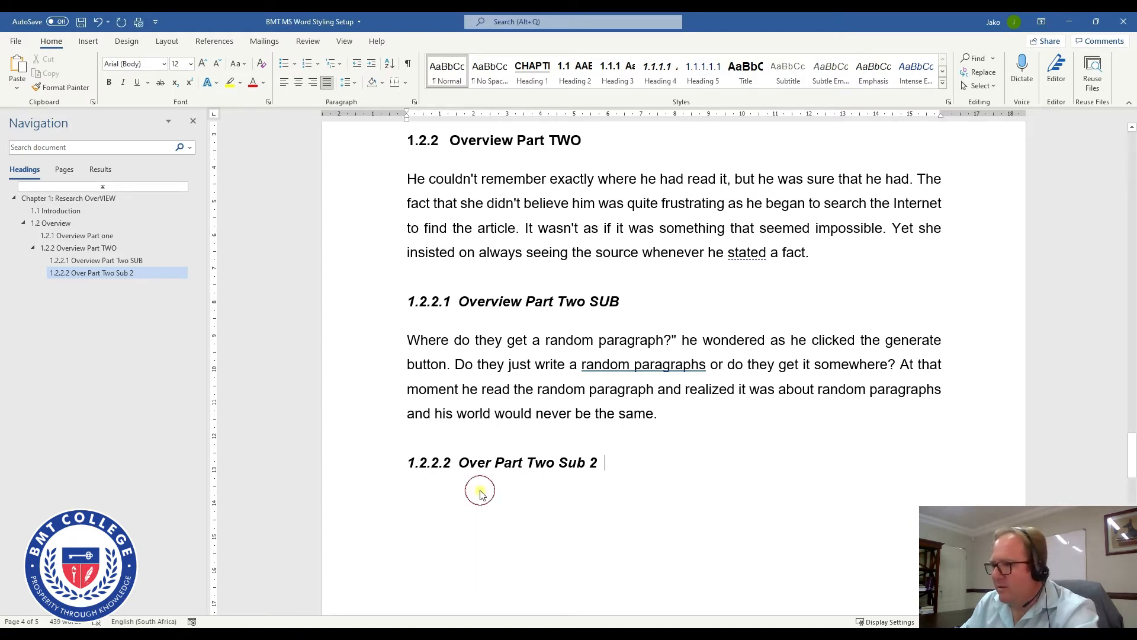
scroll(618, 490, "down", 1)
type("Barbara had been waiting at the table for twenty minutes. it had been twenty long and excruciating minutes. David had promised that he would be on time today. He never was, but he had promised this one time. She had made him repeat the promise multiple times over the last week until she'd believed his promise. Now she was paying the price.  It really shouldn't have mattered to Betty. That's what she kept trying to convince herself even if she knew it mattered to Betty more than practically anything else. Why was she trying to convince herself otherwise? As she stepped forward to knock on Betty's door, she still didn't have a convincing answer to this question that she'd been asking herself for more than two years now.")
scroll(618, 490, "down", 5)
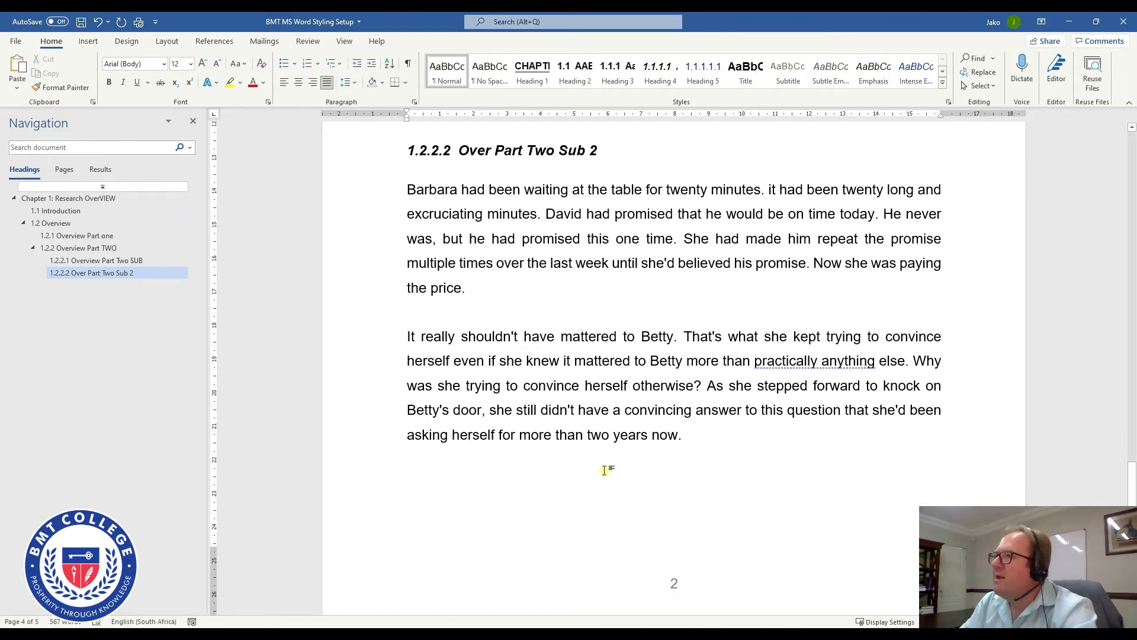
- Add the section heading "Conclusion" in the Heading 2 style below the last body paragraph, with an empty line above it
left_click(577, 73)
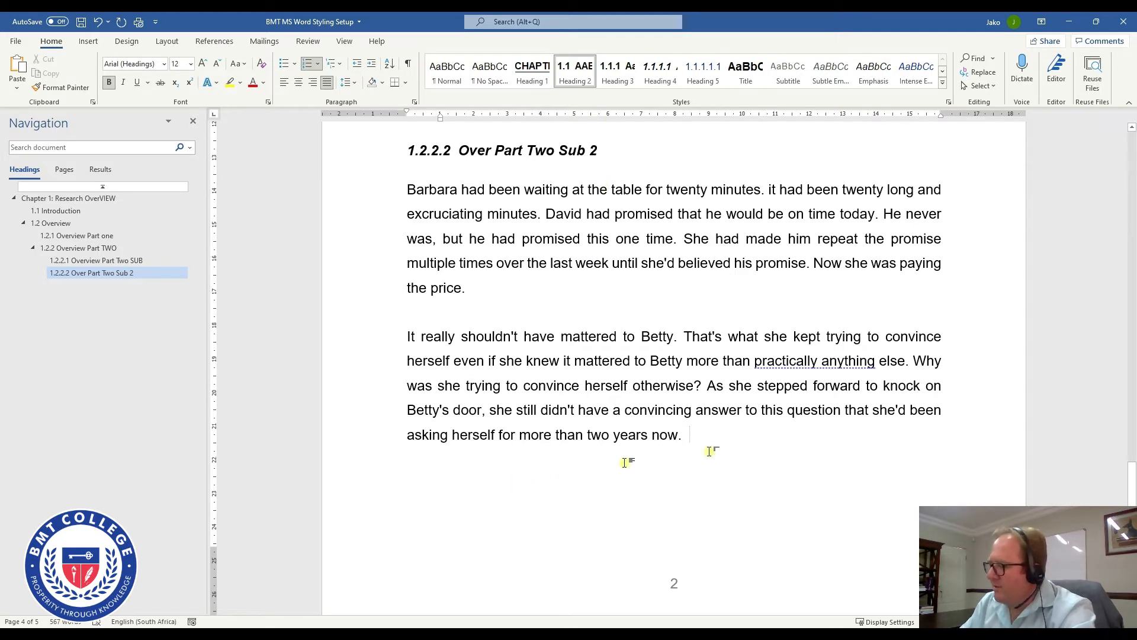
key("Return")
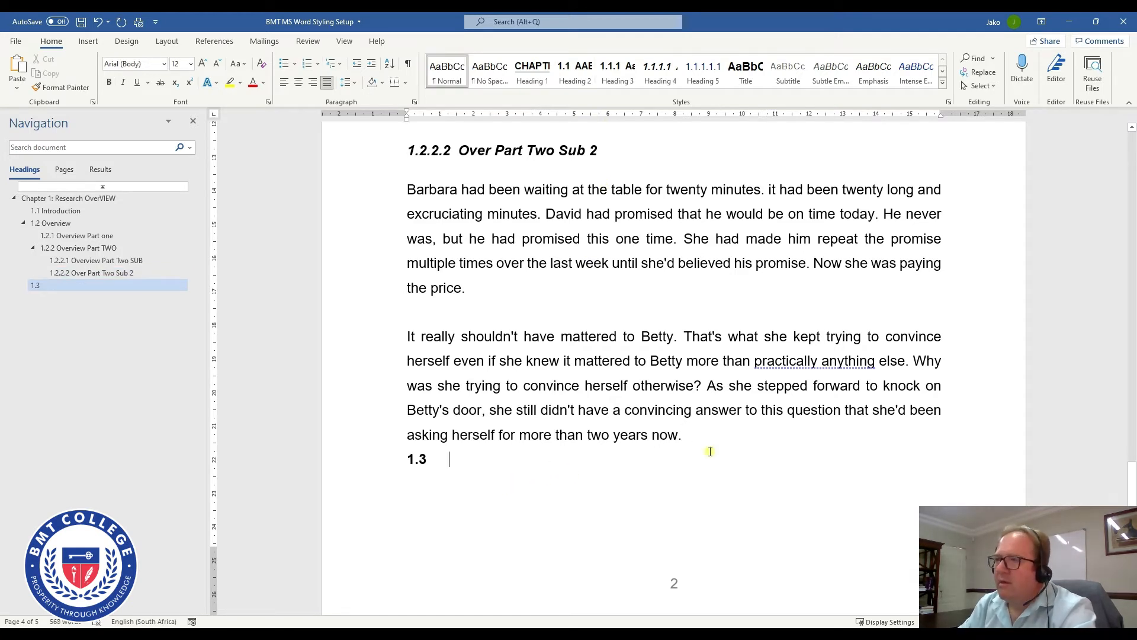
key("Return")
type("C")
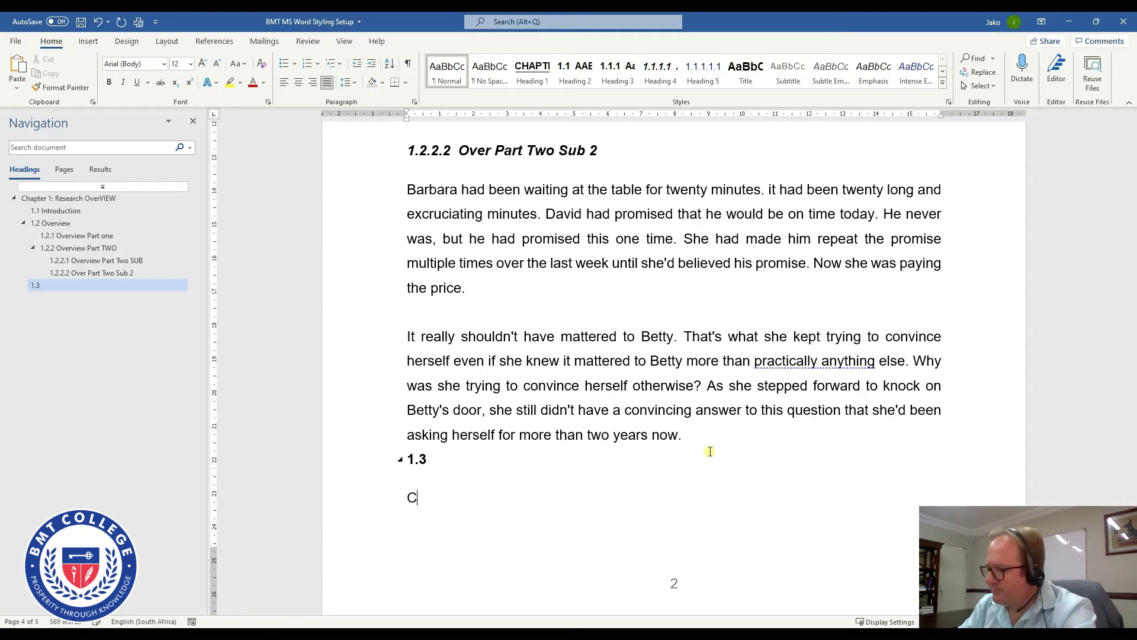
type("onclusion")
left_click(709, 451)
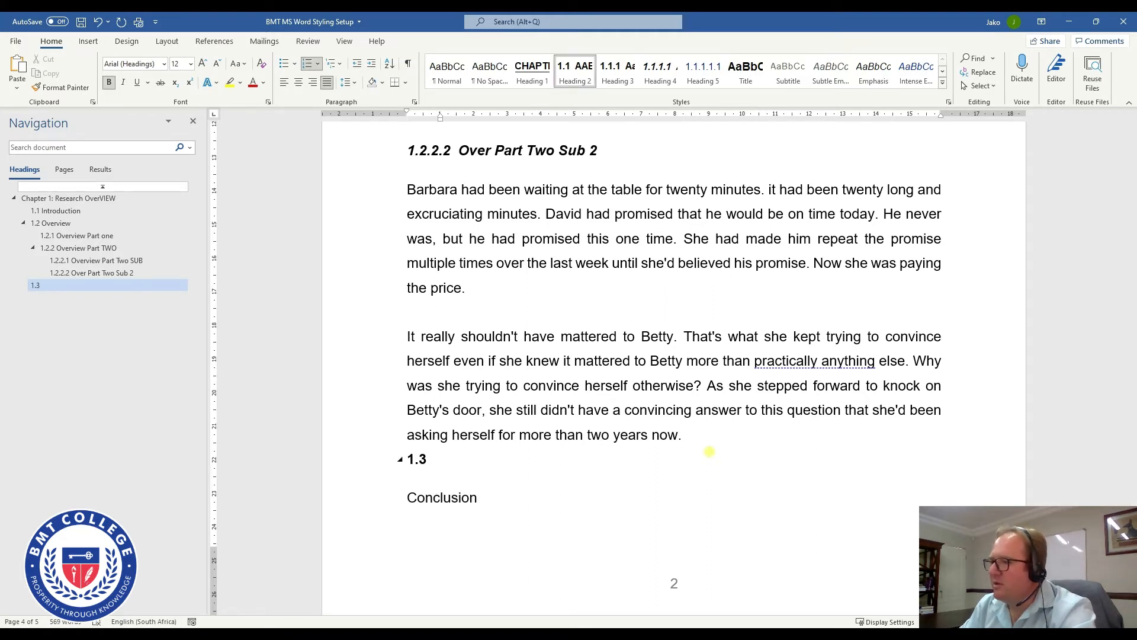
key("Up")
key("Return")
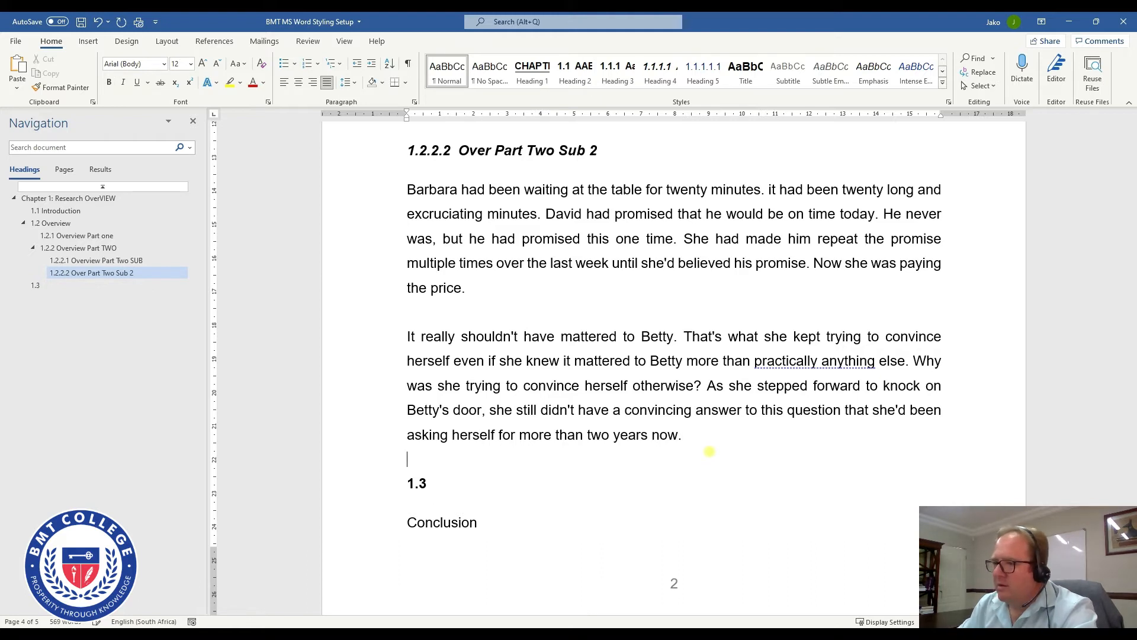
left_click(506, 527)
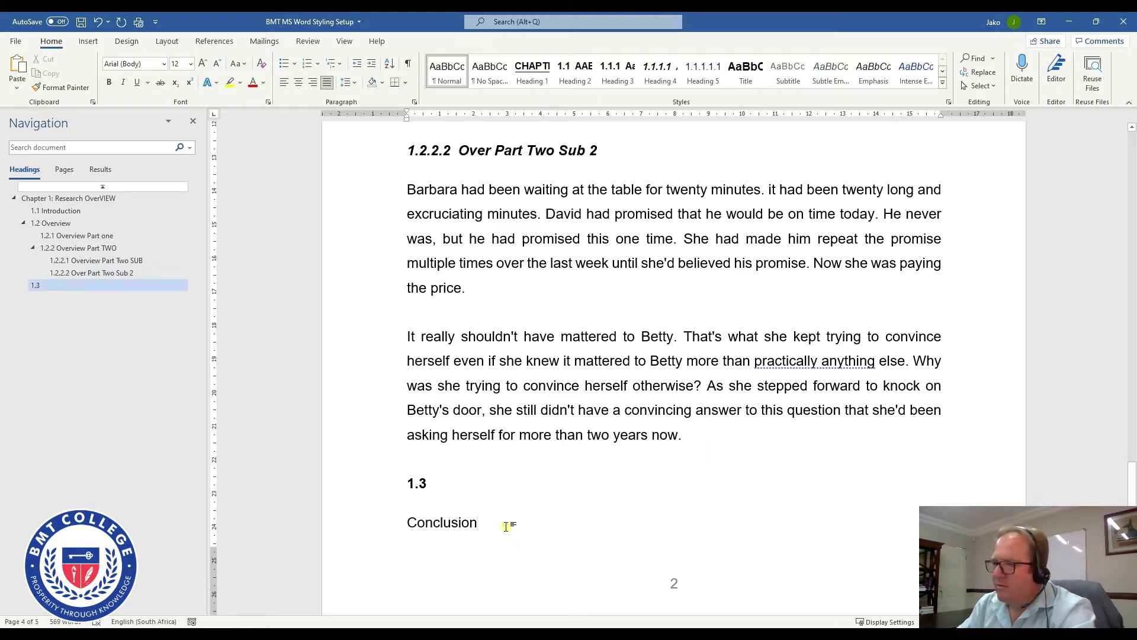
key("Home")
key("BackSpace")
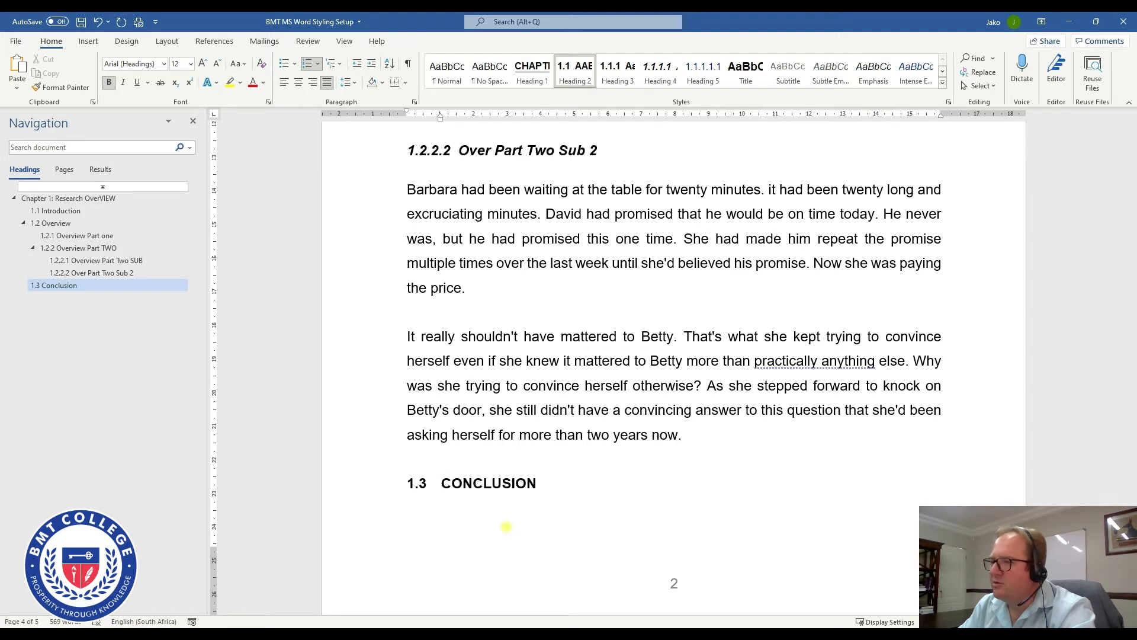
- Insert the three body paragraphs starting with "The bush began, to shake" below the Conclusion heading
key("Return")
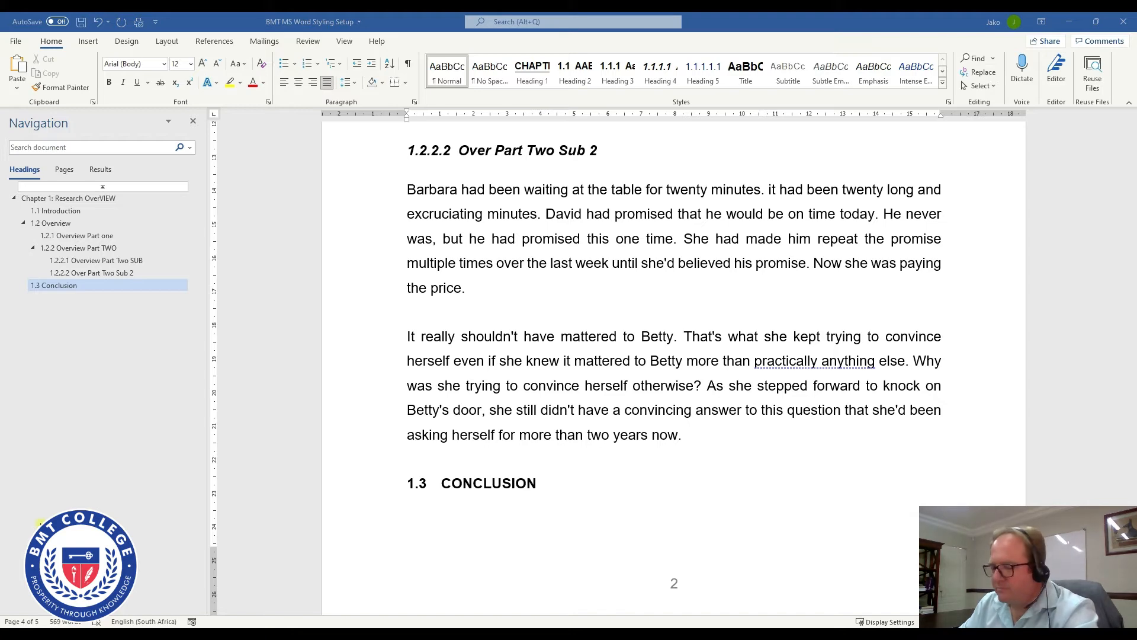
type("The bush began, to shake. Brad couldn't see what was causing it to shake, but he didn't care. he had a pretty good idea about what was going on and what was happening. He was so confident that he approached the bush carefree and with a smile on his face. That all changed the instant he realized what was actually behind the bush.  He took a sip of the drink. He wasn't sure whether he liked it or not, but at this moment it didn't matter. She had made it especially for him so he would has forced it down even if he had absolutely hated it. That's simply the way things worked. She made him a new-fangled drink each day and he took a sip of it and smiled, saying it was excellent.  Sometimes there isn't a good answers. No matter how you try to rationalize the outcome, it doesn't make sense. And instead of an answer, you are simply left with a question. Why?")
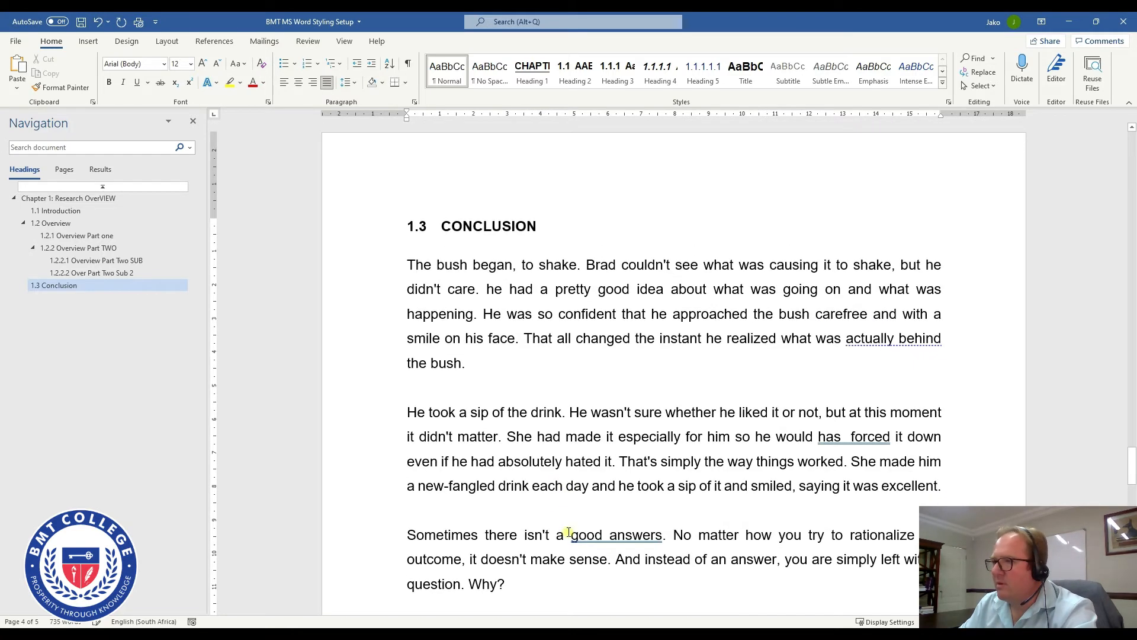
scroll(570, 532, "down", 4)
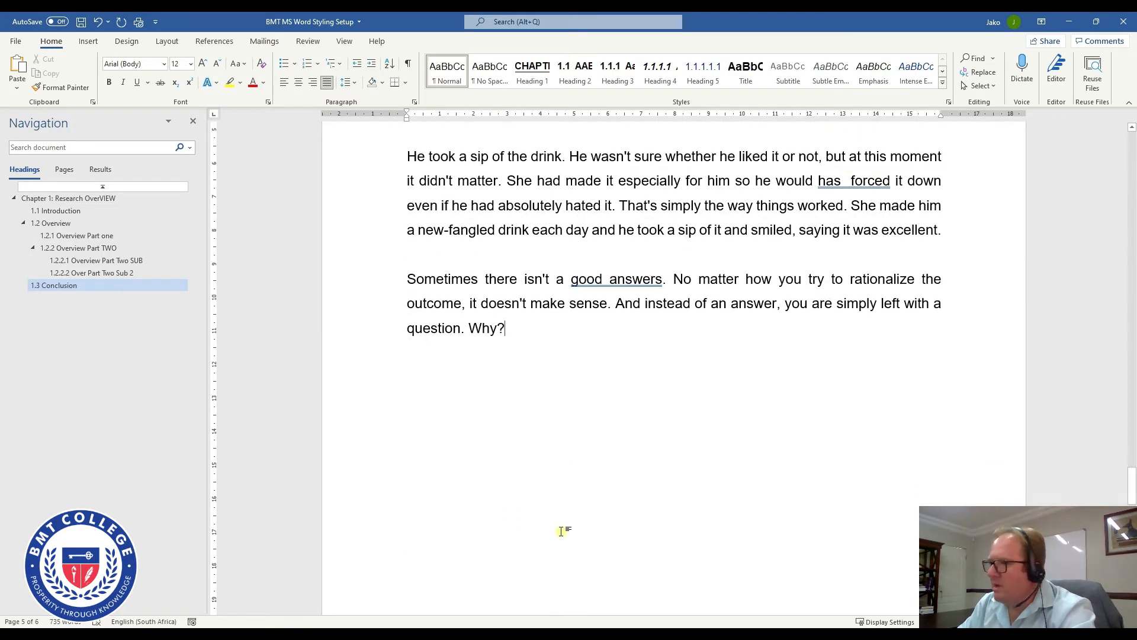
scroll(561, 531, "down", 3)
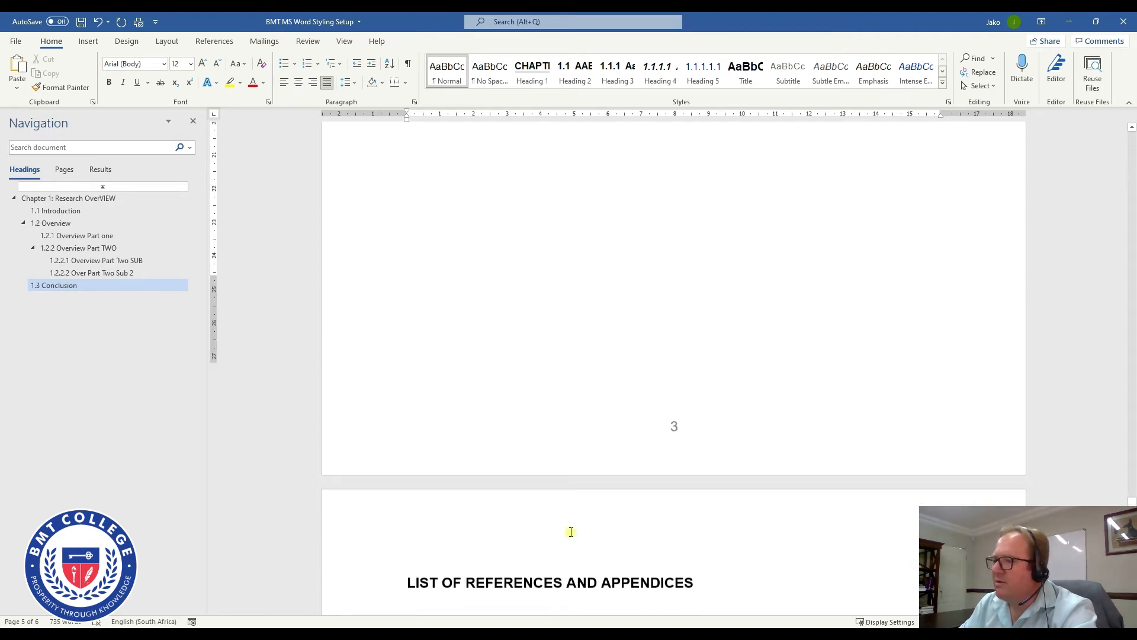
scroll(569, 531, "up", 6)
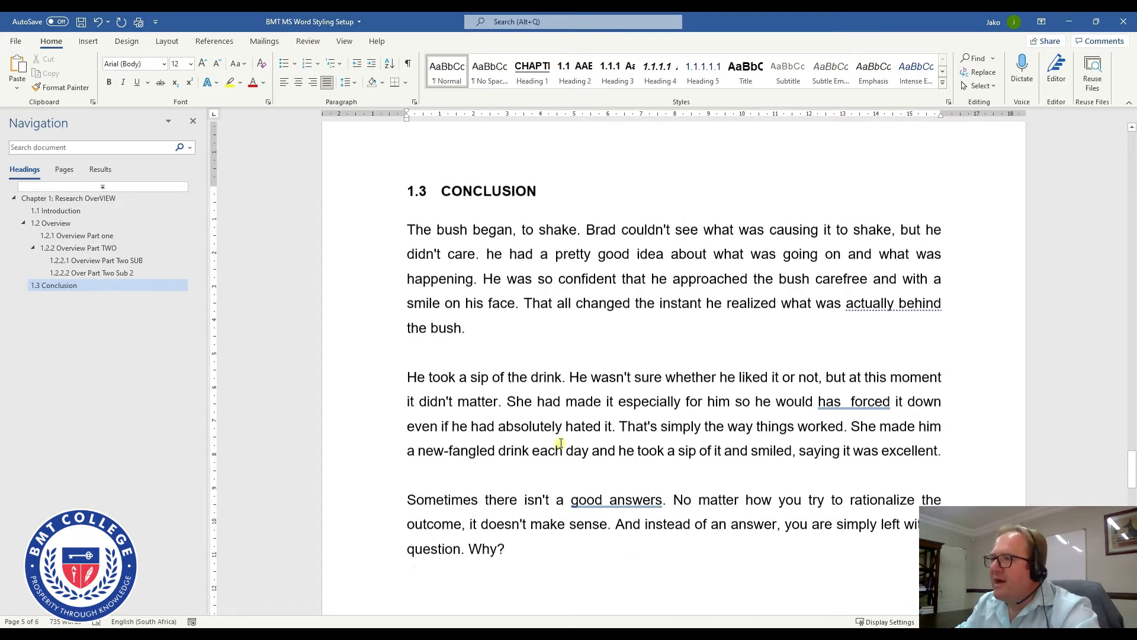
- Insert a Next Page section break on the empty line after the last Conclusion paragraph
scroll(533, 441, "down", 3)
scroll(476, 425, "down", 4)
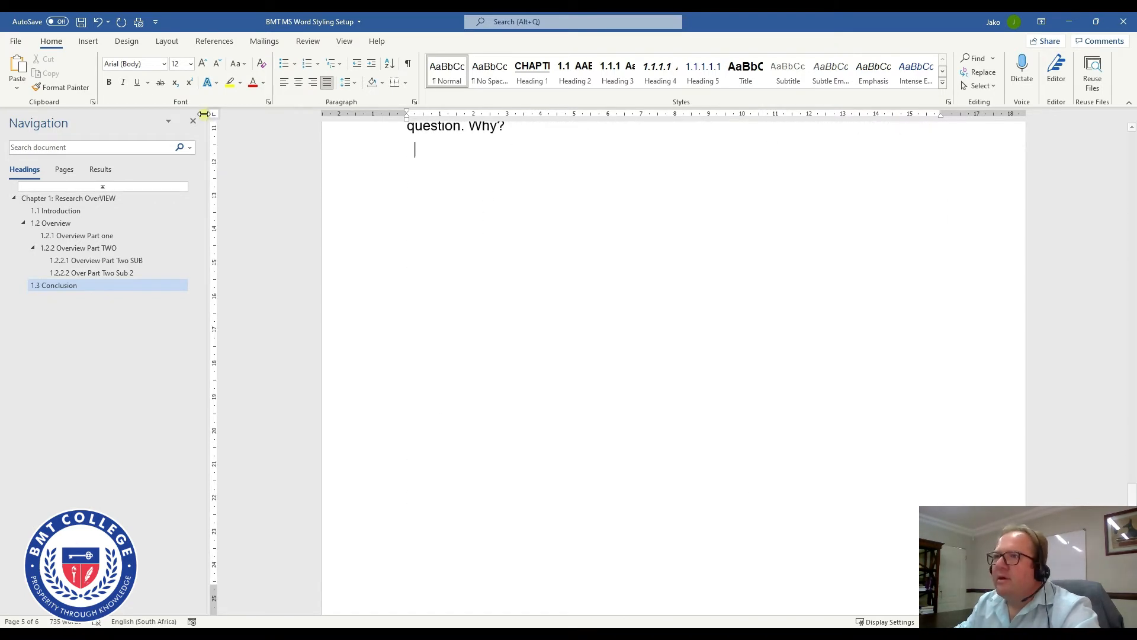
left_click(164, 45)
left_click(167, 62)
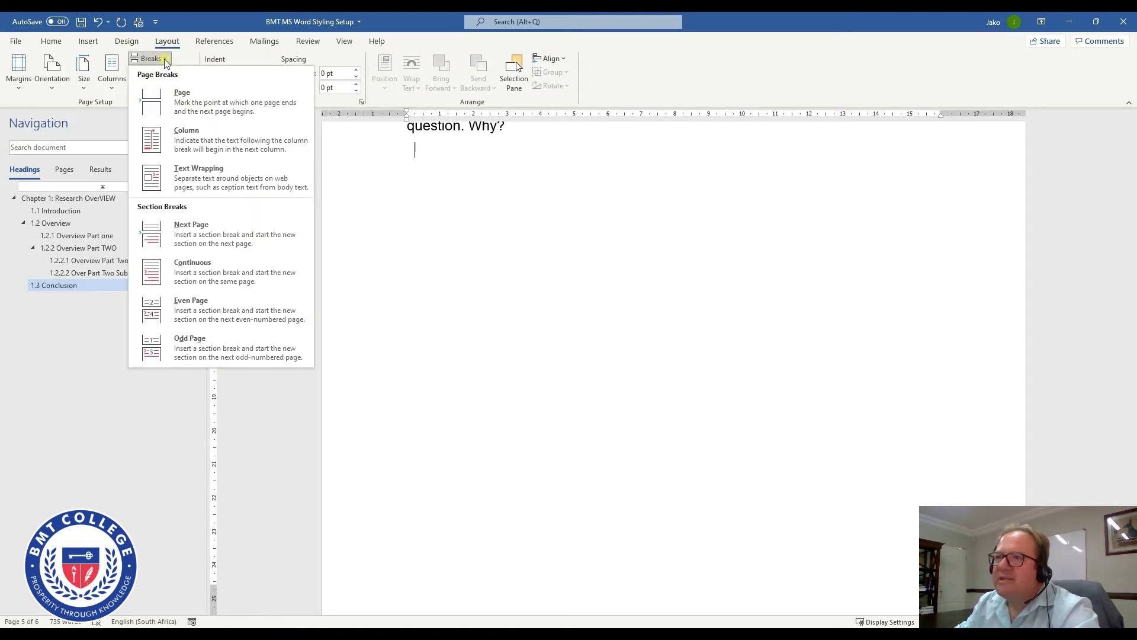
left_click(160, 95)
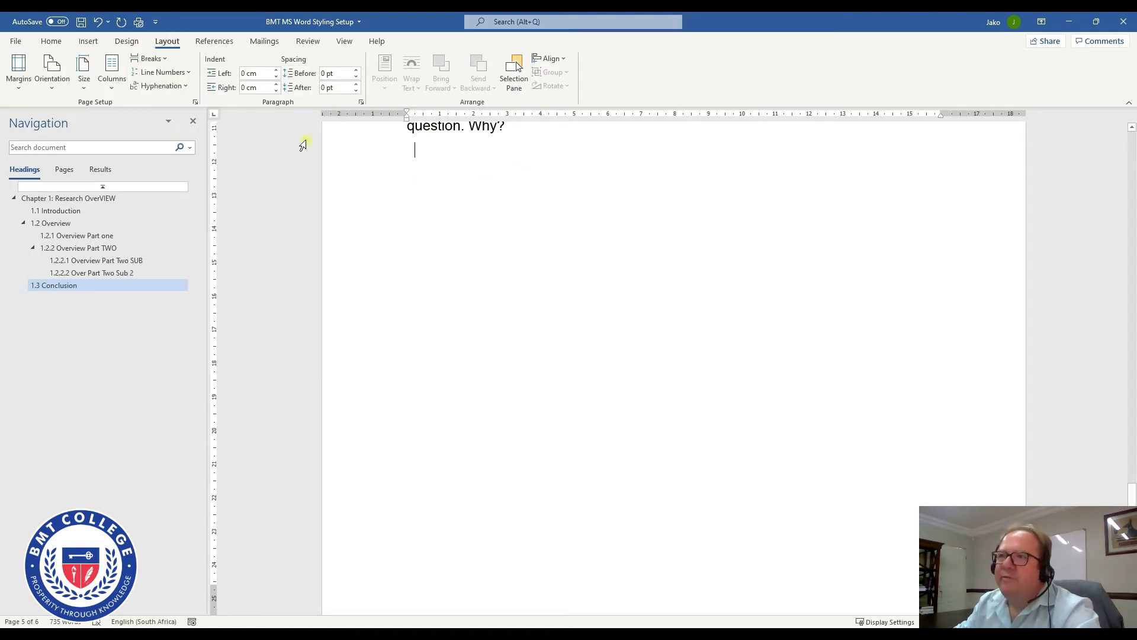
left_click(169, 59)
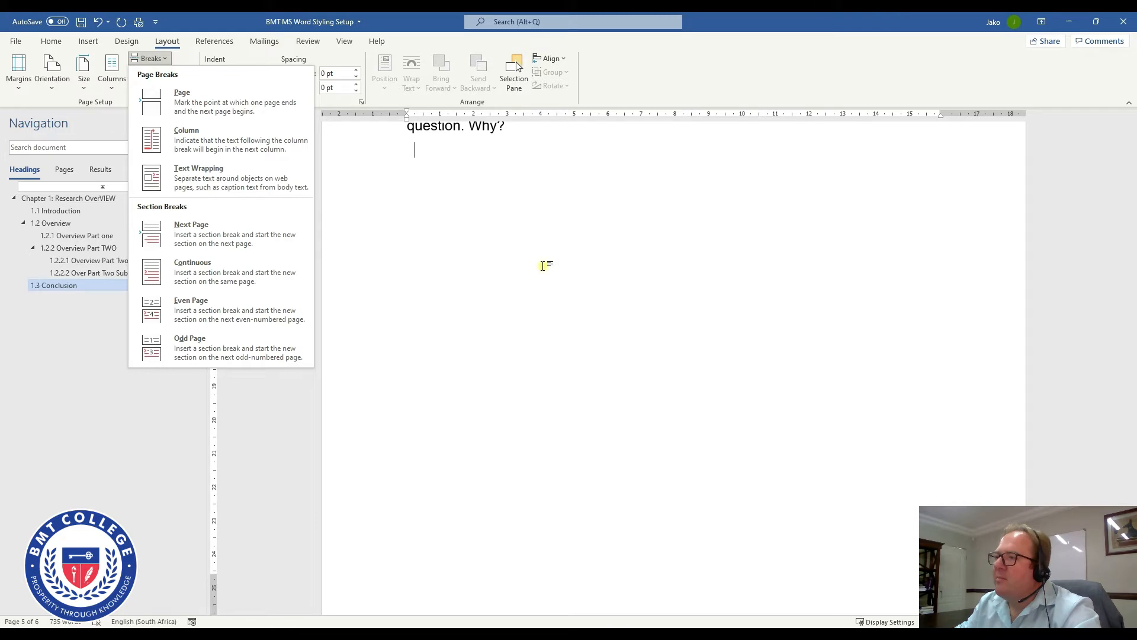
scroll(544, 268, "down", 5)
scroll(544, 268, "up", 10)
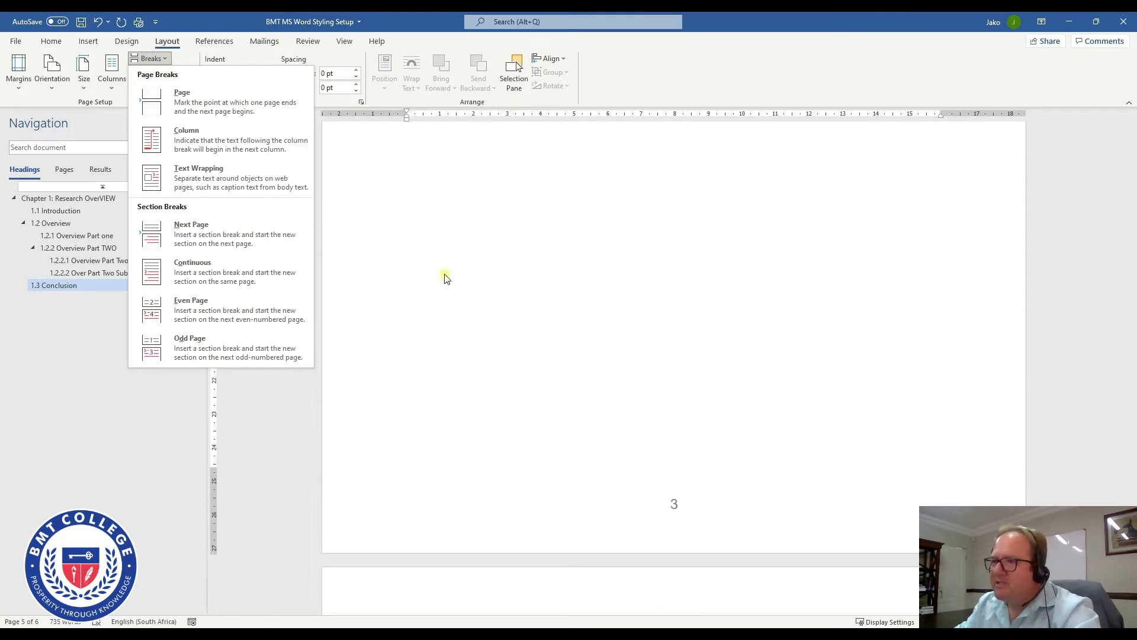
scroll(444, 274, "up", 3)
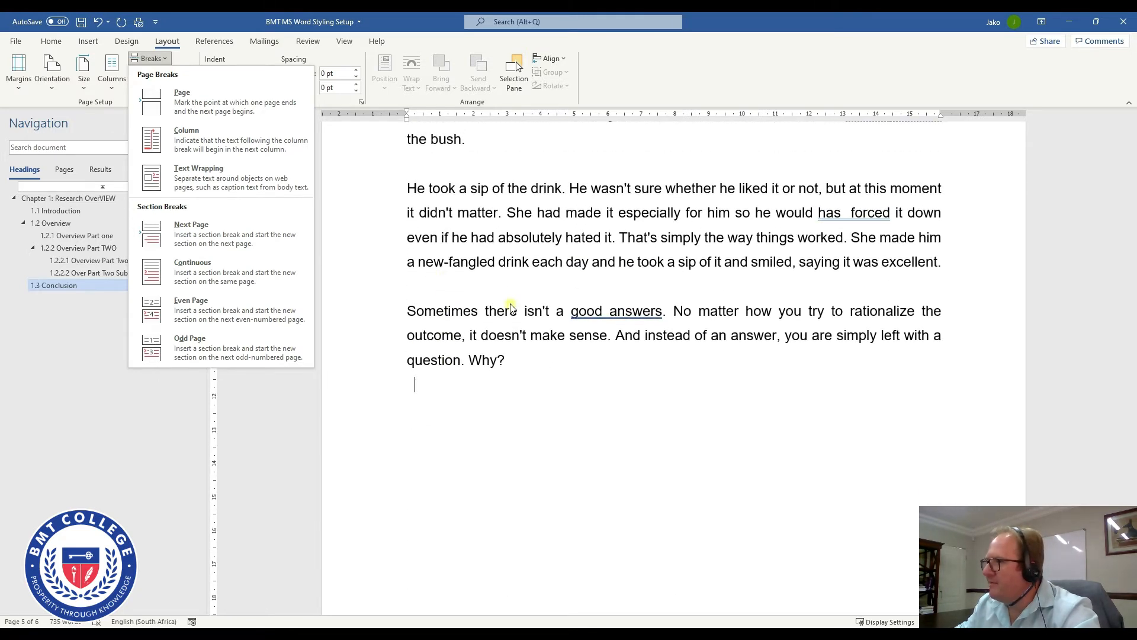
left_click(232, 239)
- Set the new section's footer page numbering to continue from the previous section, check it across the section break and return to the body text
scroll(494, 346, "down", 6)
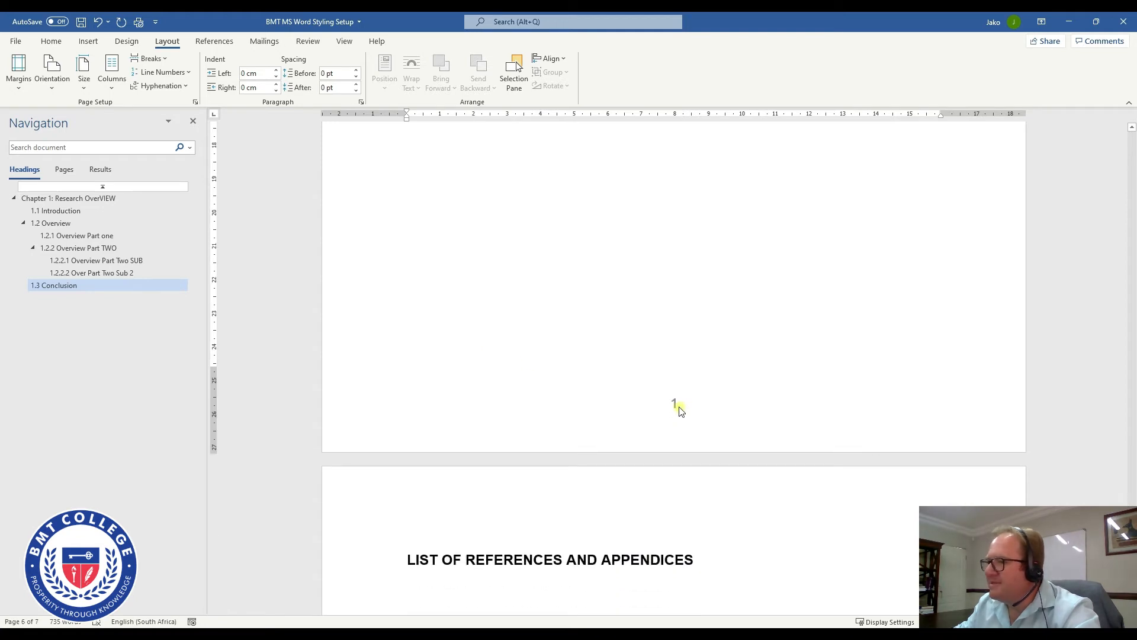
double_click(673, 404)
double_click(673, 403)
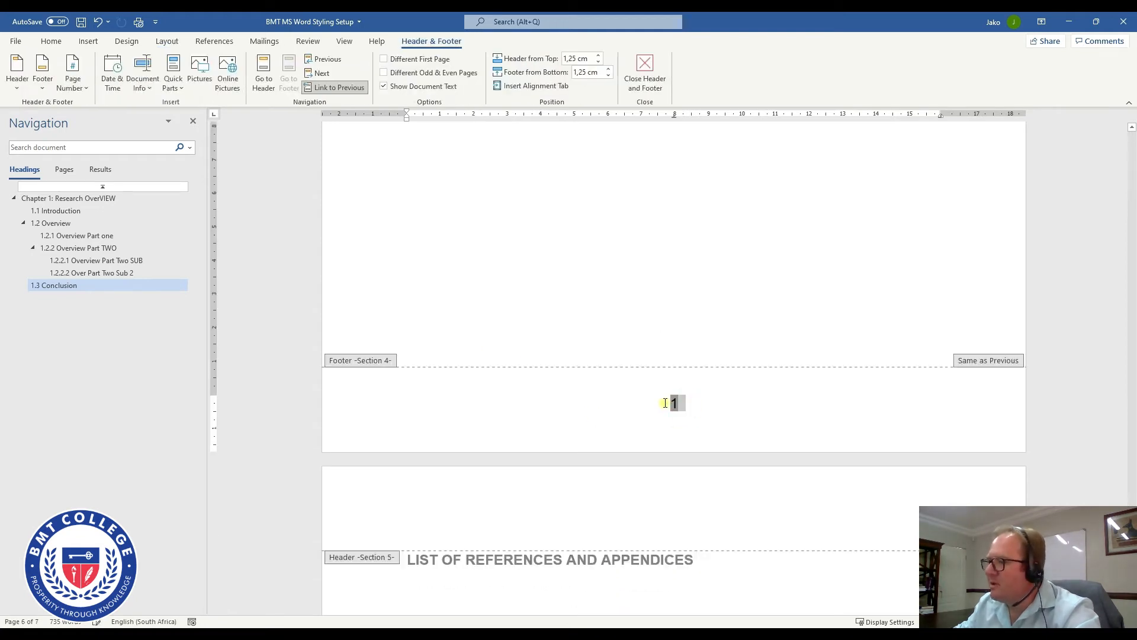
right_click(673, 402)
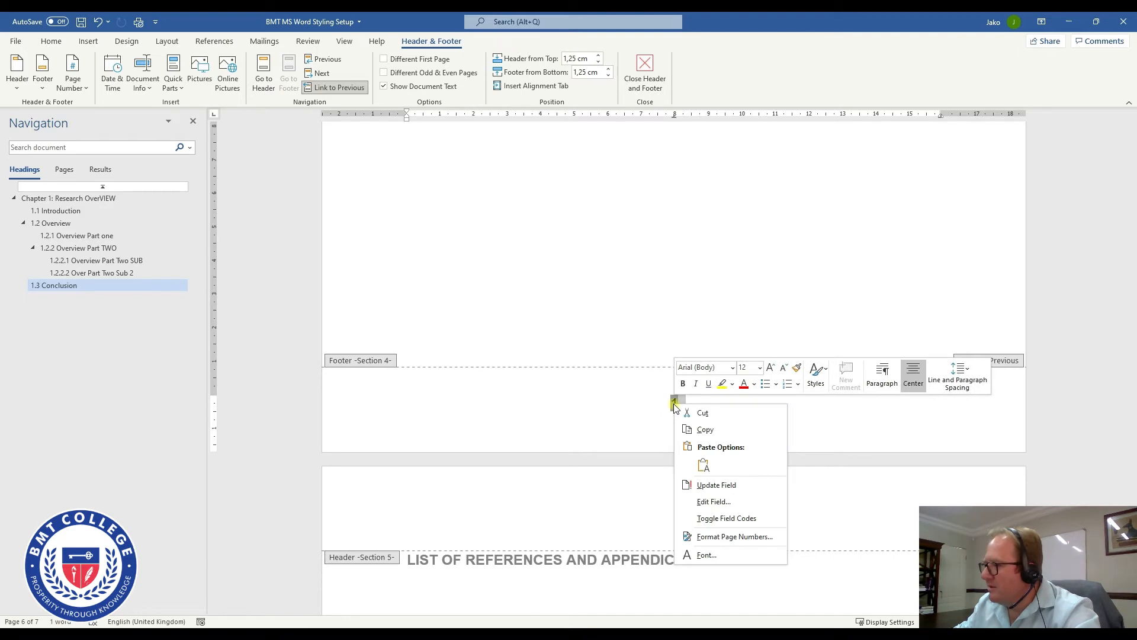
left_click(737, 538)
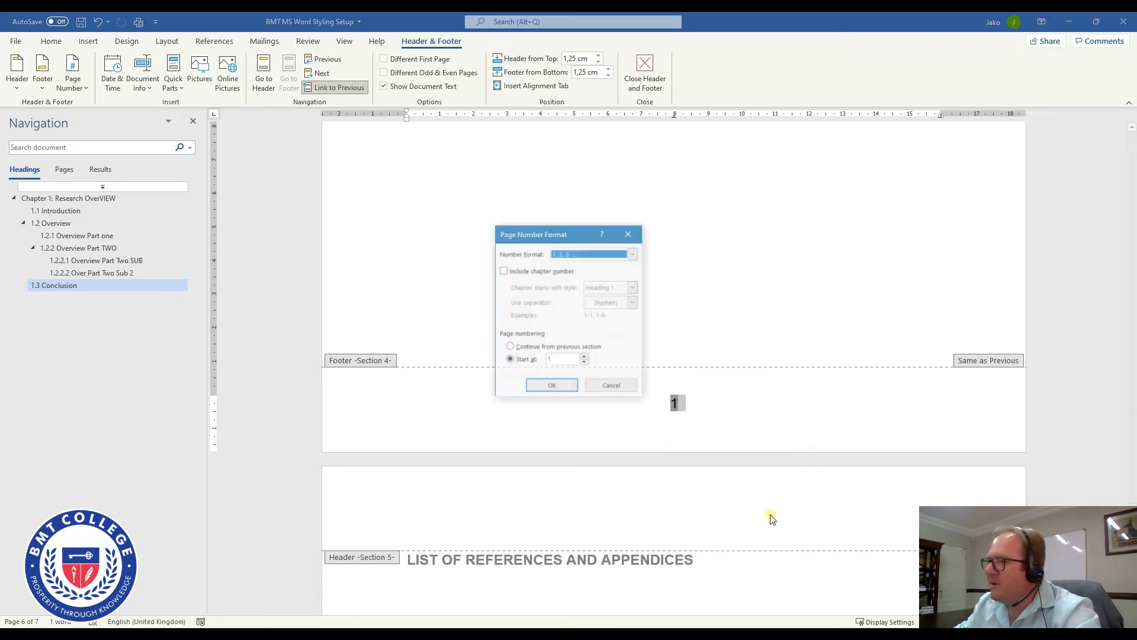
left_click(576, 348)
left_click(552, 386)
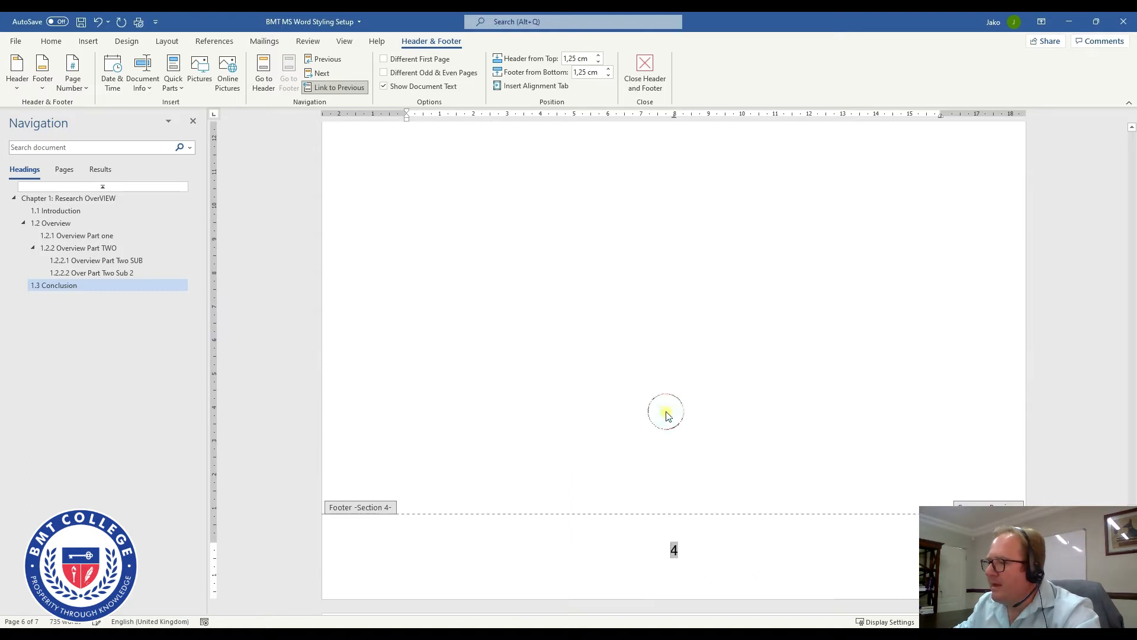
scroll(665, 420, "up", 3)
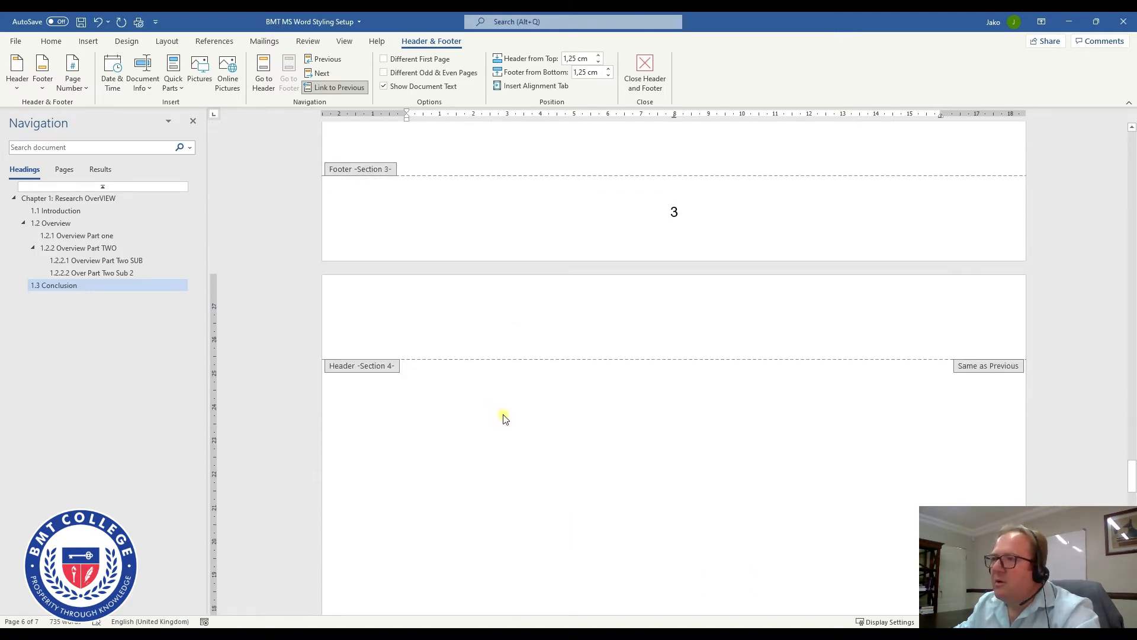
scroll(615, 415, "down", 9)
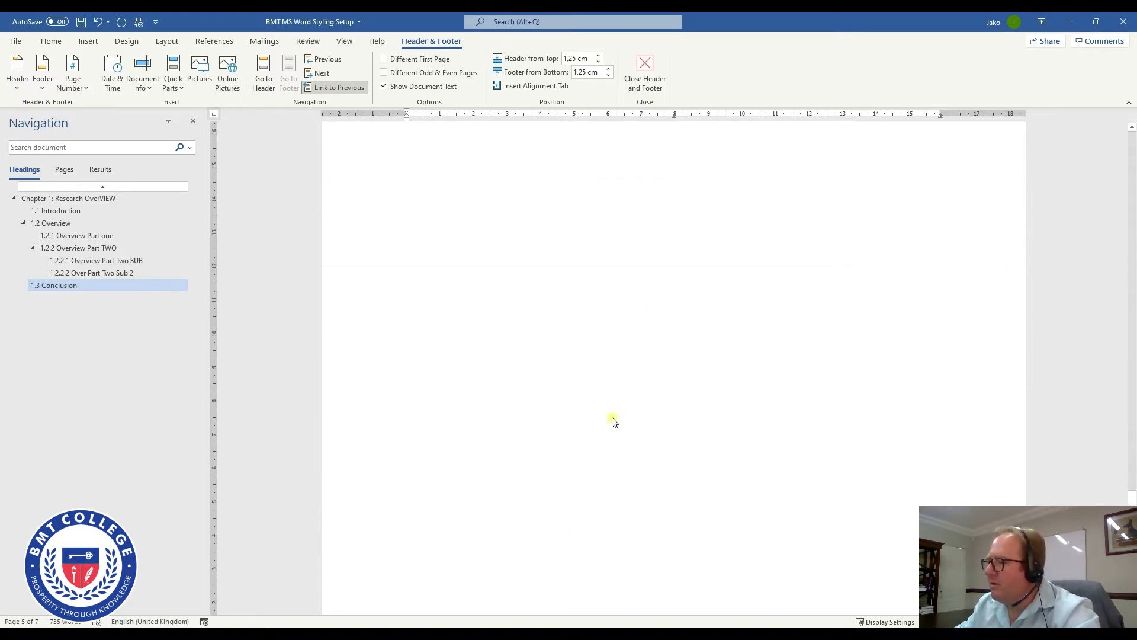
scroll(613, 420, "down", 5)
scroll(610, 419, "up", 12)
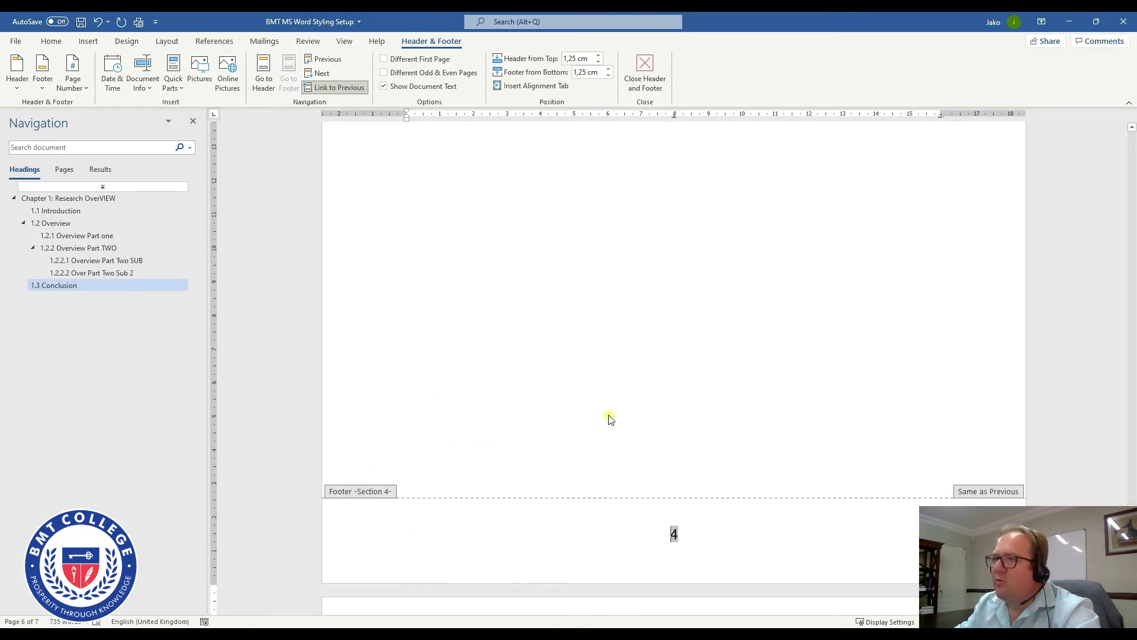
scroll(484, 302, "up", 4)
double_click(421, 350)
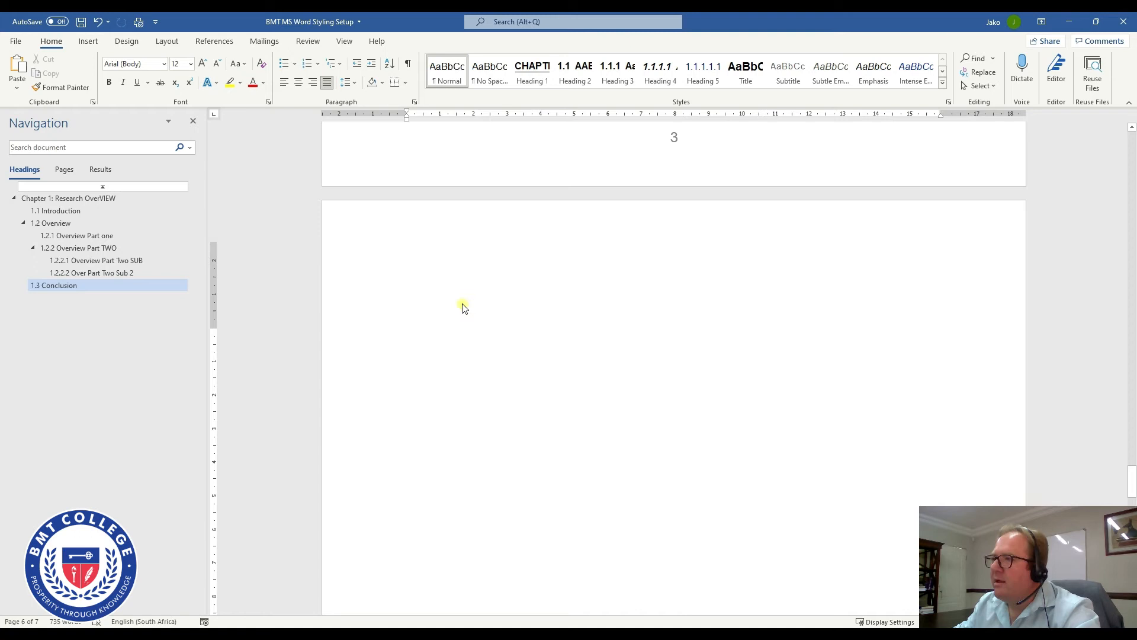
- Add the chapter title "Literature Review" in the numbered Heading 1 style on the first line of the new section
scroll(462, 305, "down", 8)
scroll(464, 304, "up", 7)
scroll(465, 303, "down", 3)
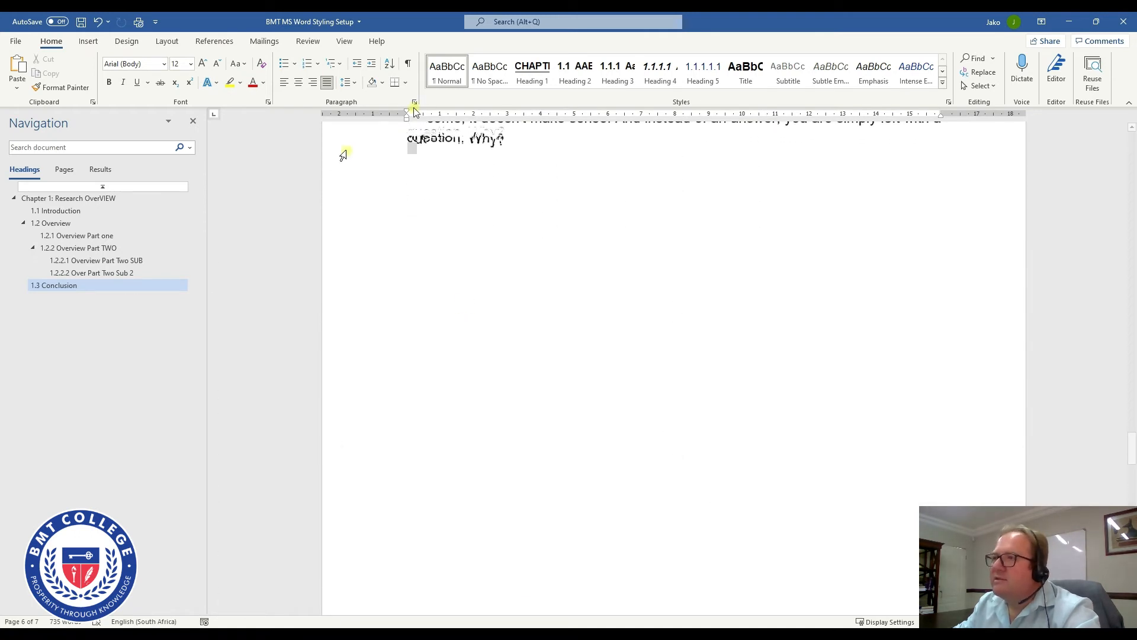
scroll(428, 561, "down", 5)
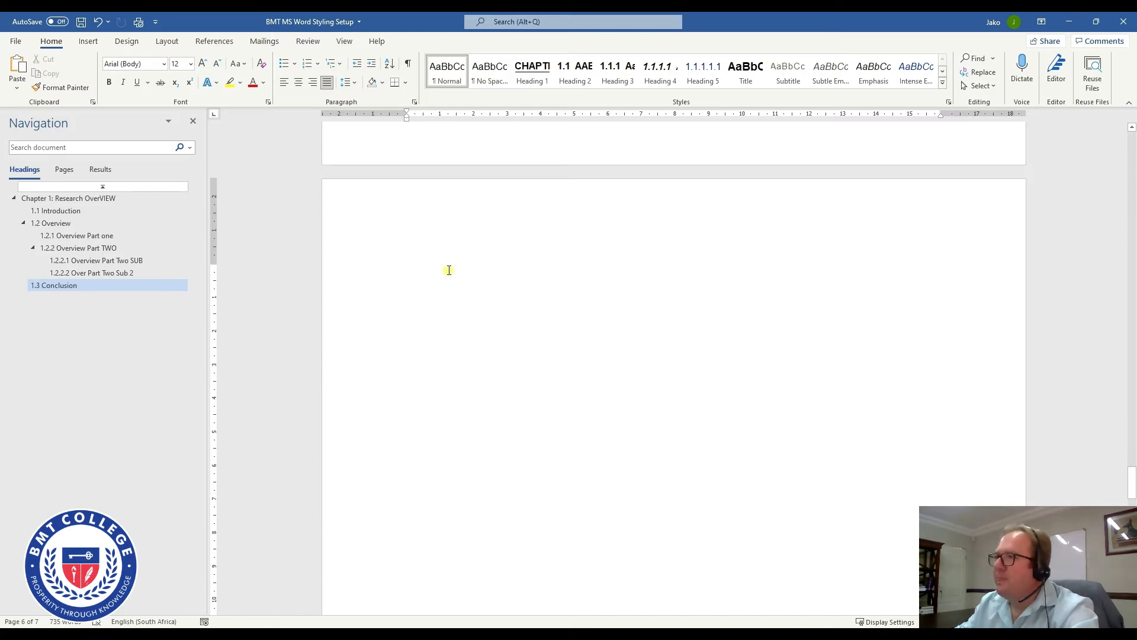
left_click(532, 72)
scroll(560, 154, "up", 5)
scroll(556, 160, "down", 7)
left_click_drag(433, 197, 411, 200)
left_click(460, 223)
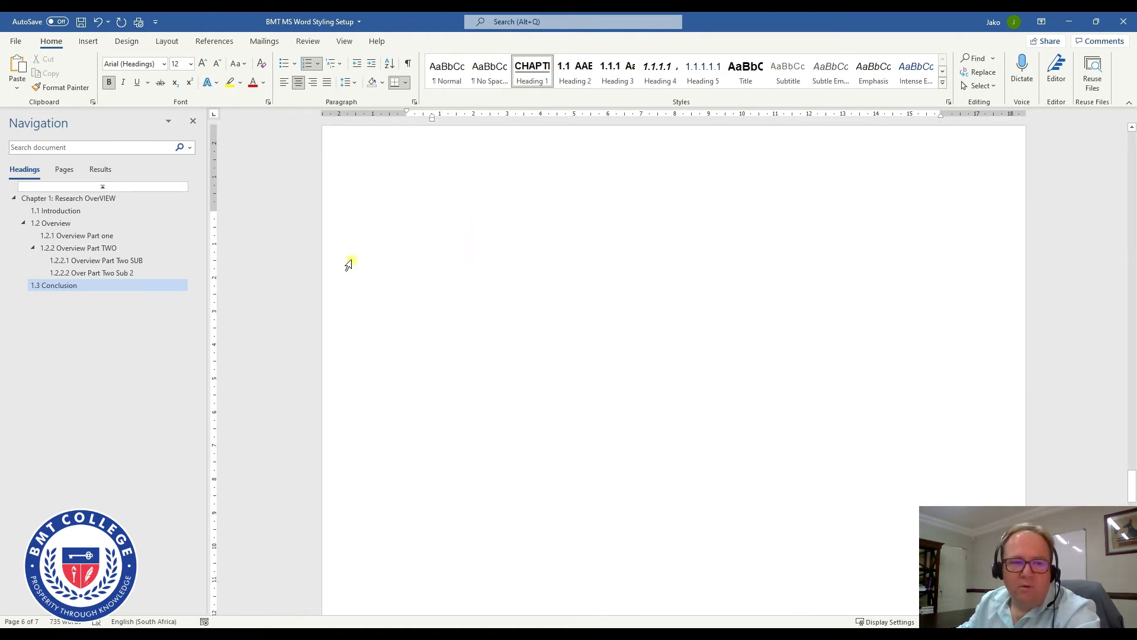
type("Chapter 2: Literature Review")
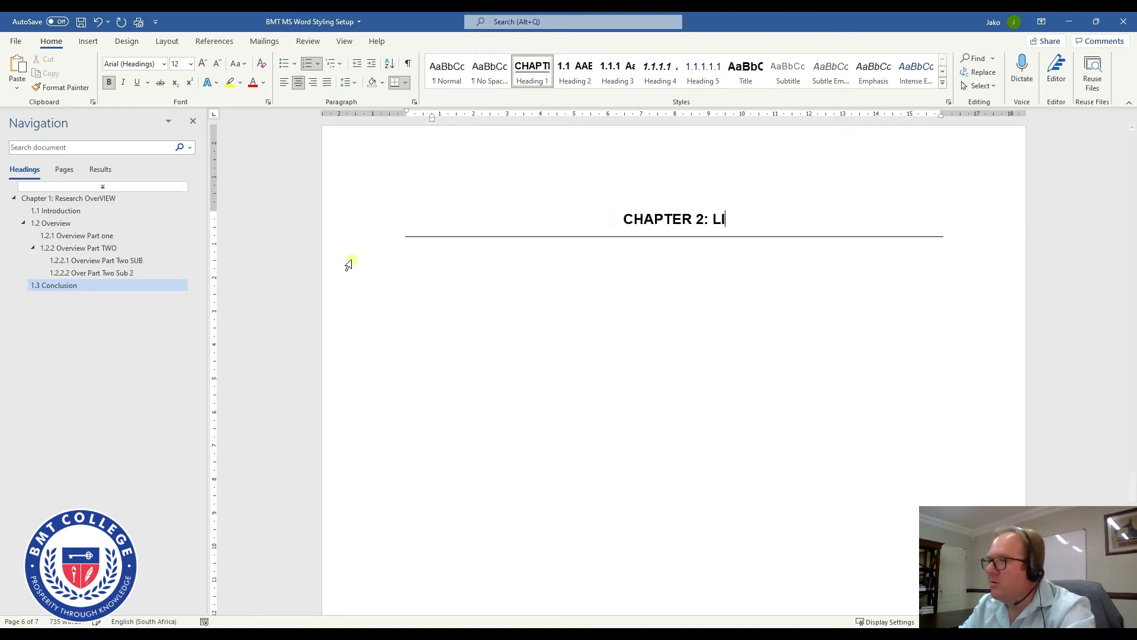
- Add the Heading 2 section "Introduction" and its body paragraph starting "There were two things", with no empty line between them
key("Return")
key("ctrl+alt+2")
type("Introduction")
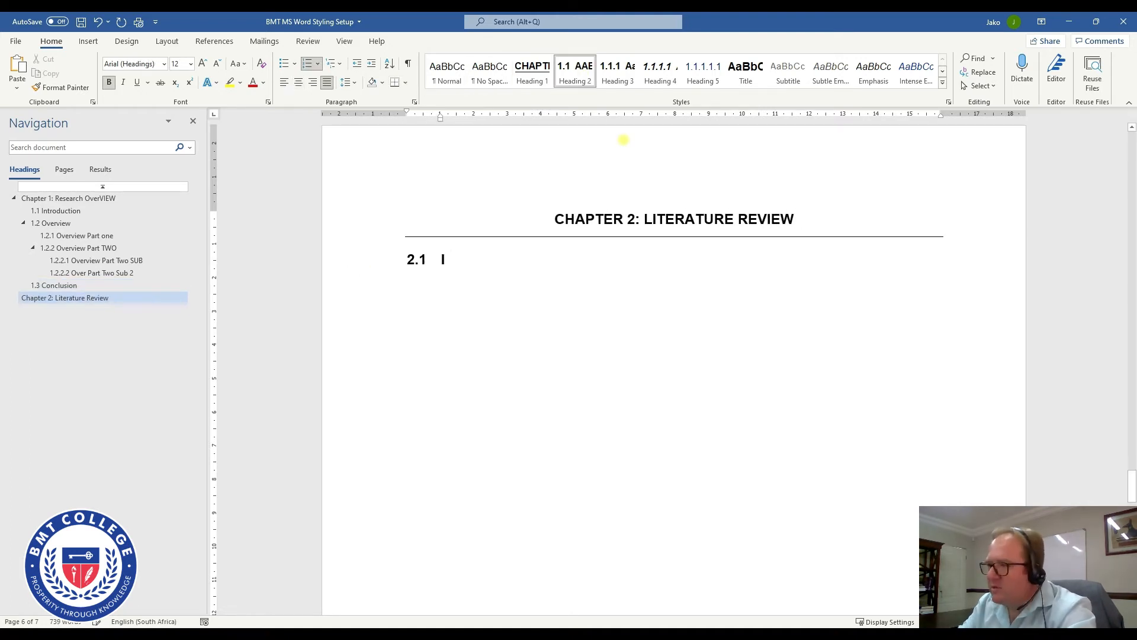
key("Return")
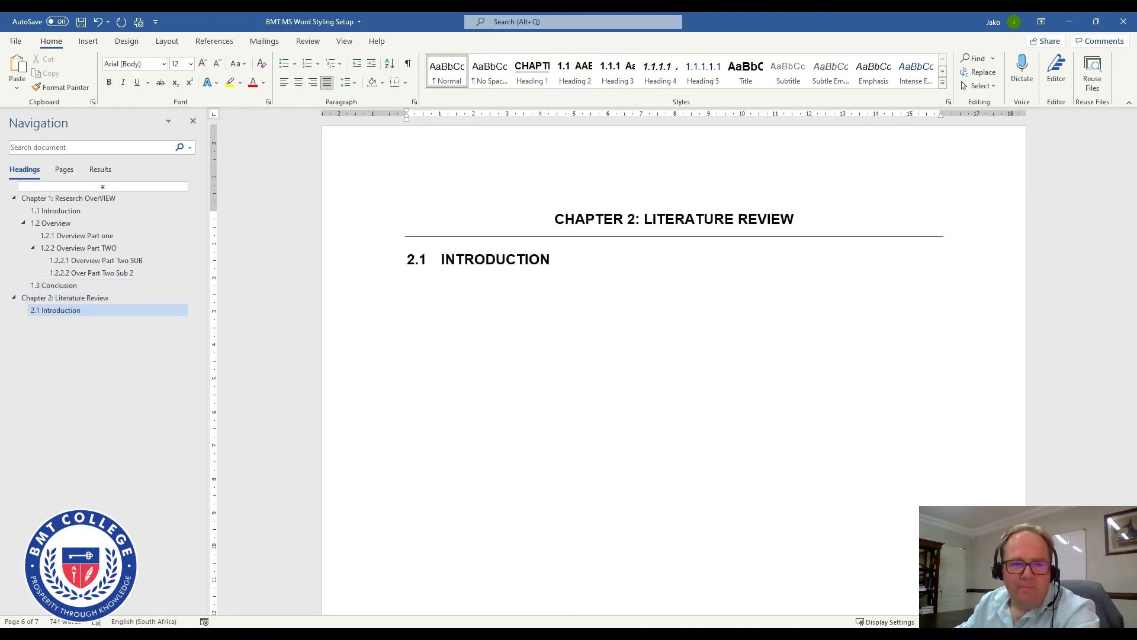
type("There were two things that were important to Tracey. The first was her dog. Anyone that had ever met Tracey knew how much she loved her dog. Most would say that she treated it as her child. The dog went everywhere with her and its had been her best friend for the past five years. The second thing that was important to Tracey, however, would be a lot more surprising to most people.")
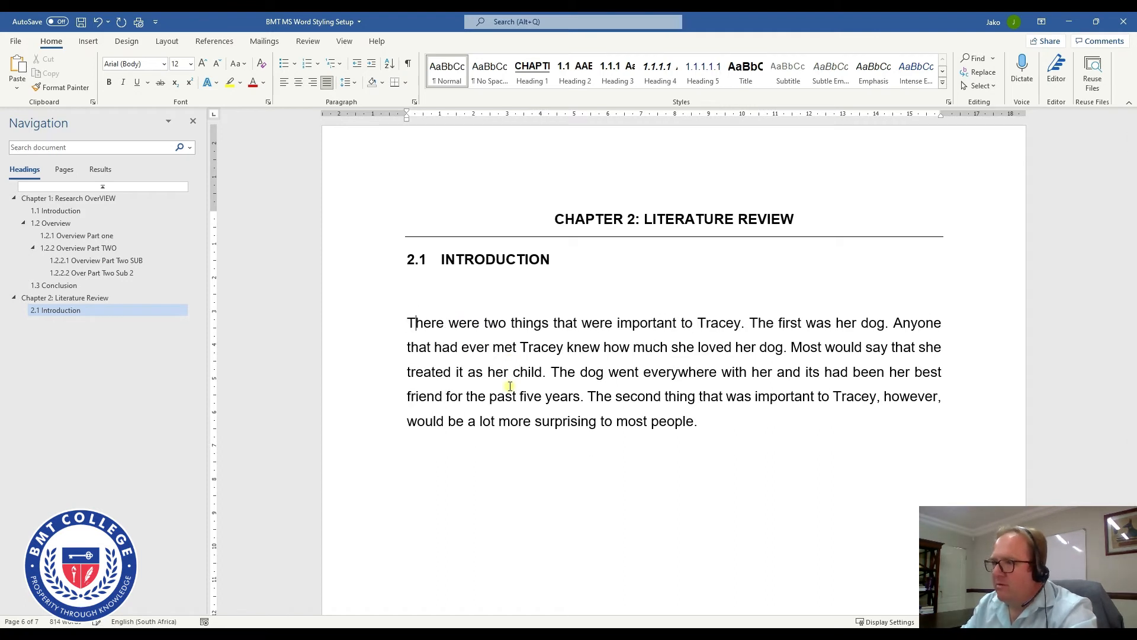
key("BackSpace")
left_click(725, 403)
- Add the Heading 2 section "Literature Part One" and its body paragraph starting "The house was located", with no empty line between them
key("Return")
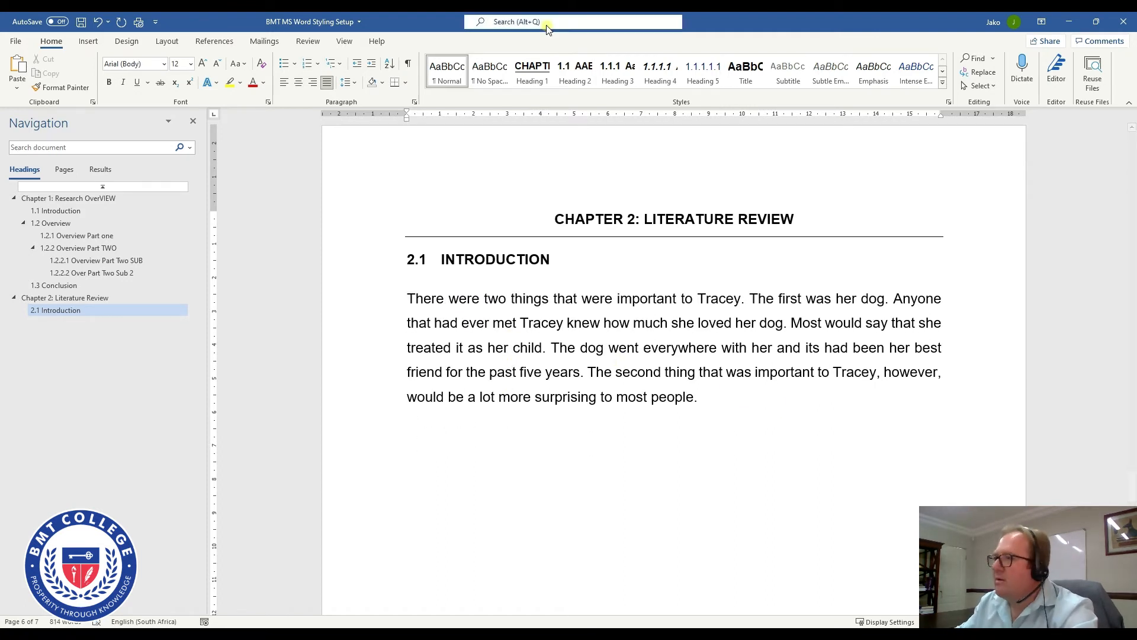
left_click(575, 71)
type("Literature Part Oe")
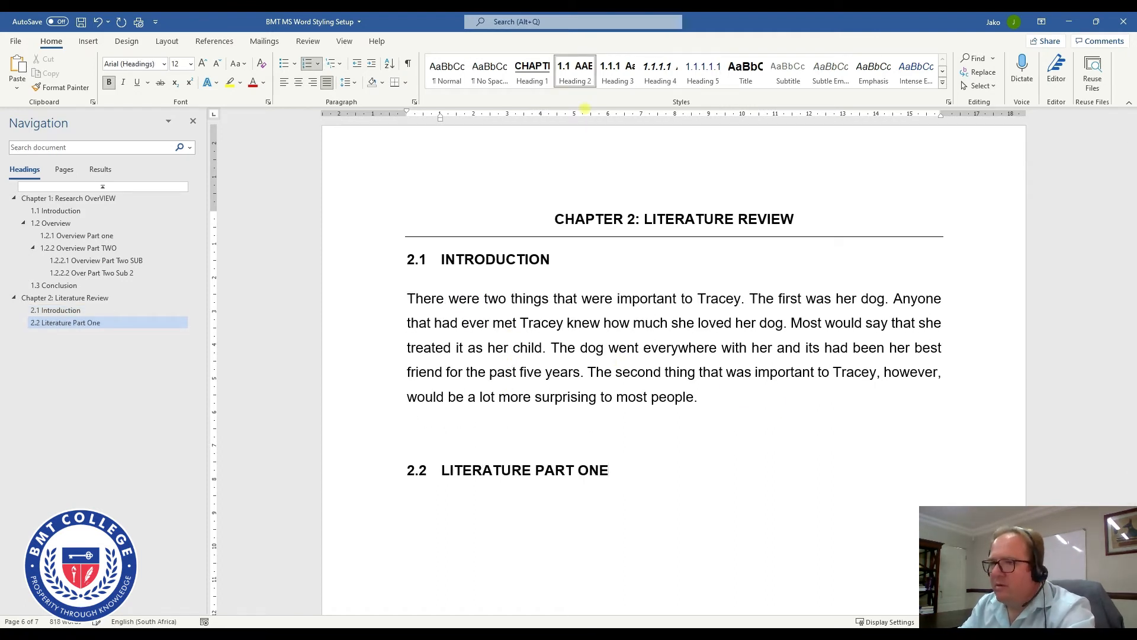
key("Return")
type("The house was located at the top of the hill at the end of a winding road. It wasn't obvious that the house was there, but everyone in town knew that it existing. They were just all too afraid to ever go and see it in person.")
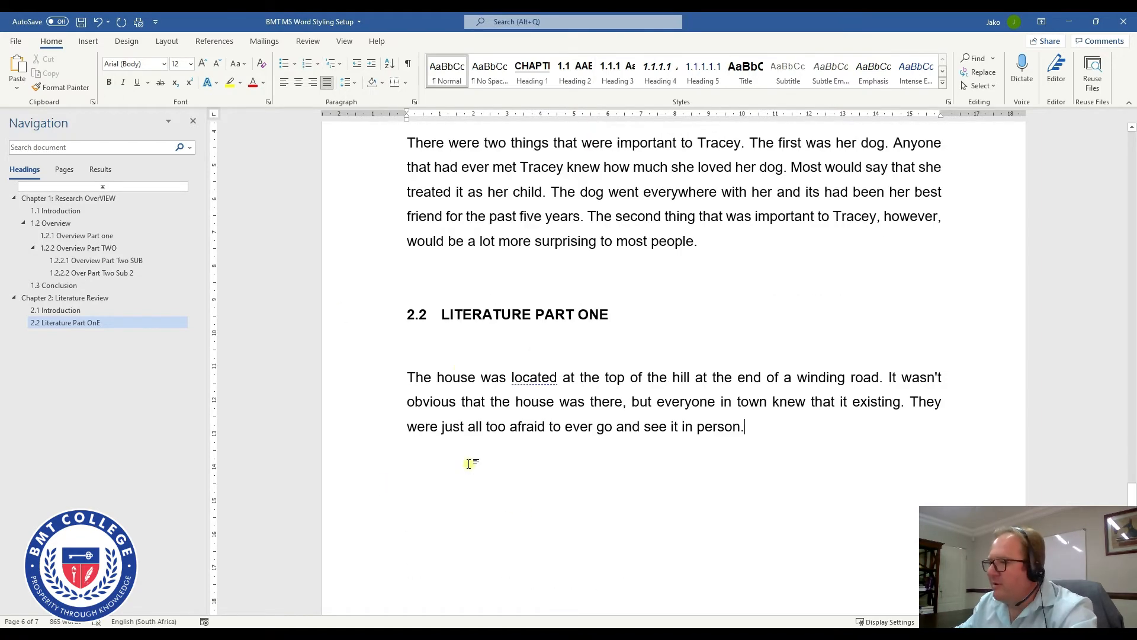
scroll(469, 464, "down", 1)
left_click(478, 301)
key("Delete")
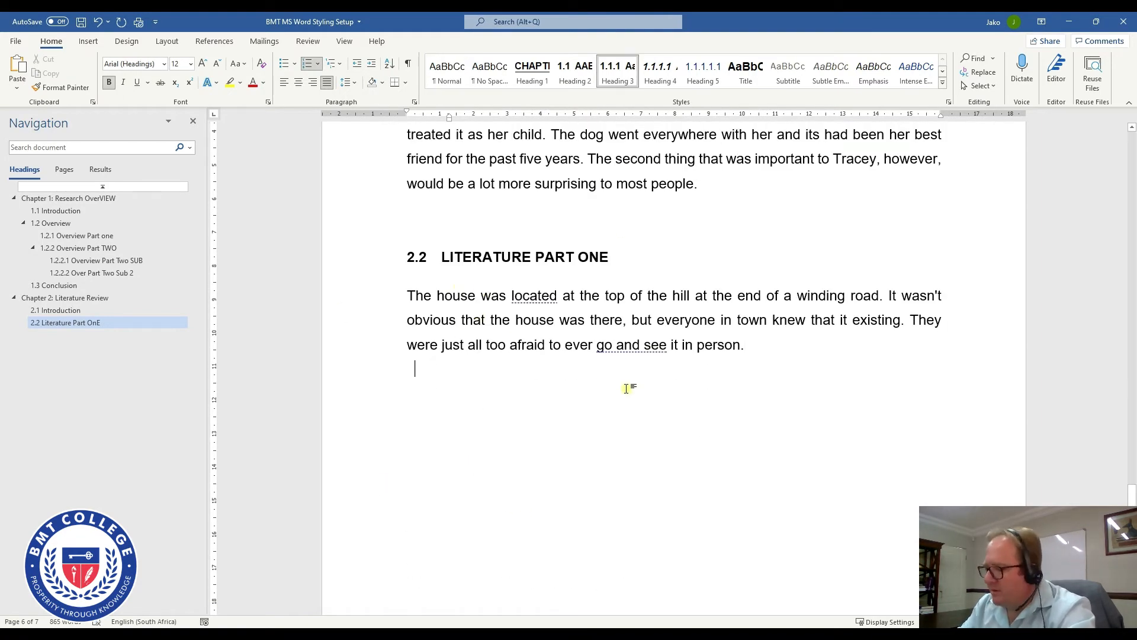
- Add the Heading 3 subsection "Lit PART One SUB 1" and its body paragraph starting "One can cook on and with an open fire"
key("ctrl+alt+3")
type("Lit PART One SUB 1")
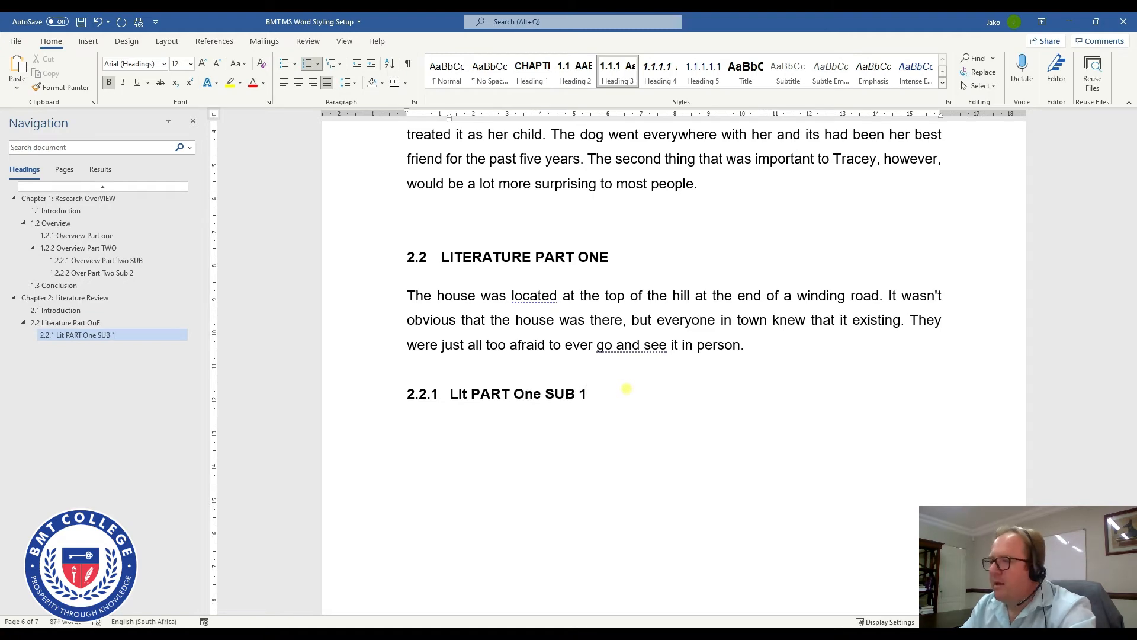
key("Return")
type("One can cook on and with an open fire. These are some of the ways to cook with fire outside. Cooking meat using a spit is a great way to evenly cook meat. In order to keep meat from burning, it's best to slowly rotate it. Hot stones can be used to toast bread. Coals are hot and can bring things to a boil quickly. If one is very adventurous, one can make a hole in the ground, fill it with coals and place foil-covered meat, veggies, and potatoes into the coals, and cover all of it with dirt. In a short period of time, the food will be baked. Campfire cooking can be done in many ways.")
scroll(570, 465, "down", 5)
- Add the Heading 3 subsection "LIT Part One Sub 2" and its body paragraph starting "At that moment, she realized"
key("Return")
scroll(881, 394, "up", 2)
left_click(615, 69)
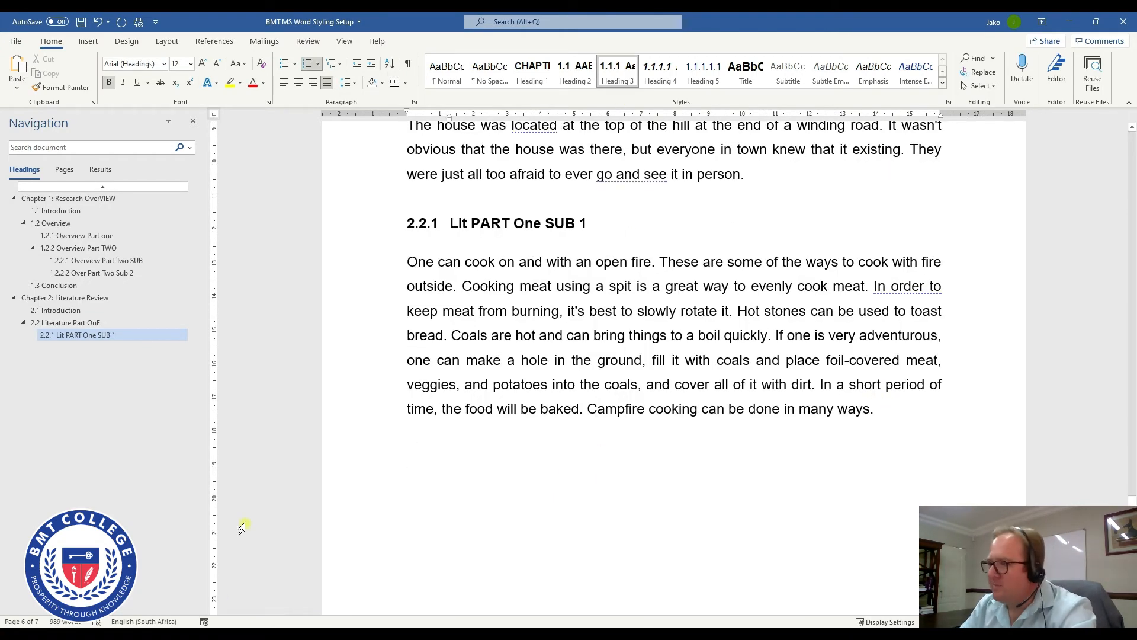
type("LIT Part One Sub 2")
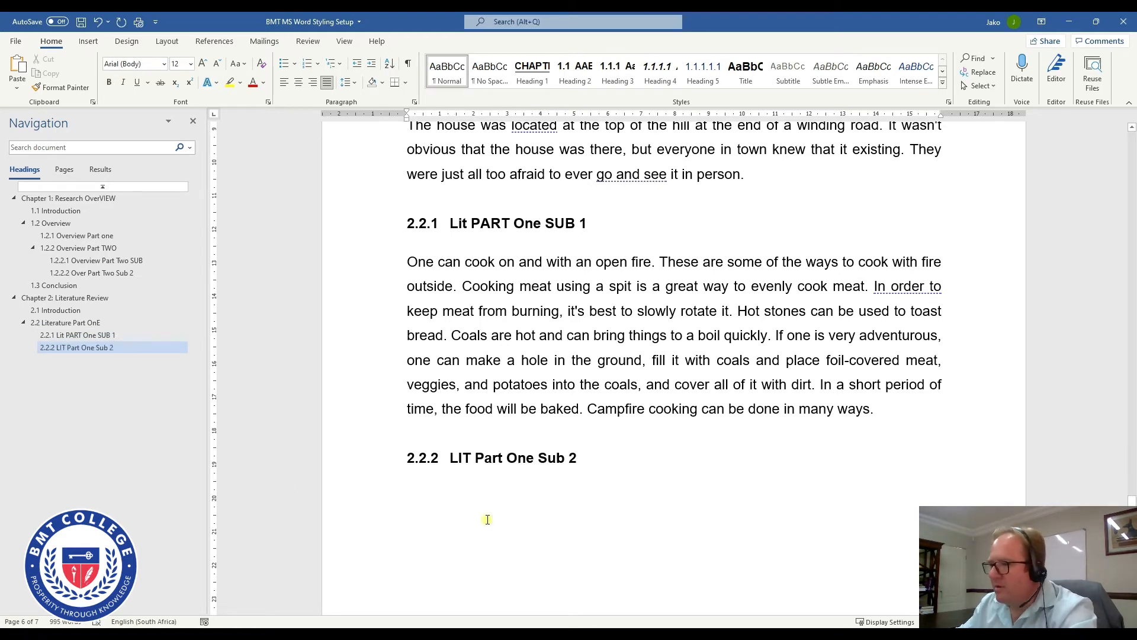
key("Return")
type("At that moment, she realized that she had created her current life. It wasn't the life she wanted, but she took responsibility for how it currently stood. Something clicked and she saw that every choice she made to this point in her life had led to where her life stood at this very moment even if she knew this wasn't where she wanted to be. She determined to choose to change it.")
- Add the Heading 4 subsection "Lit Part One Sub 2 Sub 1" and its paragraph starting "Welcome to my world", with no empty line between them
left_click(661, 74)
type("Lit Part One Sub 2 S")
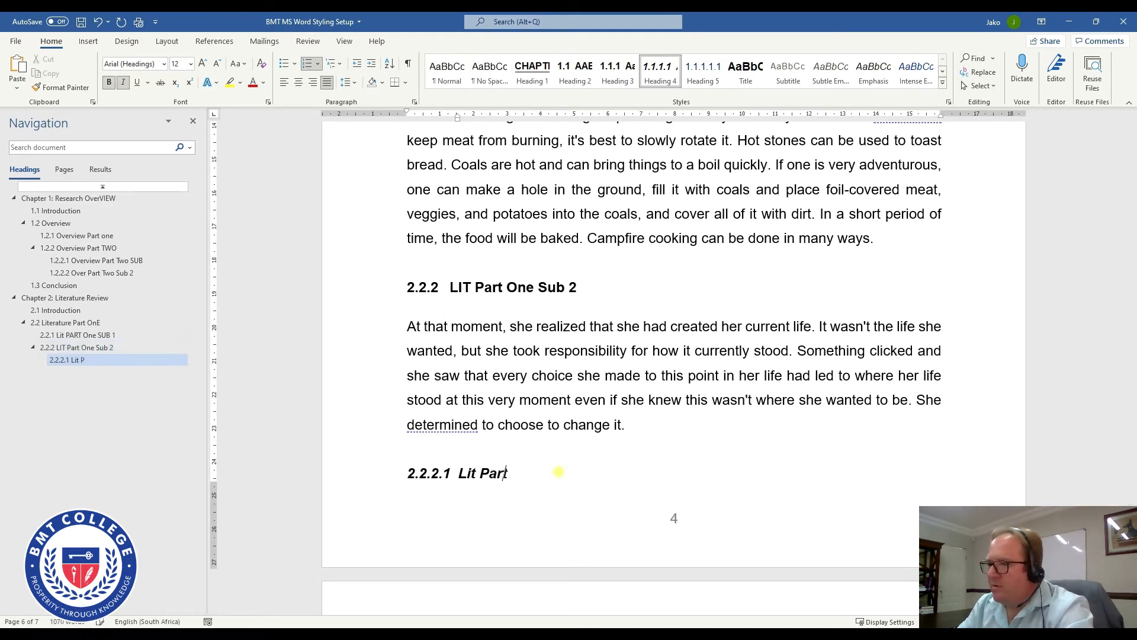
scroll(673, 381, "down", 3)
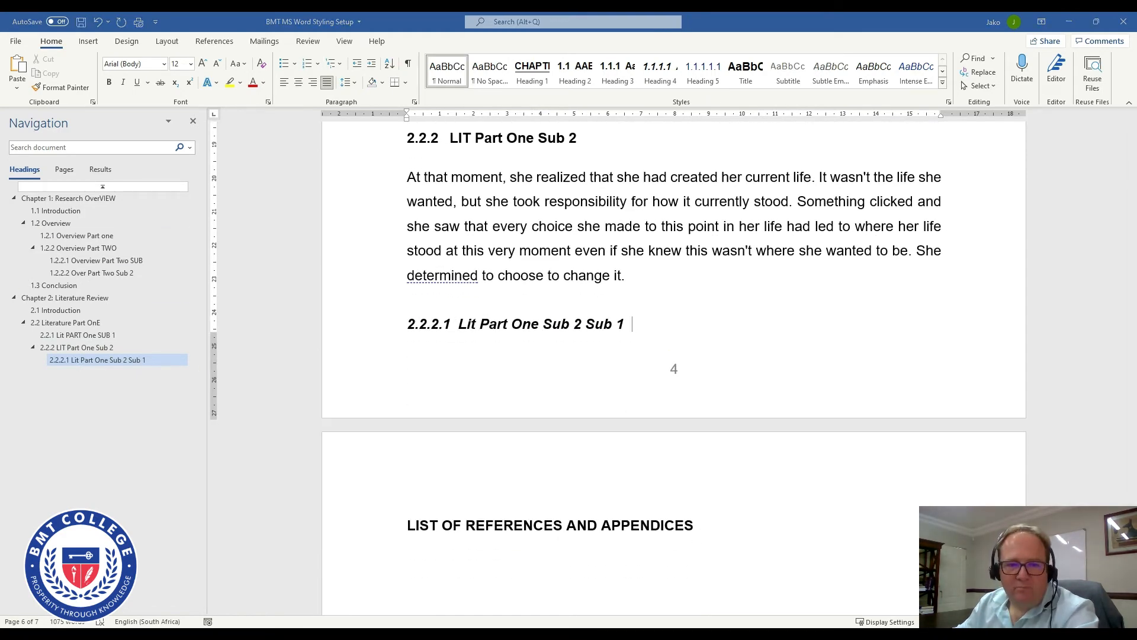
left_click(649, 337)
type("Welcome to my world. in ways that you never thought possible. That are if you are able to survive.")
scroll(650, 338, "down", 2)
left_click(499, 476)
key("Delete")
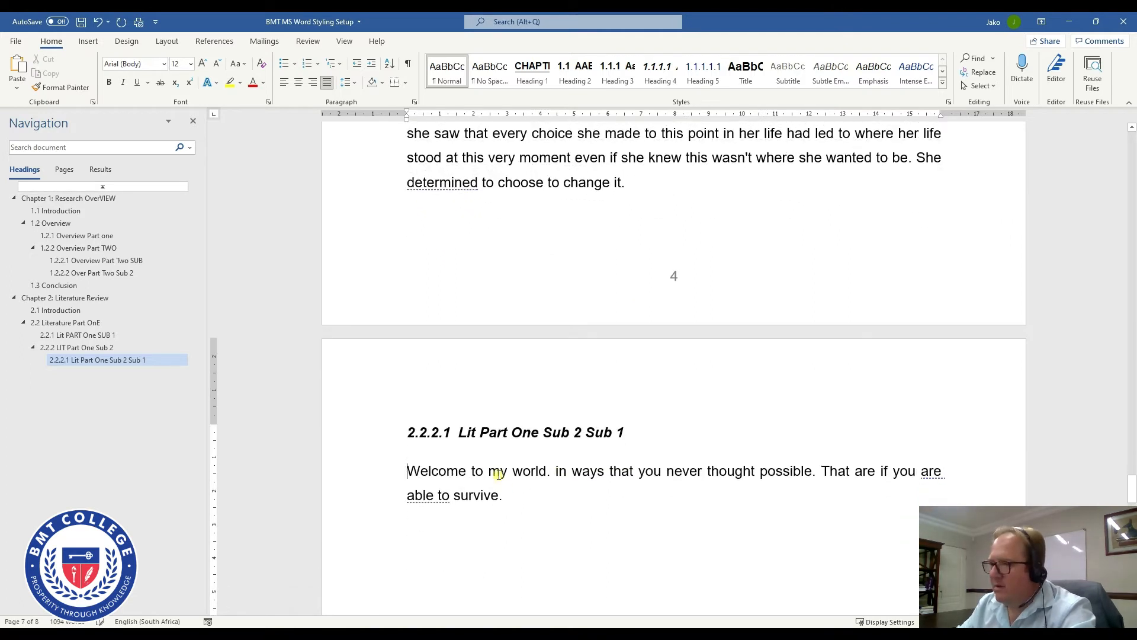
- Add the Heading 4 subsection "Lit Part One SUB 2 Sub 2" and its body paragraph starting "Eating raw fish"
left_click(659, 71)
type("Lit Part")
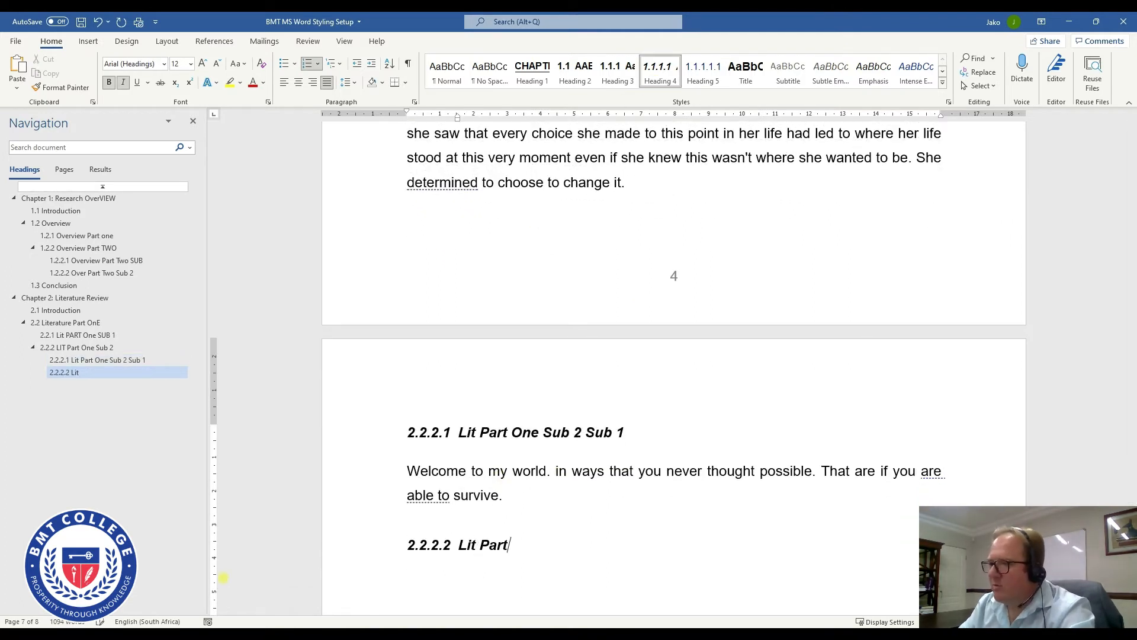
type(" One SUB 2 Sub 2")
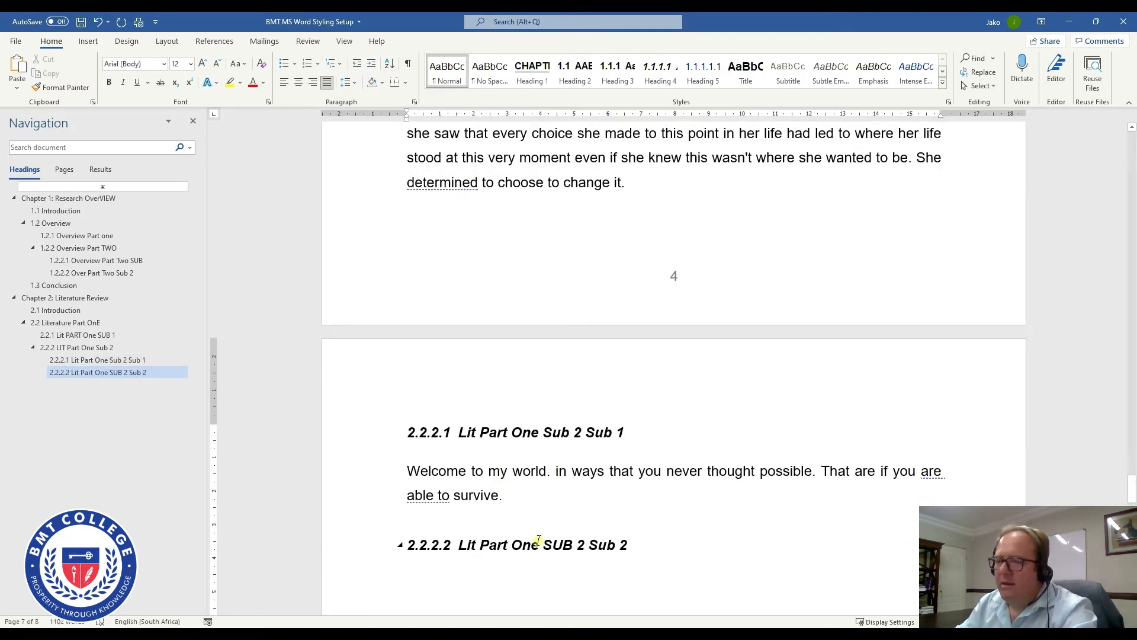
key("Return")
type("Eating raw fish didn't sound like a good idea. \"It's a delicacy in Japan,\" didn't seem to make it any more appetizing. Raw fish are raw fish, delicacy or not.")
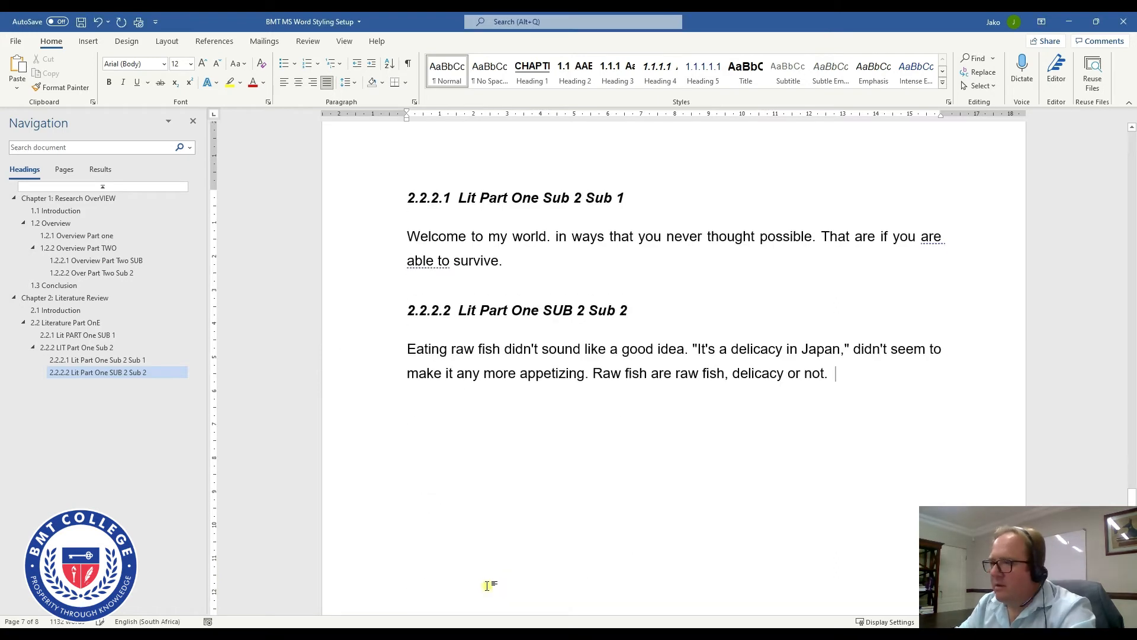
- Add the Heading 3 subsection "Lit Part One Sub 3" and its two body paragraphs about the green river and giving love freely
left_click(618, 71)
type("Lit")
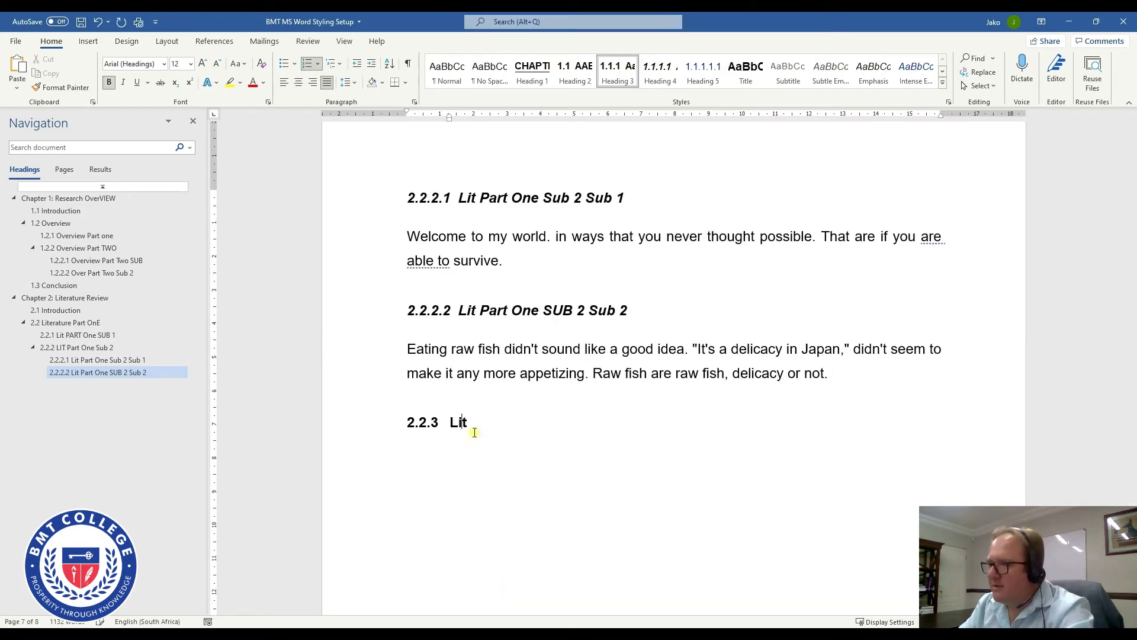
type(" Part One Su")
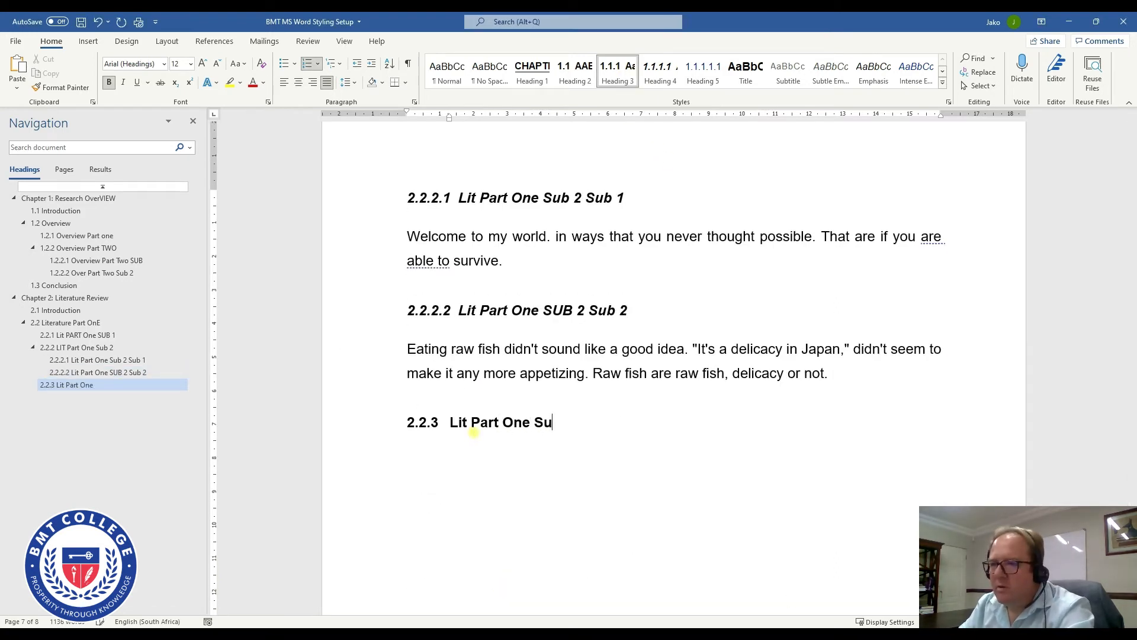
type("b 3")
key("Return")
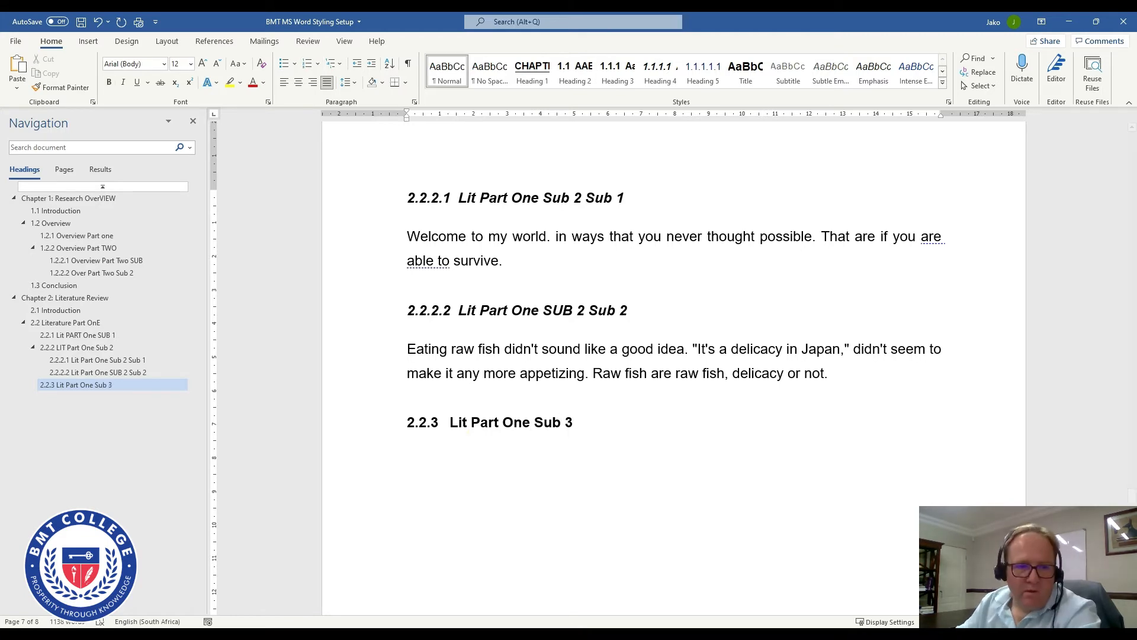
type("They had always called it the green river. It made sense. The river was green. The river likely had a different official name, but to everyone in town, it was and had always been the green river. So it was with great surprise that on this day the green river was a fluorescent pink. This is important to remember. Love isn't like pie. You don't need to divide it among all your friends and loved ones. No matter how much love you give, you can always give more. It doesn't run out, so don't try to holds back giving it as if it may one day run out. Give it freely and as much as you want.")
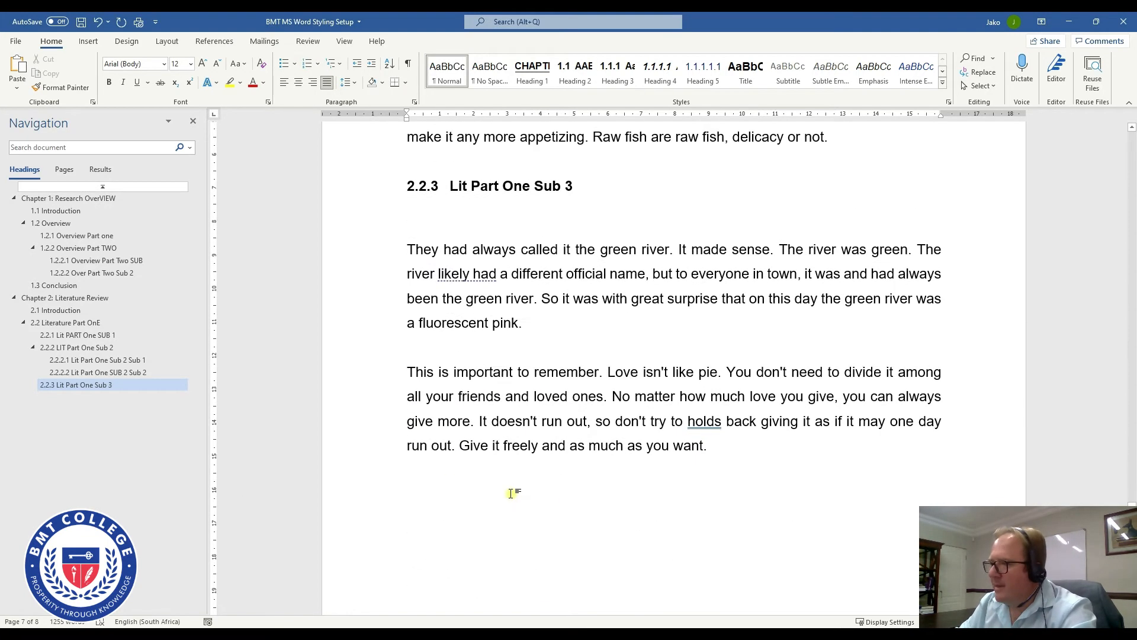
- Add the Heading 2 section "Conclusion" and its body paragraph starting "It all started with the computer" at the end of Chapter 2
key("ctrl+alt+2")
type("Conclusio")
type("N")
key("Return")
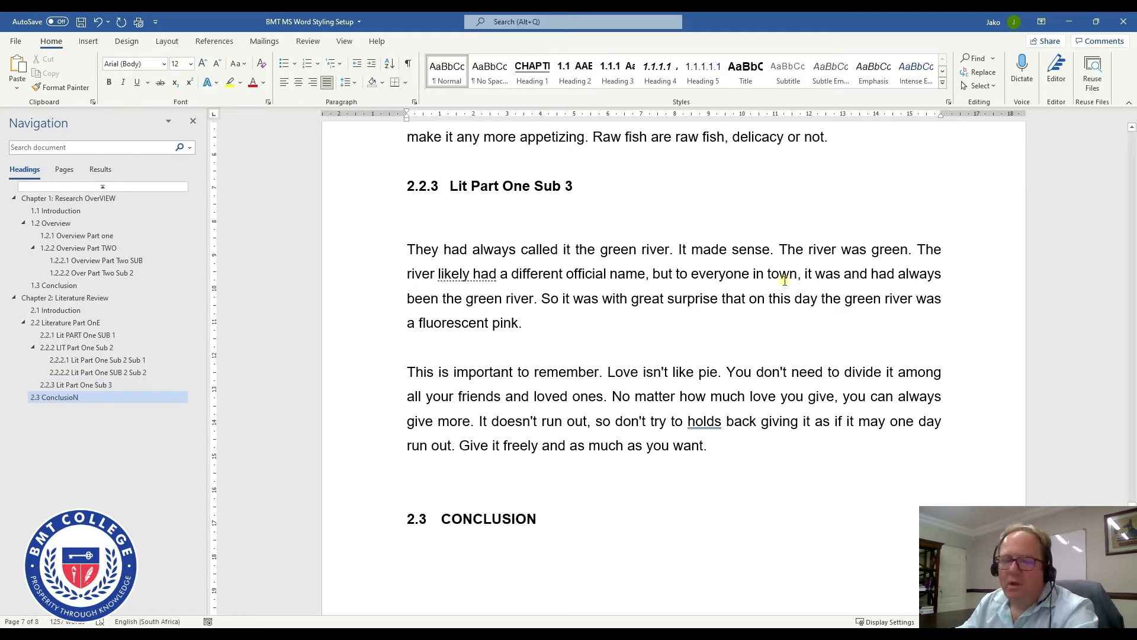
type("It all started with the computer. Had he known what was to follow, he would have never logged on that day. But, the truth was there was no wa to know what was about to happen. So Dave pressed the start button, the computer booted up, the screen came alive, and everything Dave knew to be true no longer was.")
scroll(514, 572, "down", 5)
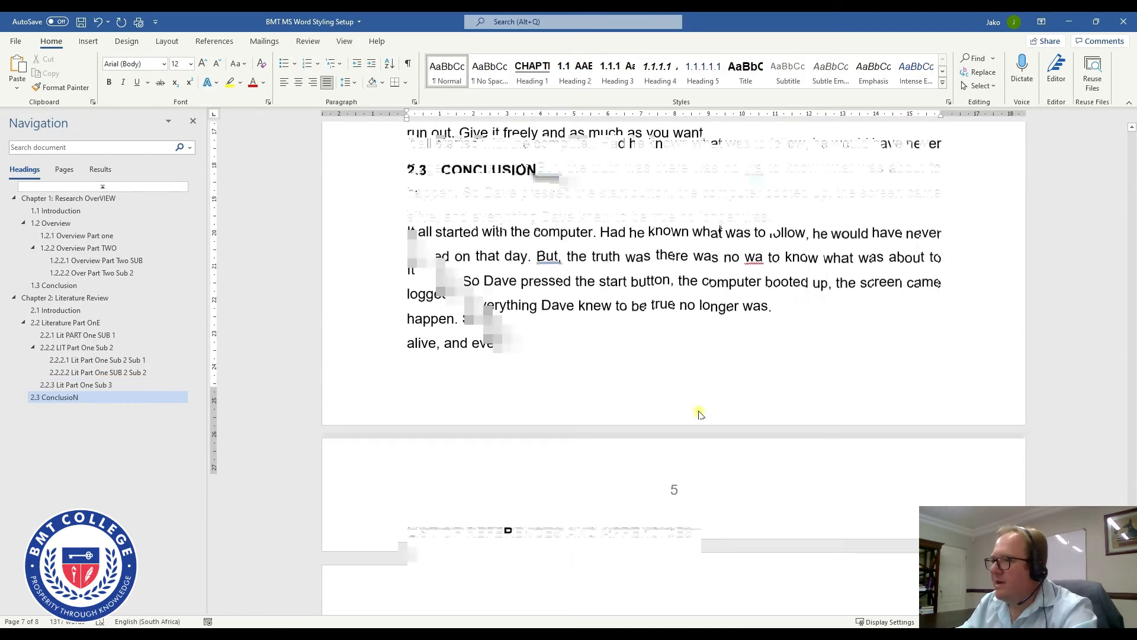
- Review the spacing around the headings from the Chapter 2 conclusion back to the Chapter 1 introduction
scroll(701, 414, "up", 3)
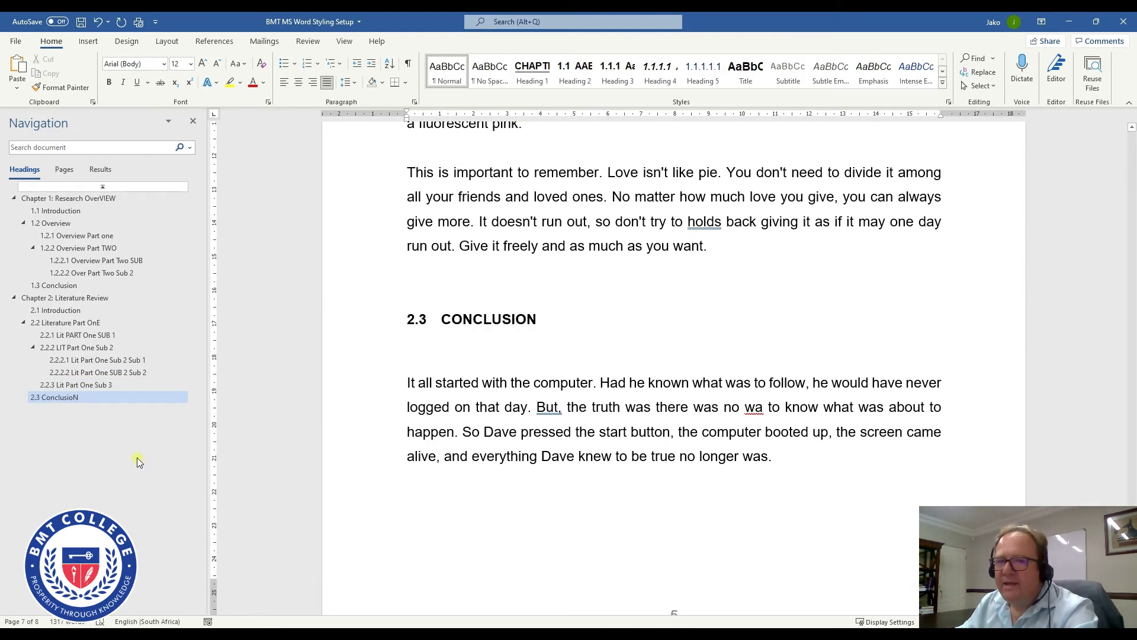
scroll(719, 441, "up", 5)
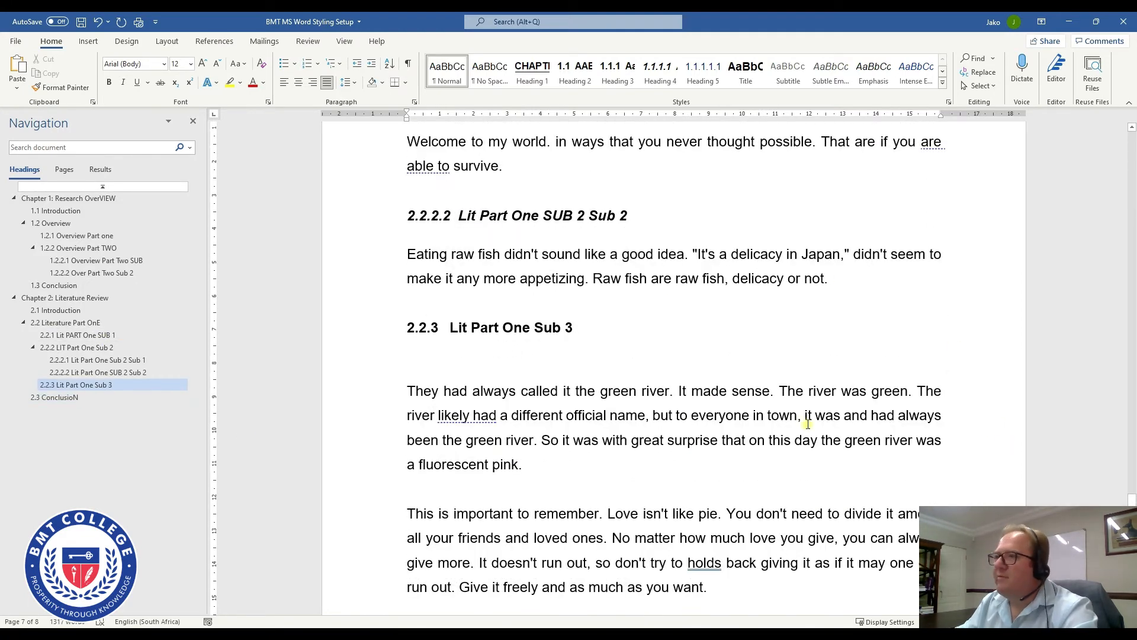
scroll(802, 422, "up", 2)
scroll(803, 422, "up", 6)
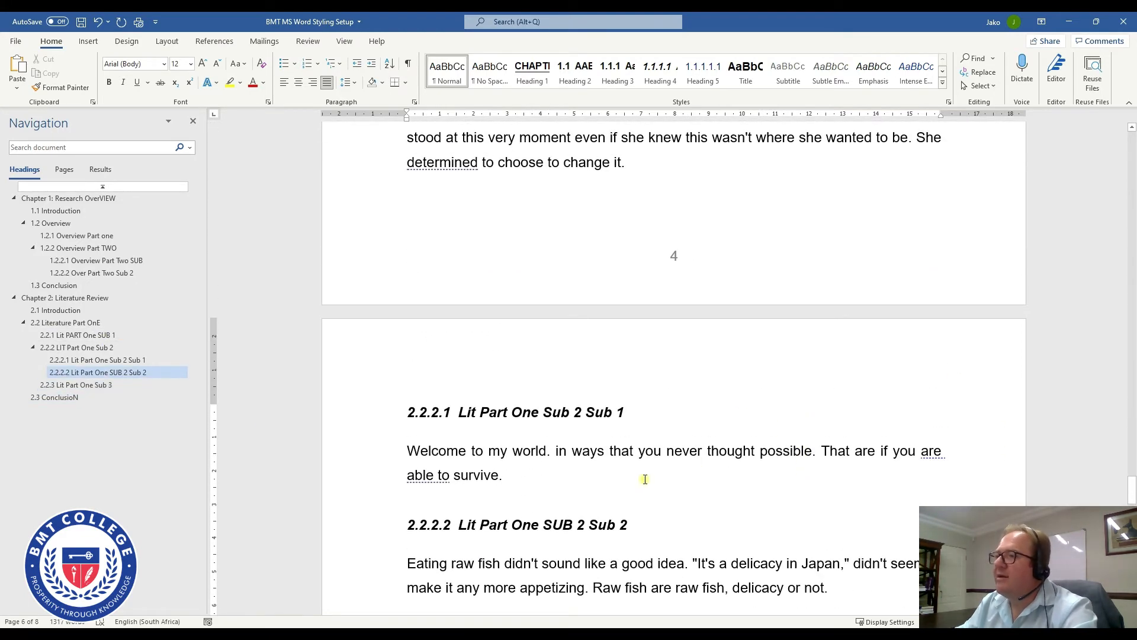
left_click(589, 385)
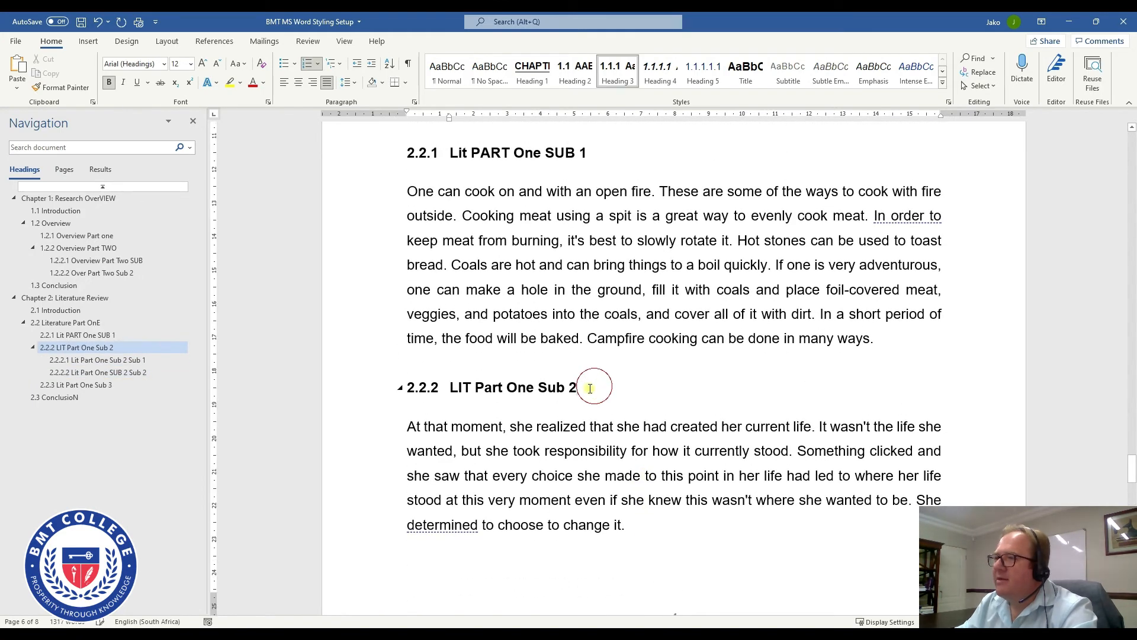
scroll(588, 385, "up", 7)
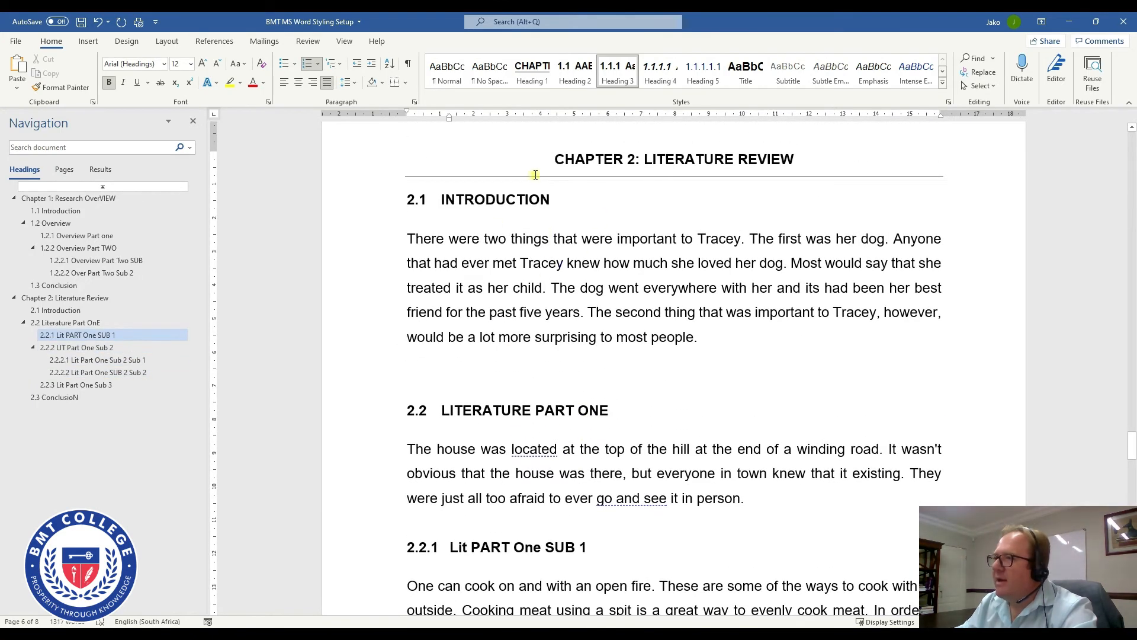
scroll(652, 441, "up", 3)
scroll(599, 290, "up", 10)
scroll(598, 290, "up", 10)
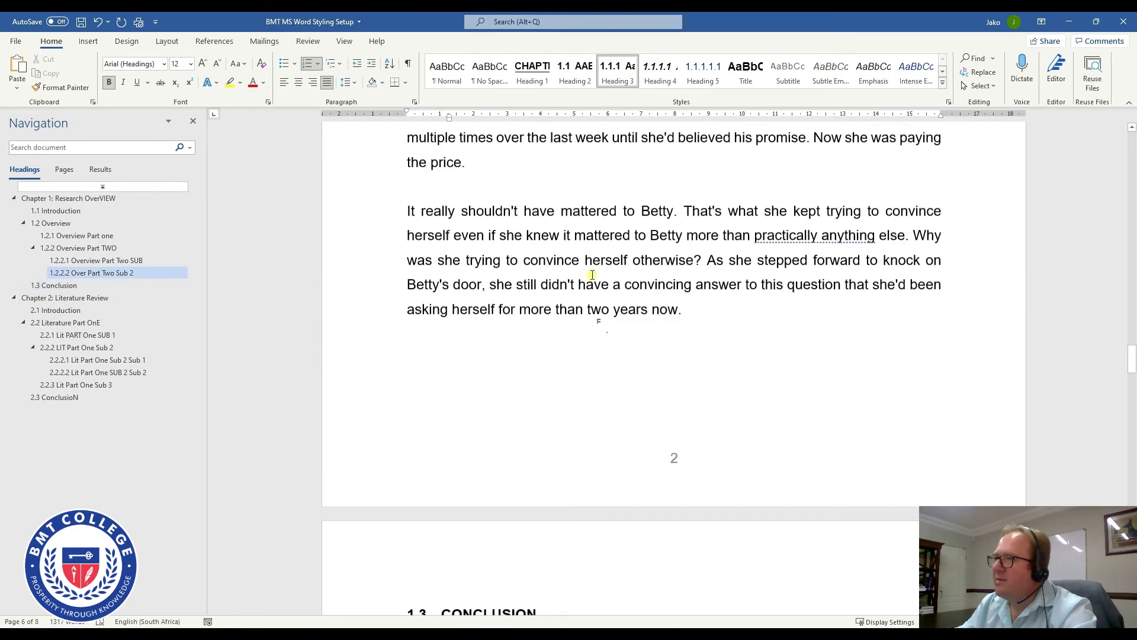
scroll(589, 324, "up", 12)
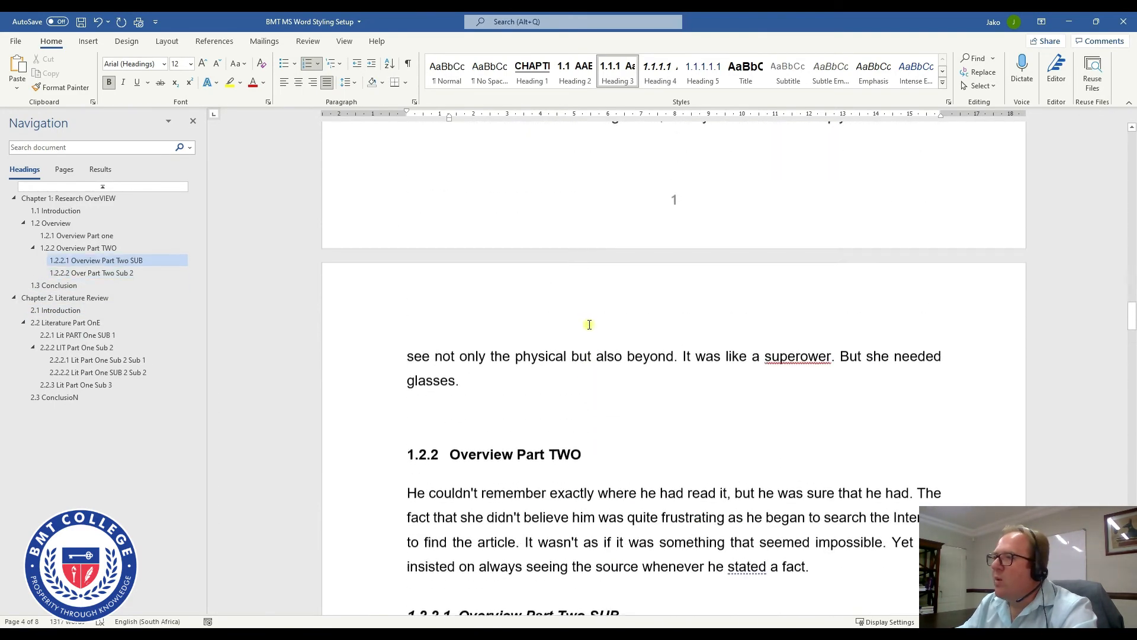
scroll(589, 325, "up", 3)
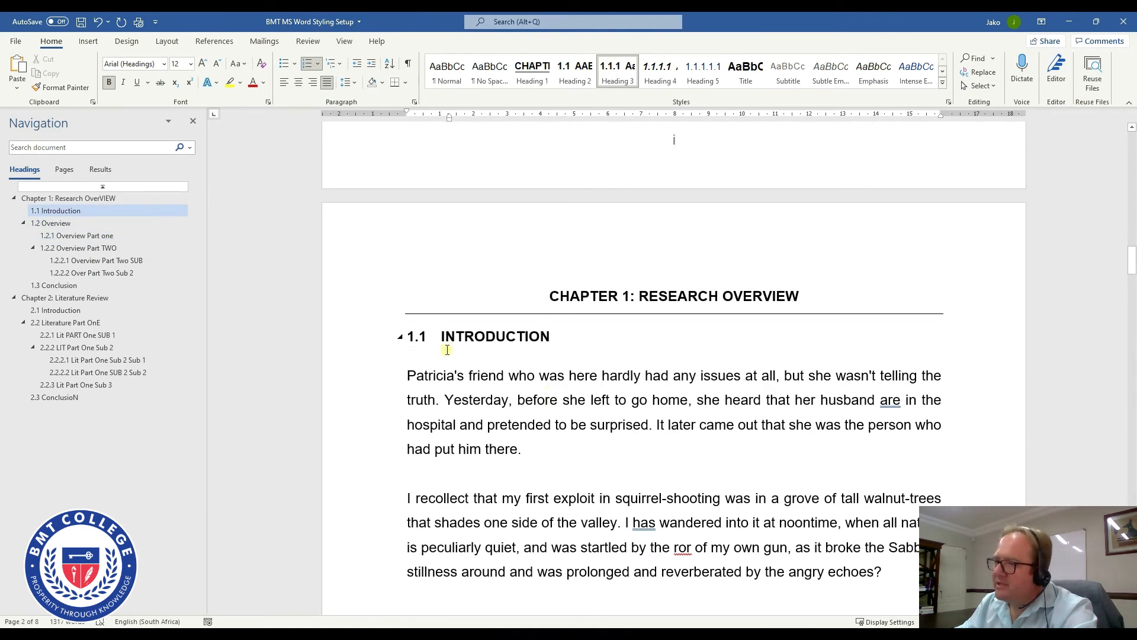
- Delete the extra empty line above heading 1.2 Overview so only one remains
left_click(446, 373)
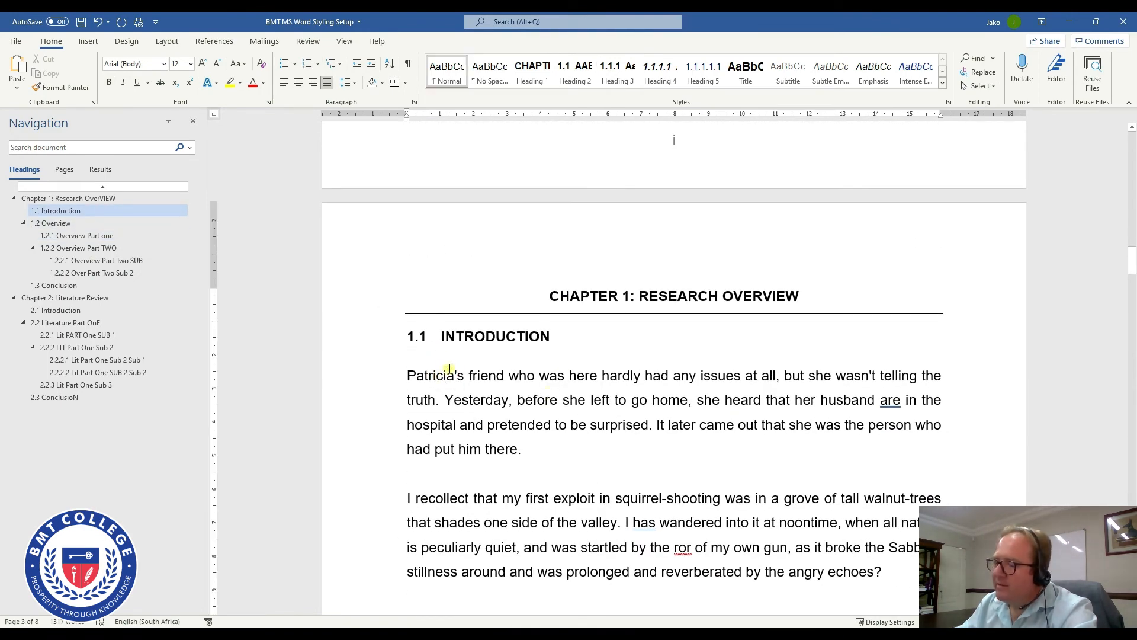
scroll(449, 370, "down", 6)
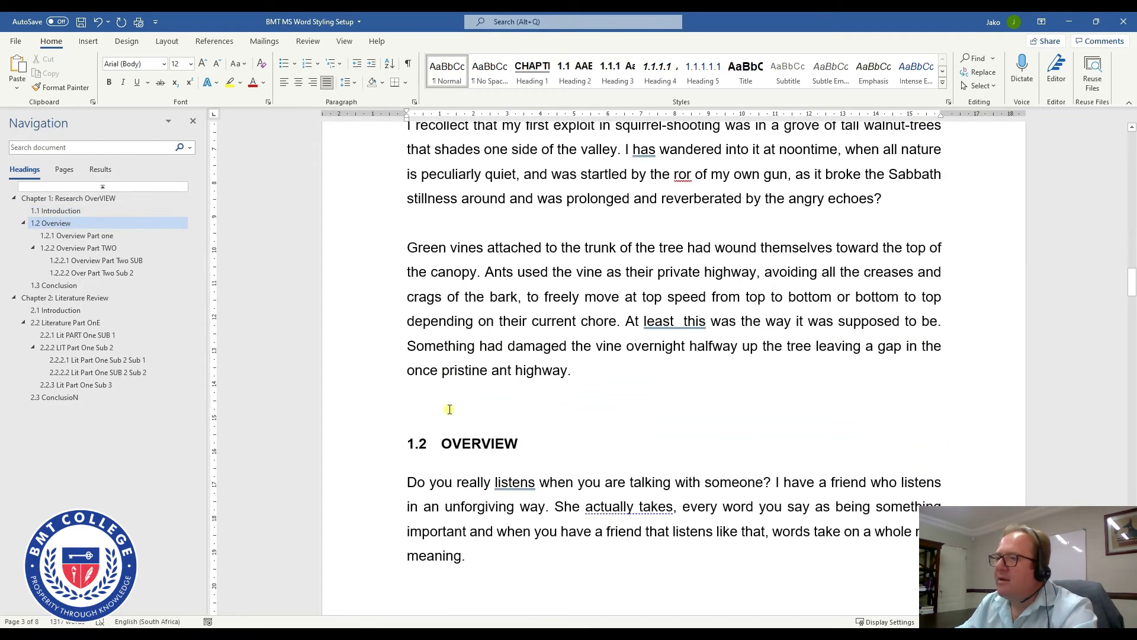
left_click(450, 410)
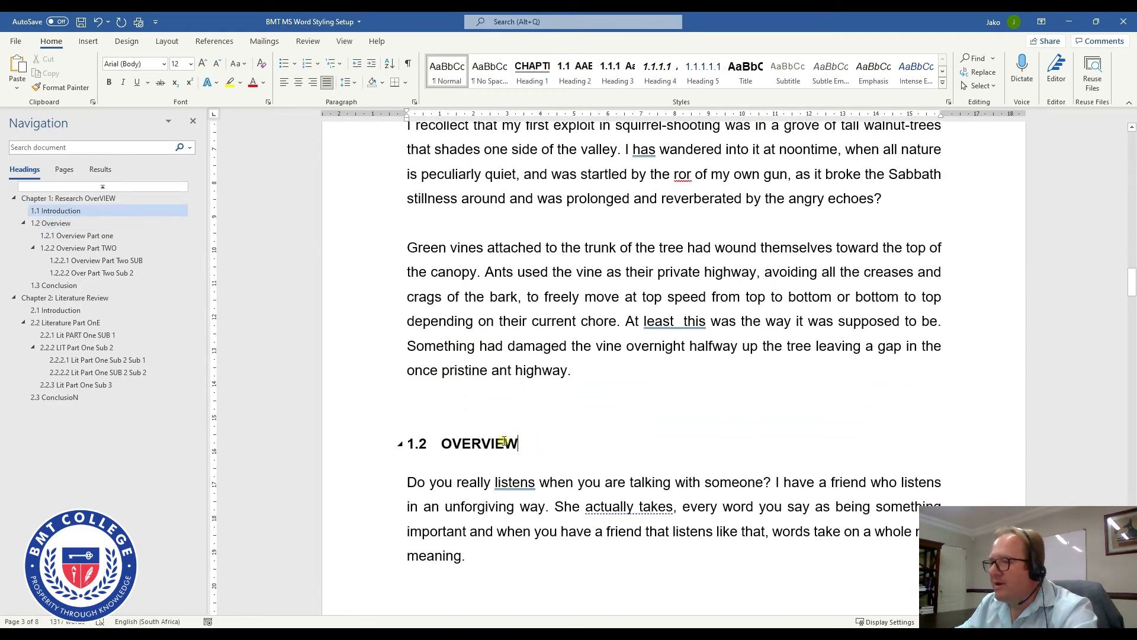
left_click(425, 443)
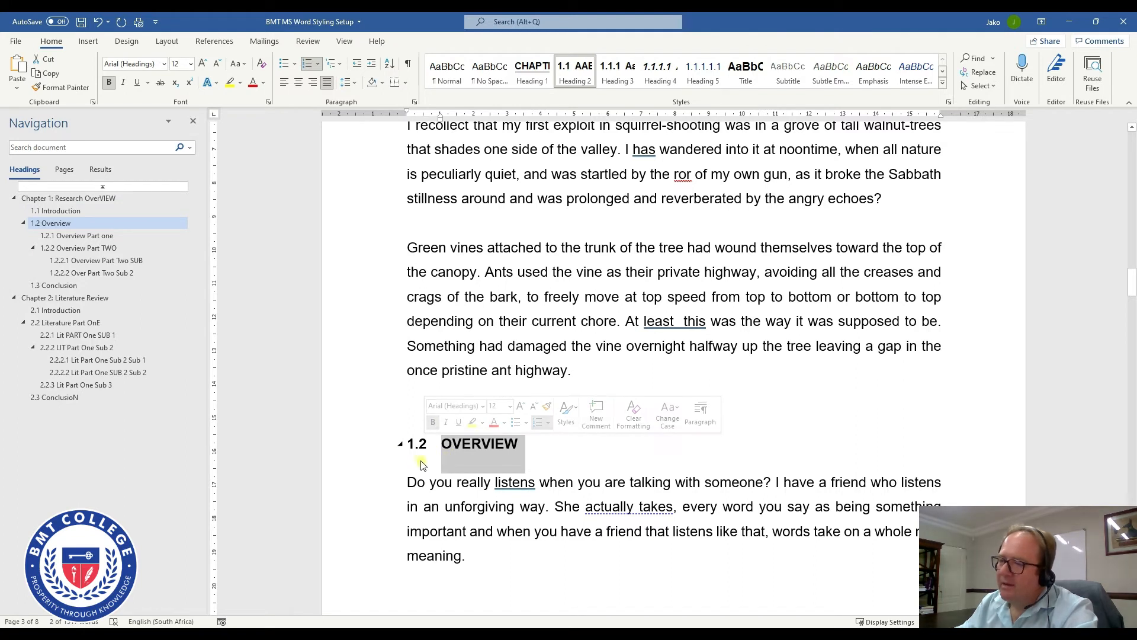
left_click(419, 411)
left_click(424, 394)
key("Delete")
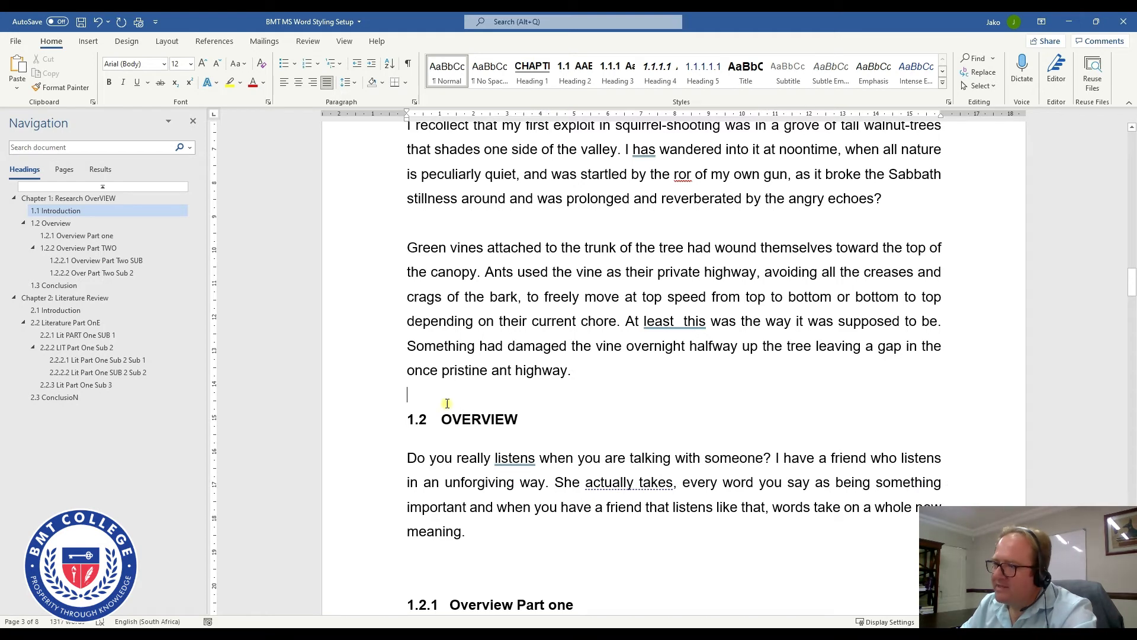
- Show the formatting marks and delete the extra empty paragraph above heading 1.2.1 Overview Part one
key("Down")
key("Down")
key("Down")
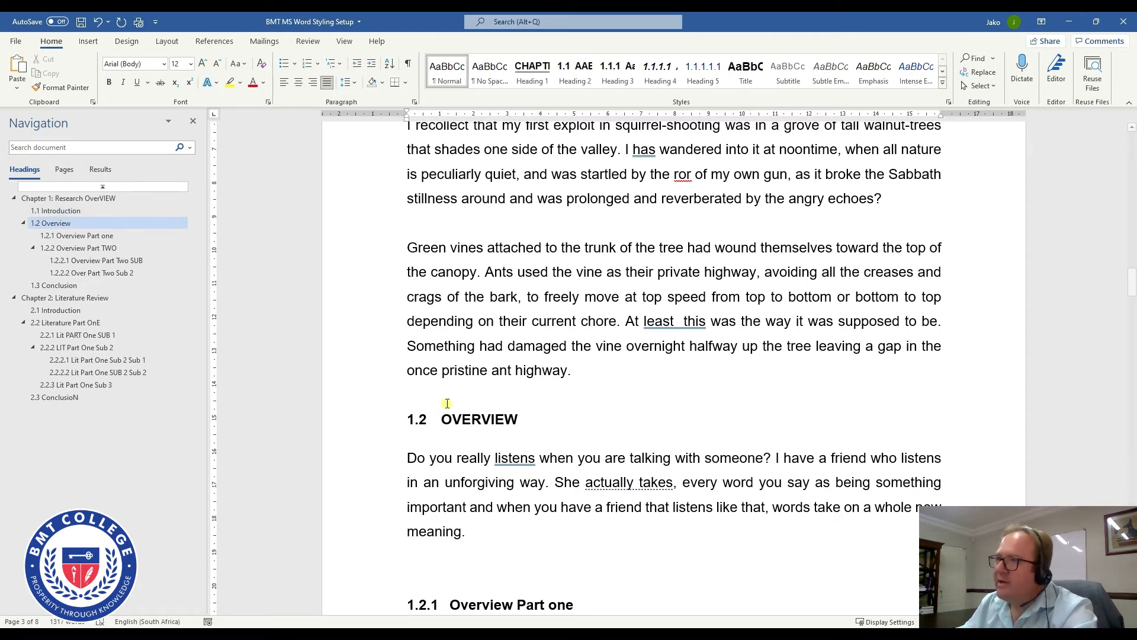
key("ctrl+shift+8")
scroll(505, 569, "down", 3)
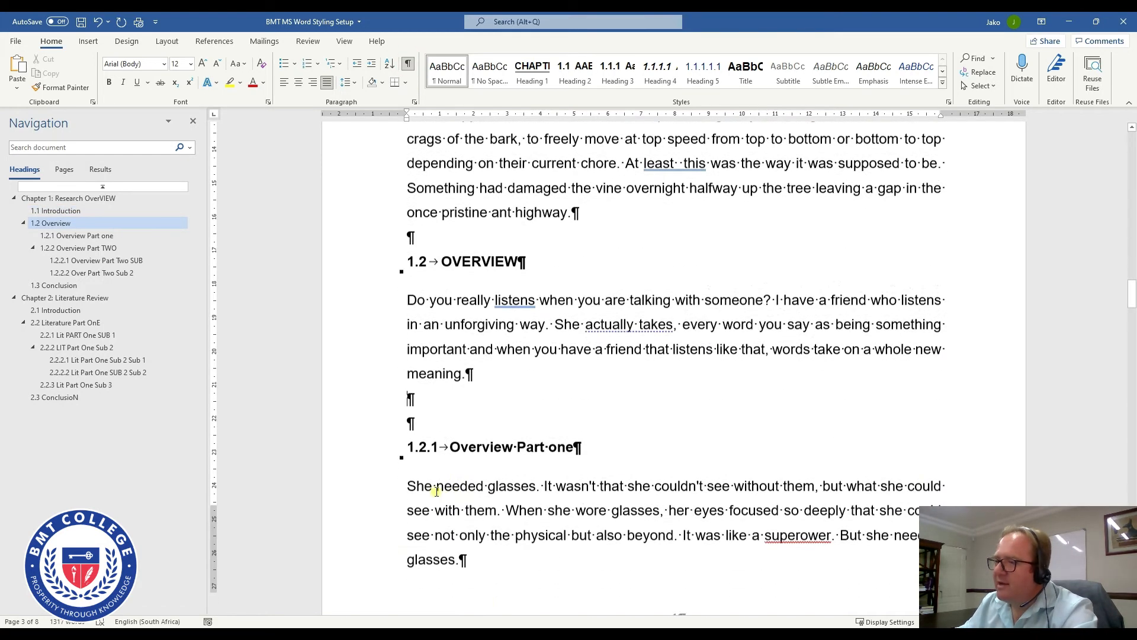
scroll(448, 338, "up", 1)
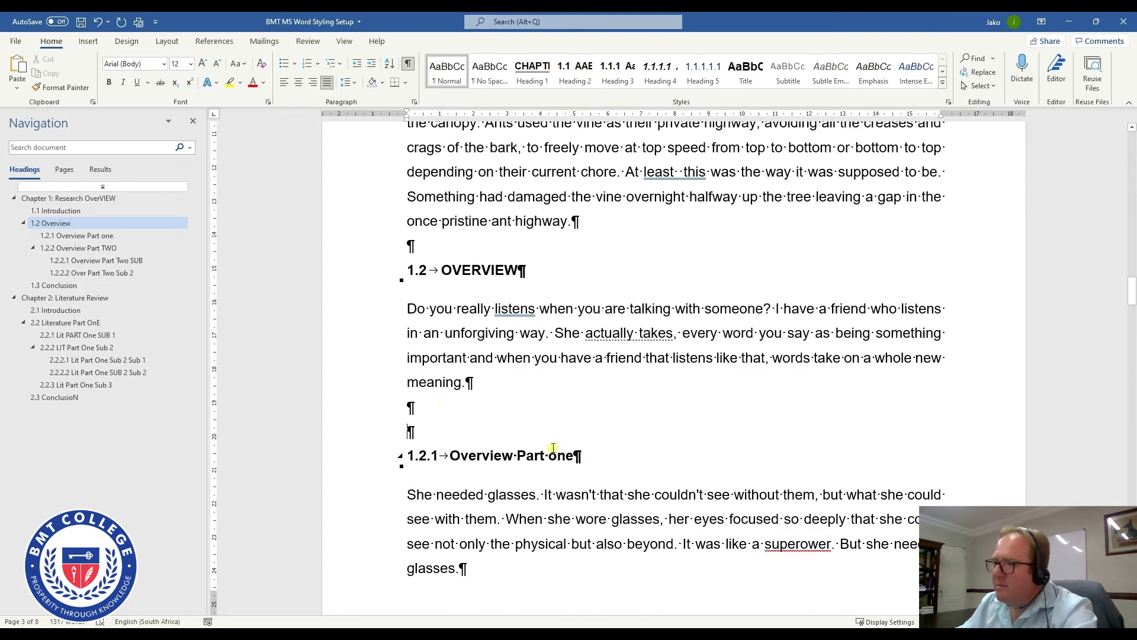
key("Delete")
left_click(483, 432)
- Delete the extra empty paragraph above heading 1.2.2 Overview Part TWO
scroll(483, 432, "down", 7)
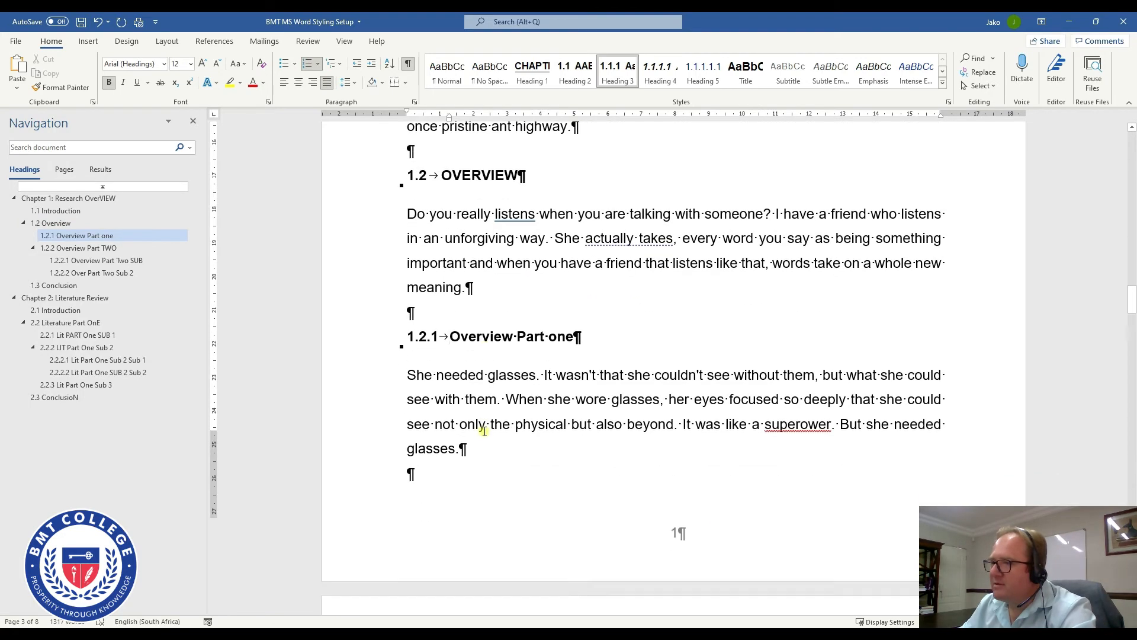
scroll(484, 432, "down", 1)
scroll(471, 382, "up", 5)
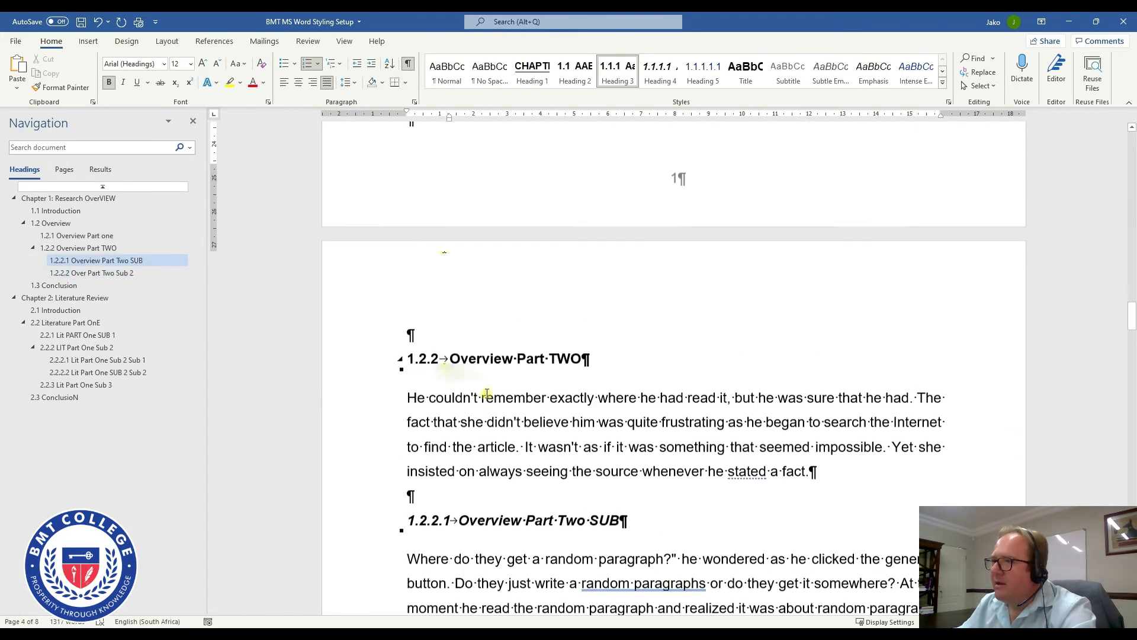
left_click(409, 336)
key("Delete")
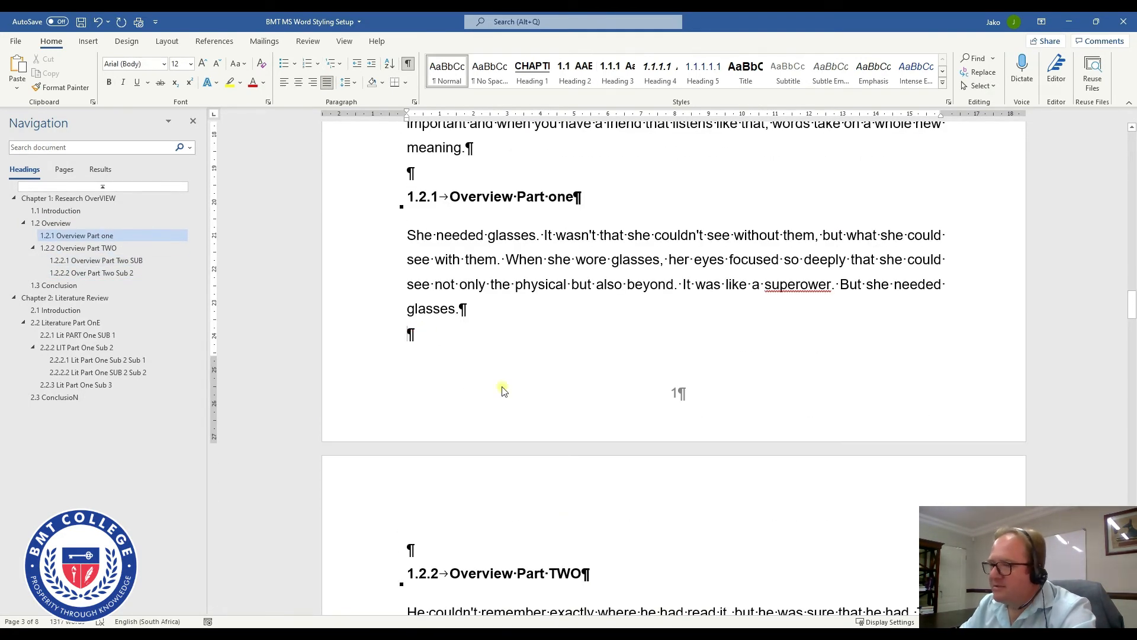
- Check the empty paragraphs above headings 1.2.2.1, 1.2.2.2 and 1.3 and on to the section break ending Chapter 1
scroll(500, 394, "down", 3)
scroll(499, 398, "down", 6)
left_click(407, 377)
left_click(407, 538)
scroll(409, 538, "down", 12)
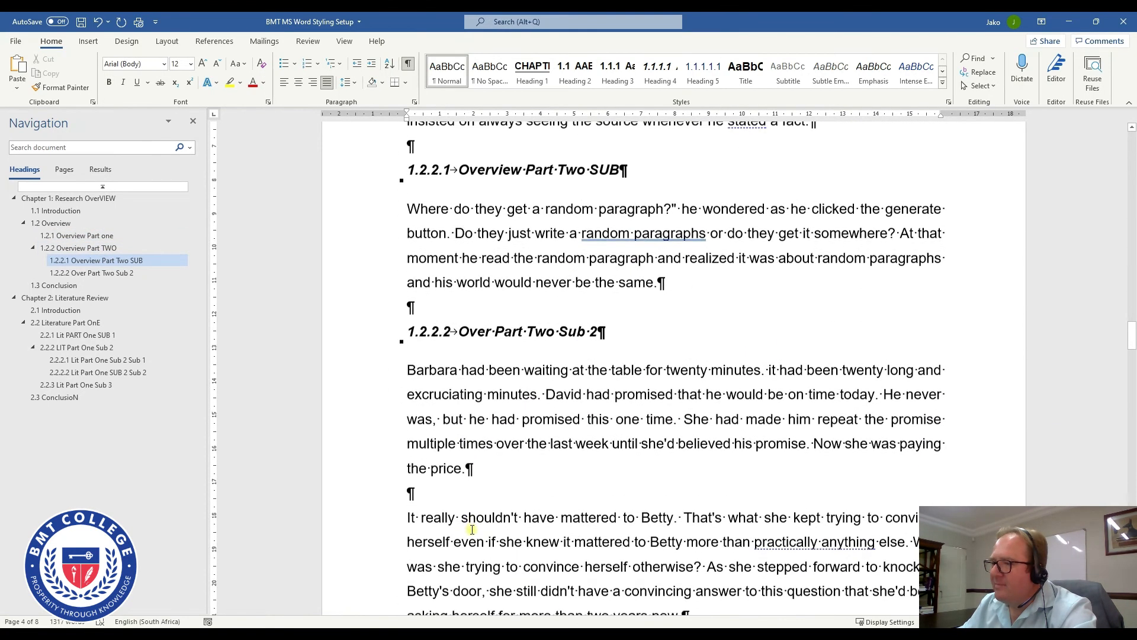
left_click(413, 447)
scroll(416, 452, "down", 13)
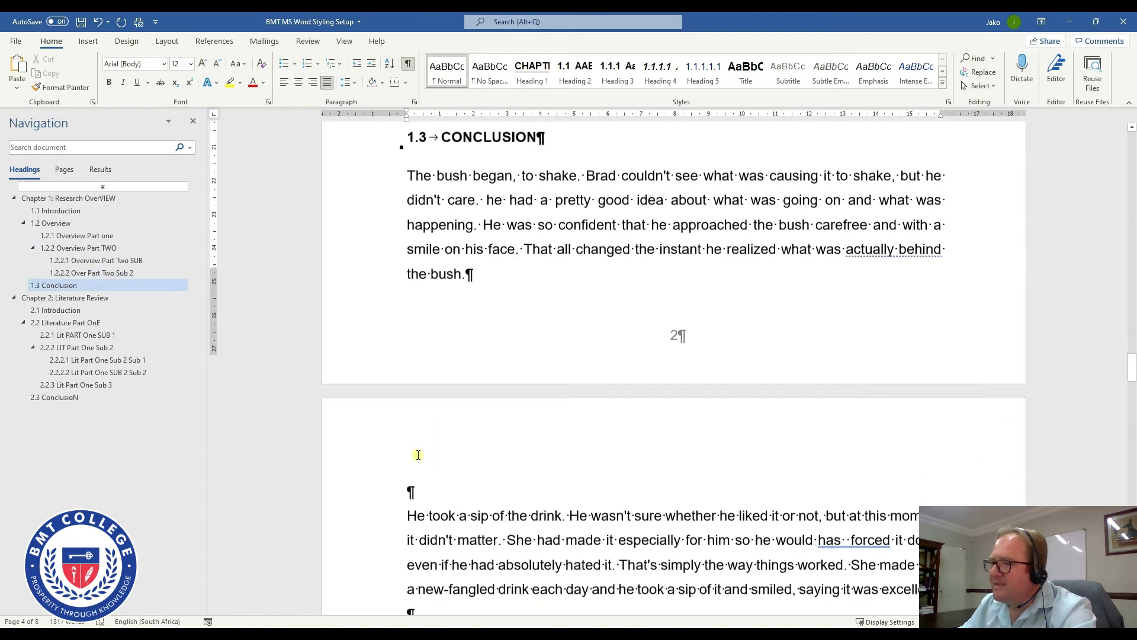
scroll(417, 455, "up", 6)
scroll(418, 455, "down", 20)
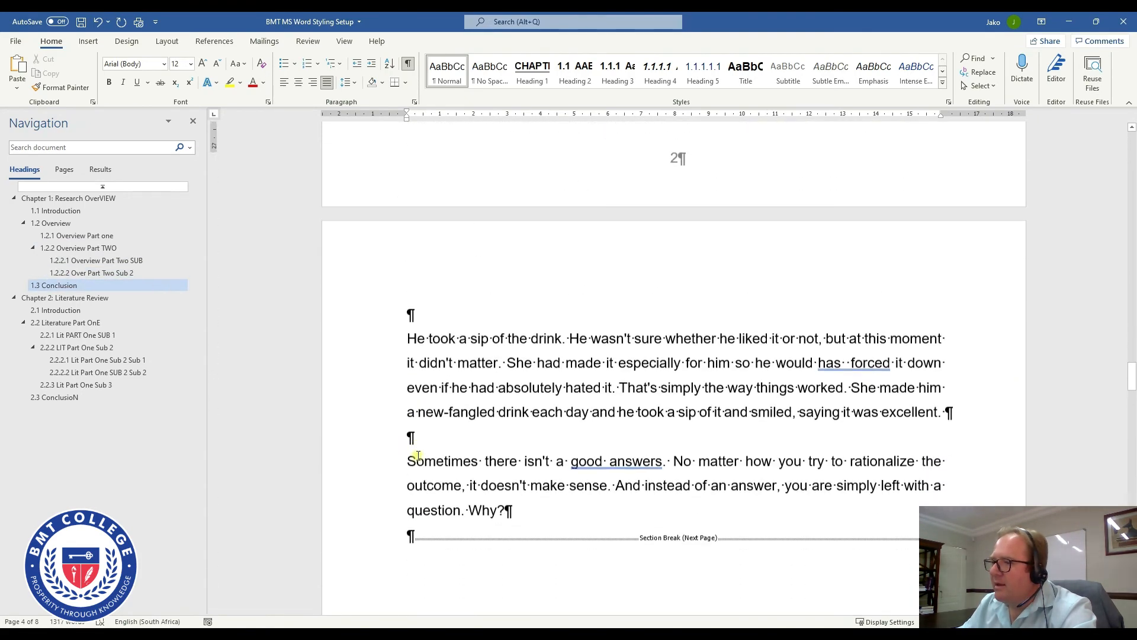
- Delete the extra empty paragraph above heading 2.2 Literature Part One in Chapter 2
scroll(418, 454, "down", 7)
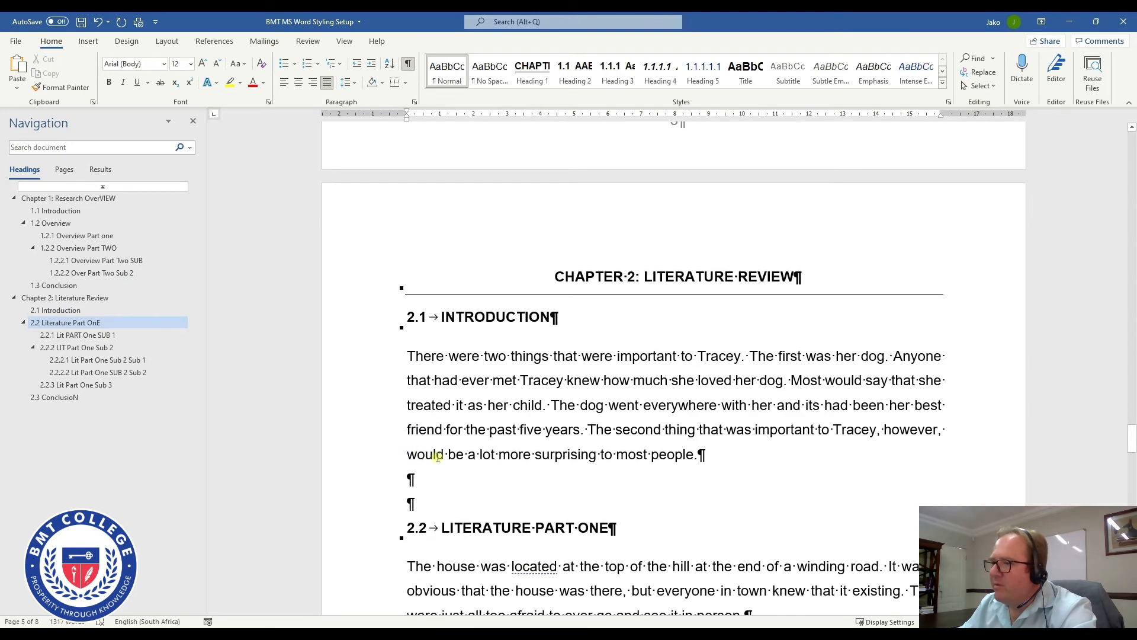
left_click(409, 479)
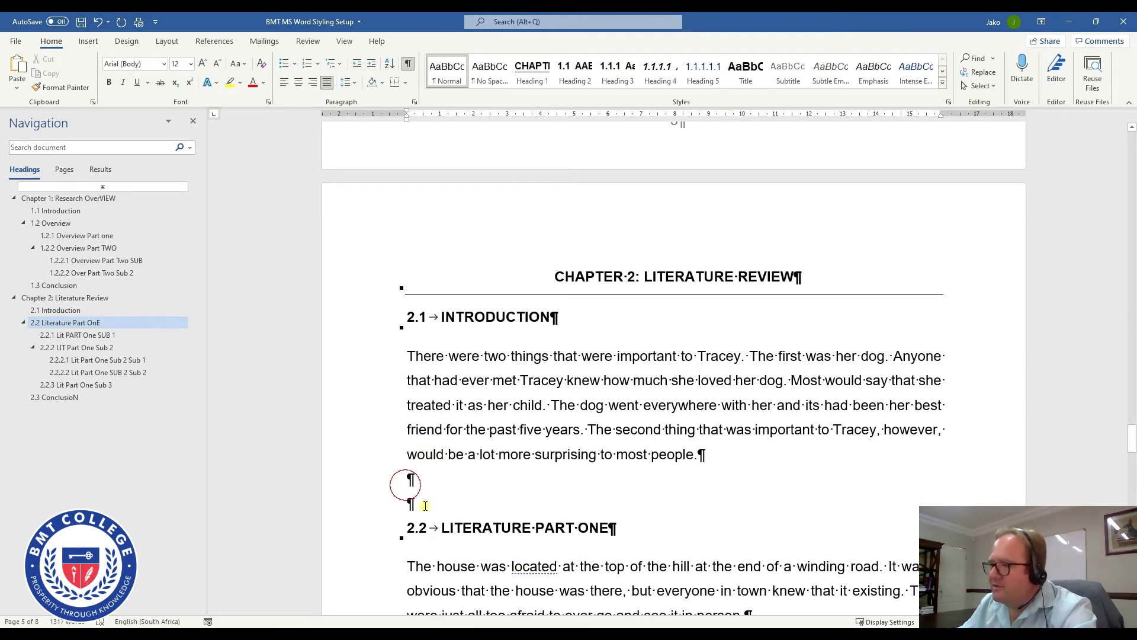
key("Delete")
- Delete the empty paragraph between heading 2.2.3 Lit Part One Sub 3 and its body text
scroll(448, 506, "down", 9)
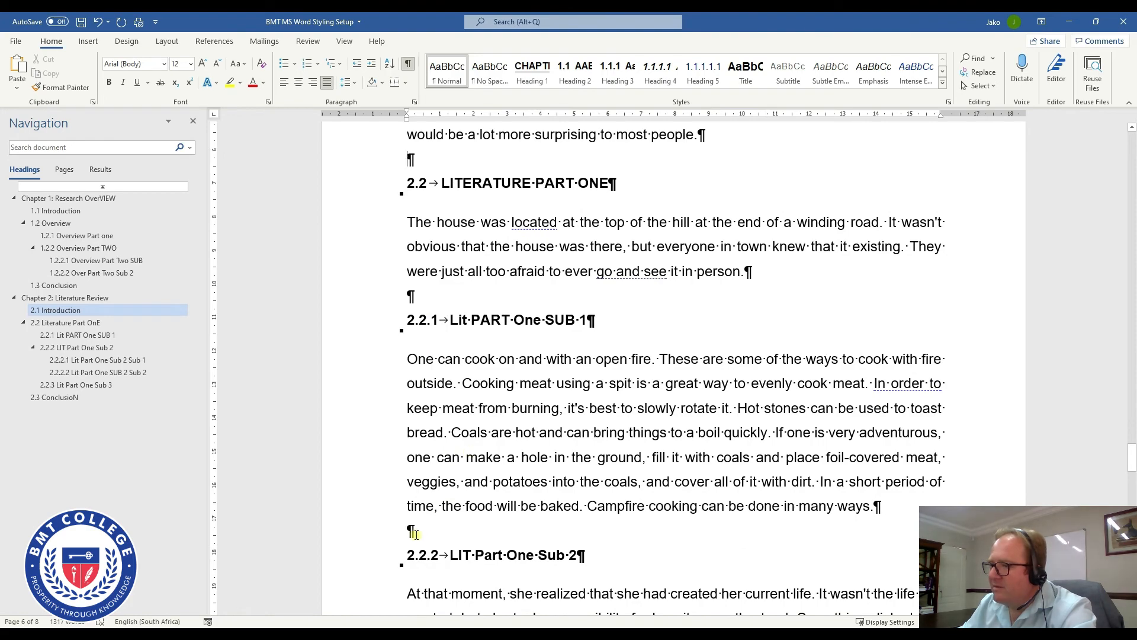
scroll(419, 525, "down", 20)
scroll(448, 521, "up", 4)
scroll(439, 468, "down", 6)
left_click(427, 350)
key("Delete")
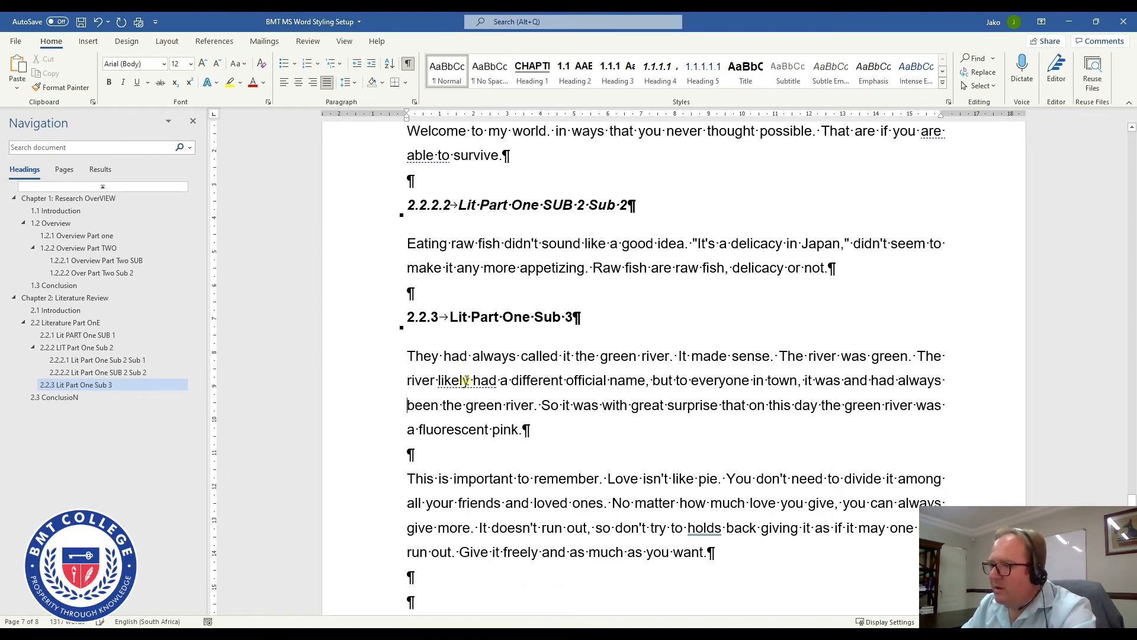
- Delete the extra empty paragraph above heading 2.3 Conclusion and the one between that heading and its body text
scroll(466, 380, "down", 4)
left_click(398, 425)
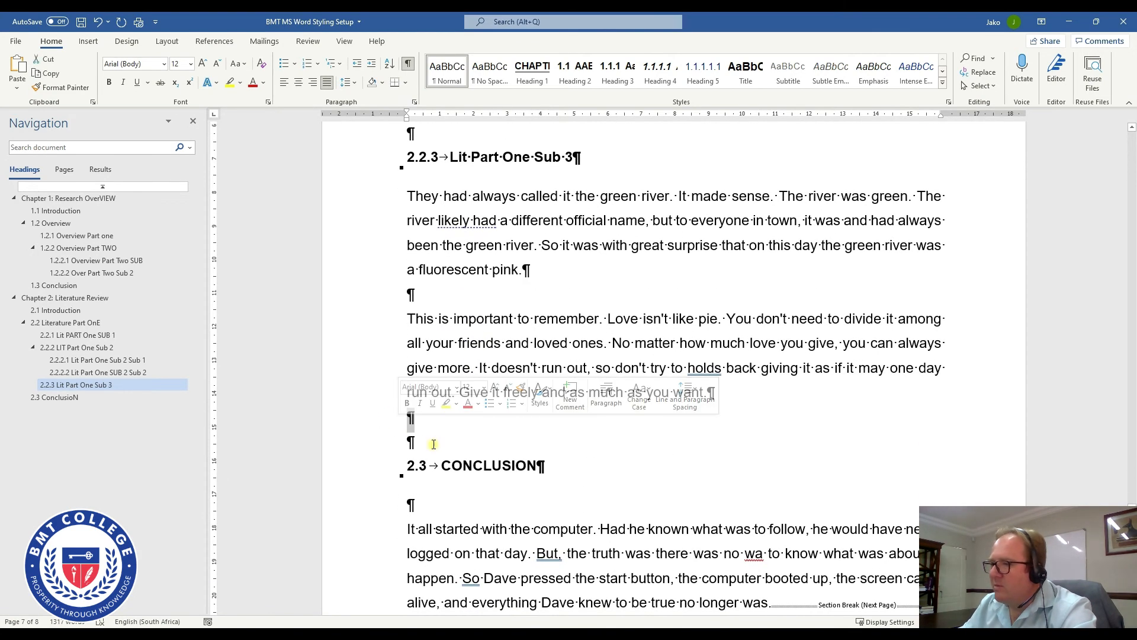
key("Delete")
scroll(427, 313, "down", 4)
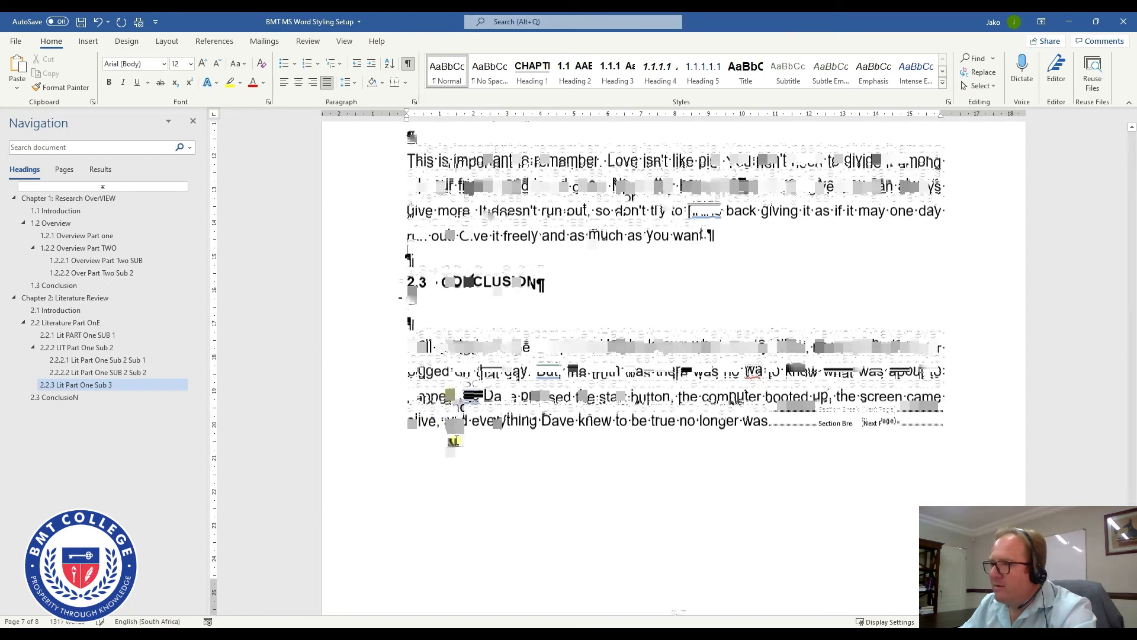
left_click(392, 306)
left_click(424, 313)
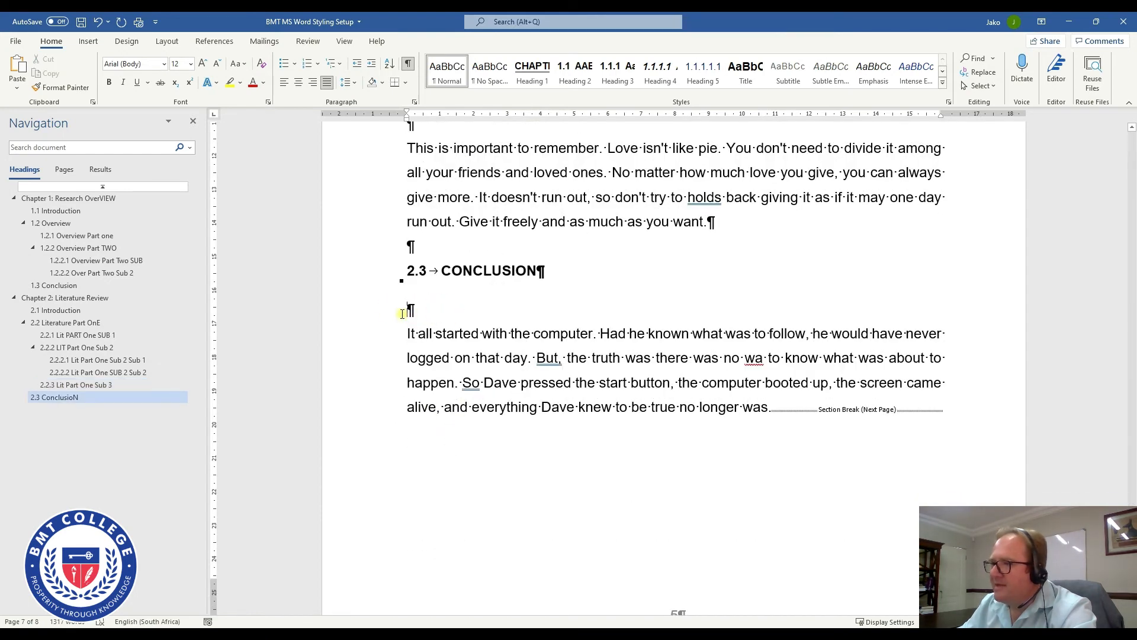
key("Delete")
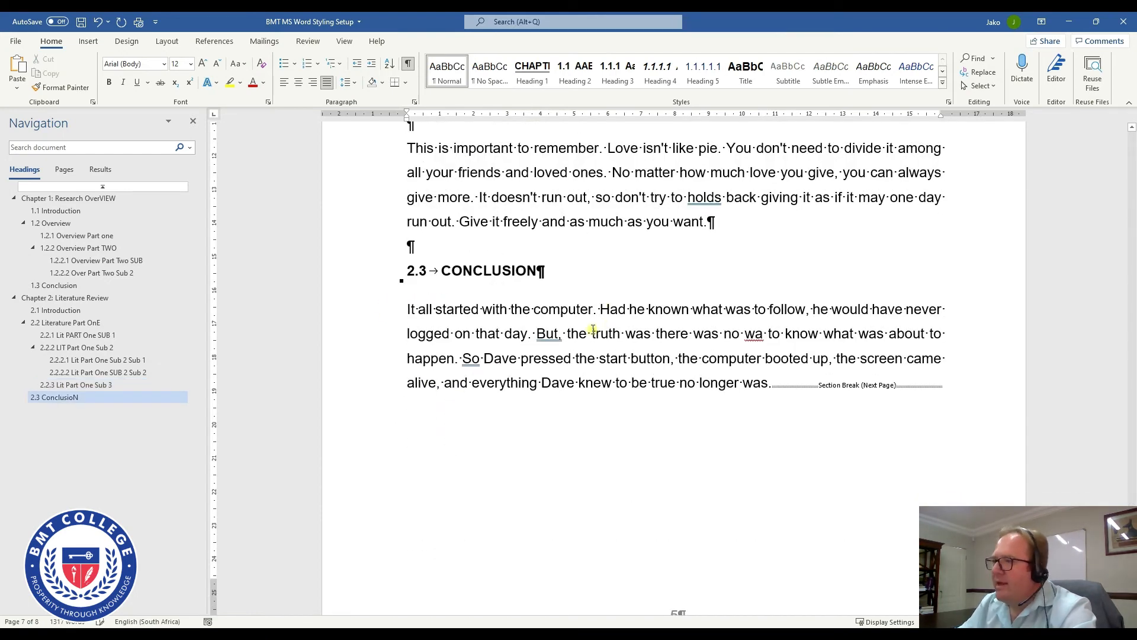
- Hide the formatting marks after checking the end of Chapter 2
scroll(592, 330, "down", 10)
scroll(592, 329, "up", 11)
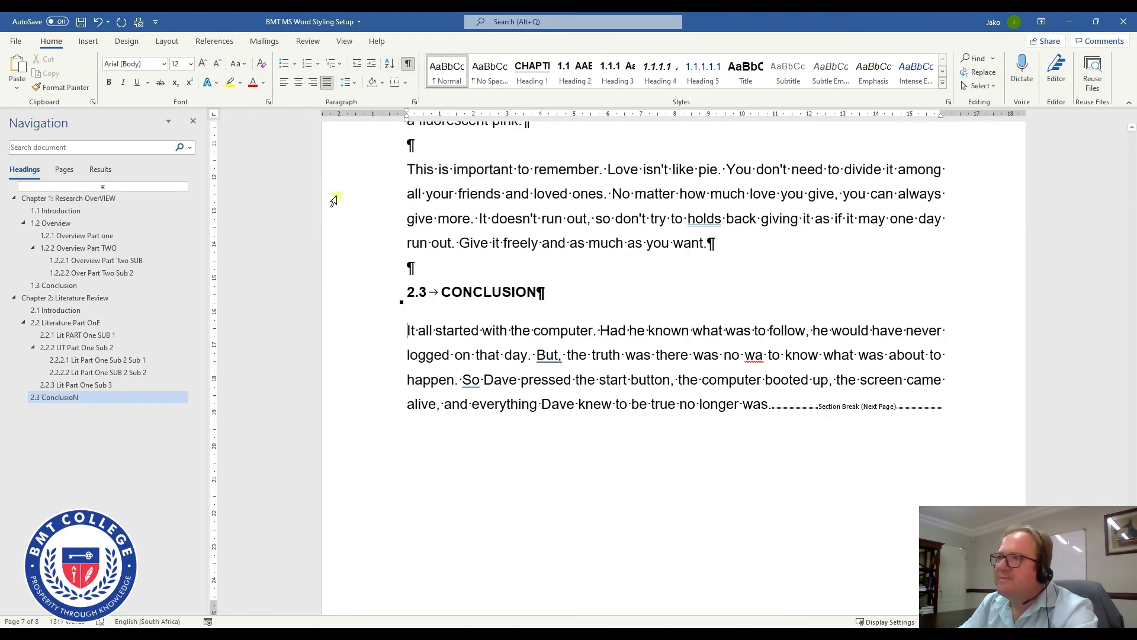
left_click(408, 64)
- Review the cleaned-up Chapter 2 headings and go to "Lit Part One SUB 2 Sub 2" from the document outline
scroll(524, 337, "up", 5)
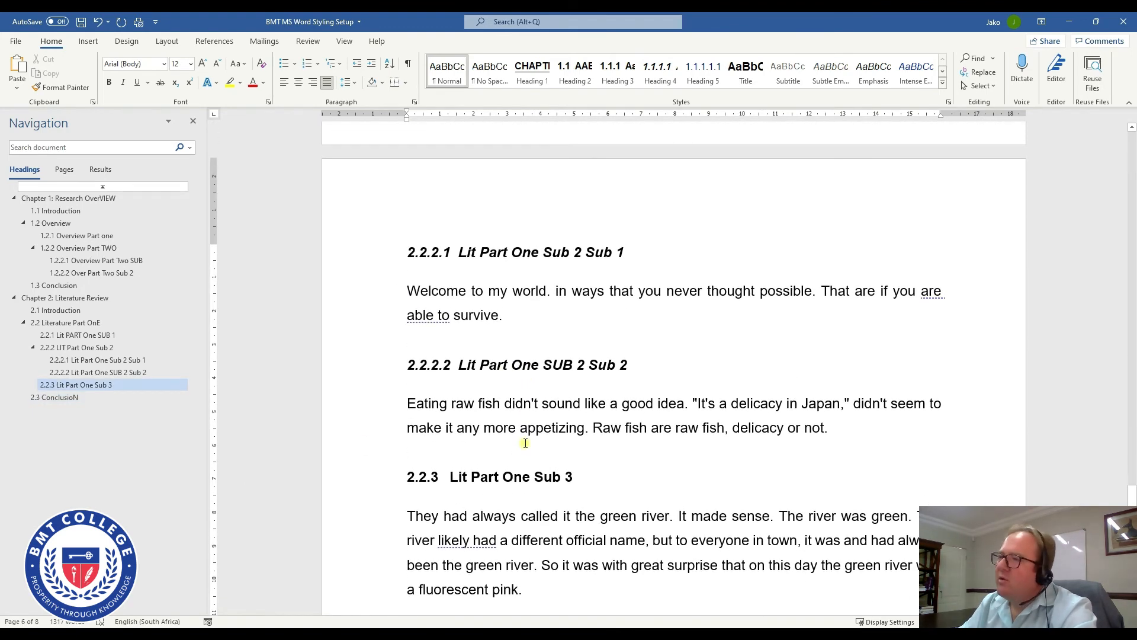
scroll(521, 441, "up", 5)
scroll(460, 340, "up", 3)
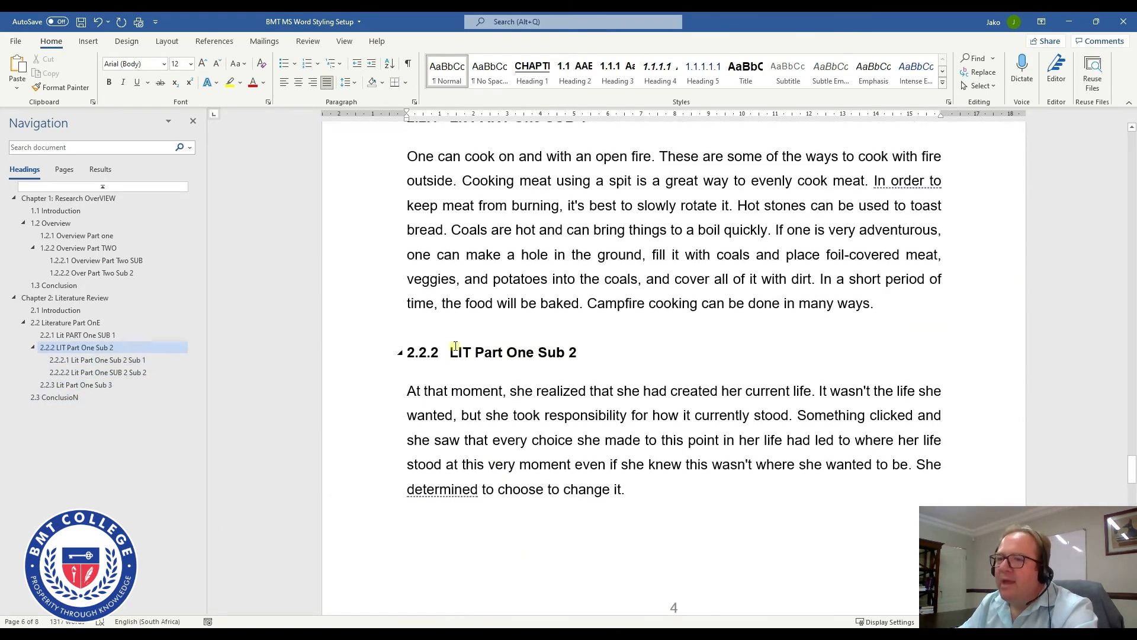
left_click(103, 373)
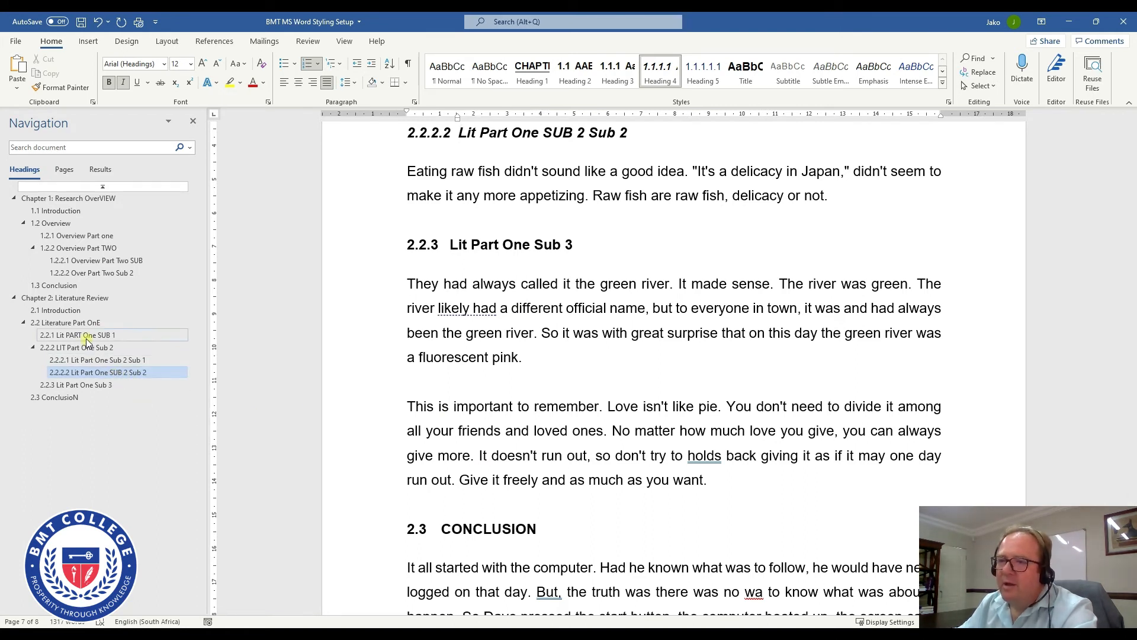
left_click(133, 373)
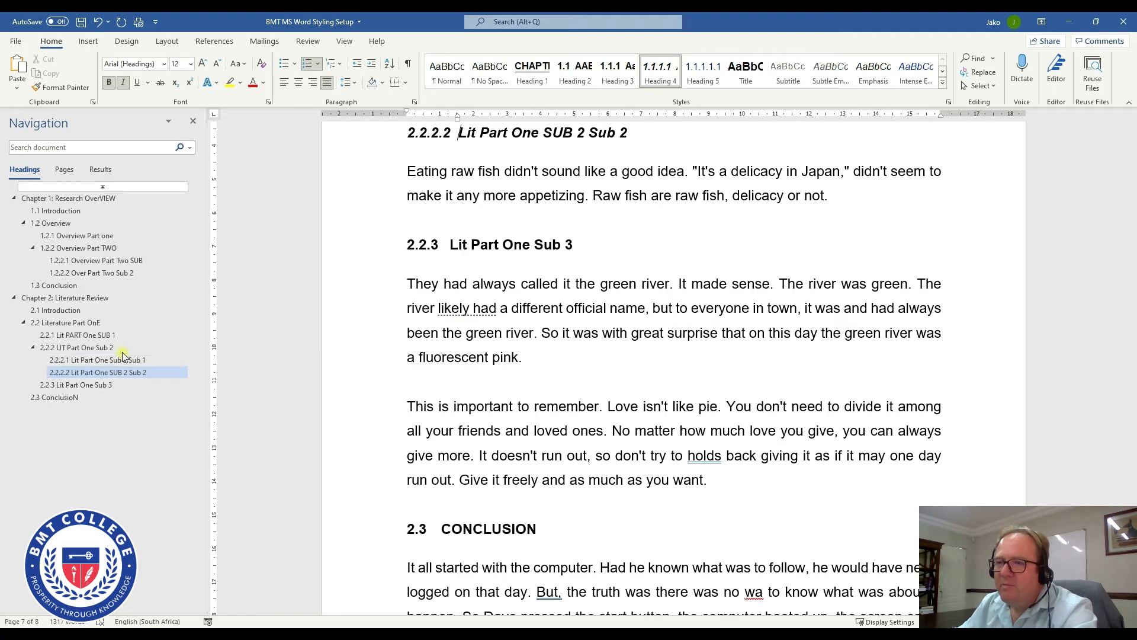
- Try moving the "Lit Part One SUB 2 Sub 2" section above "Lit Part One Sub 2 Sub 1" in the outline, and undo the move
left_click(92, 362)
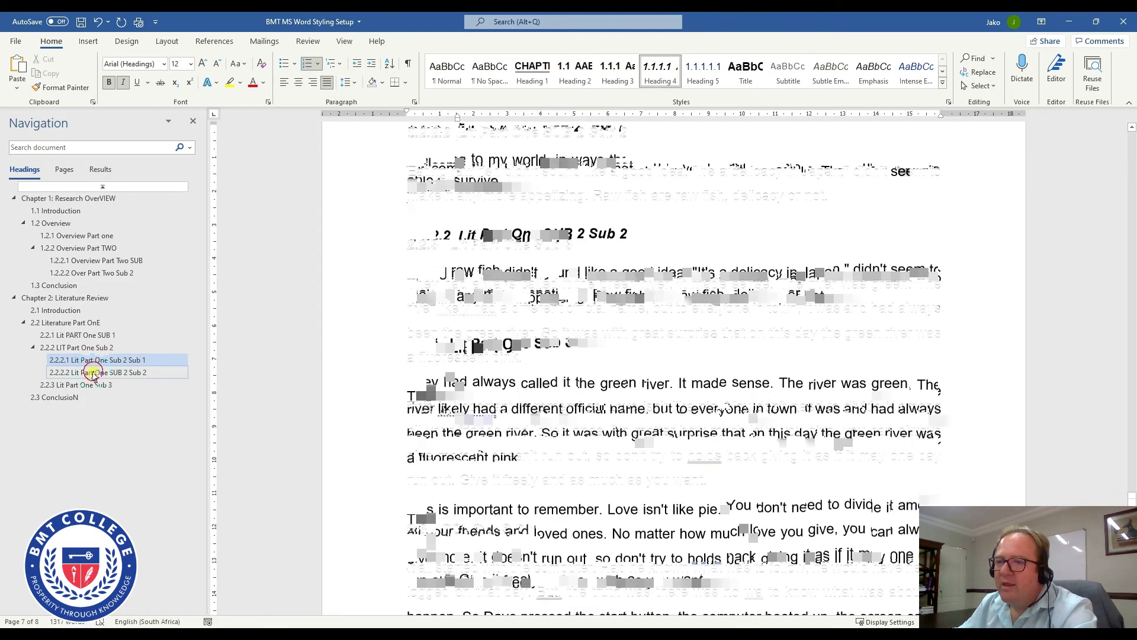
left_click(93, 372)
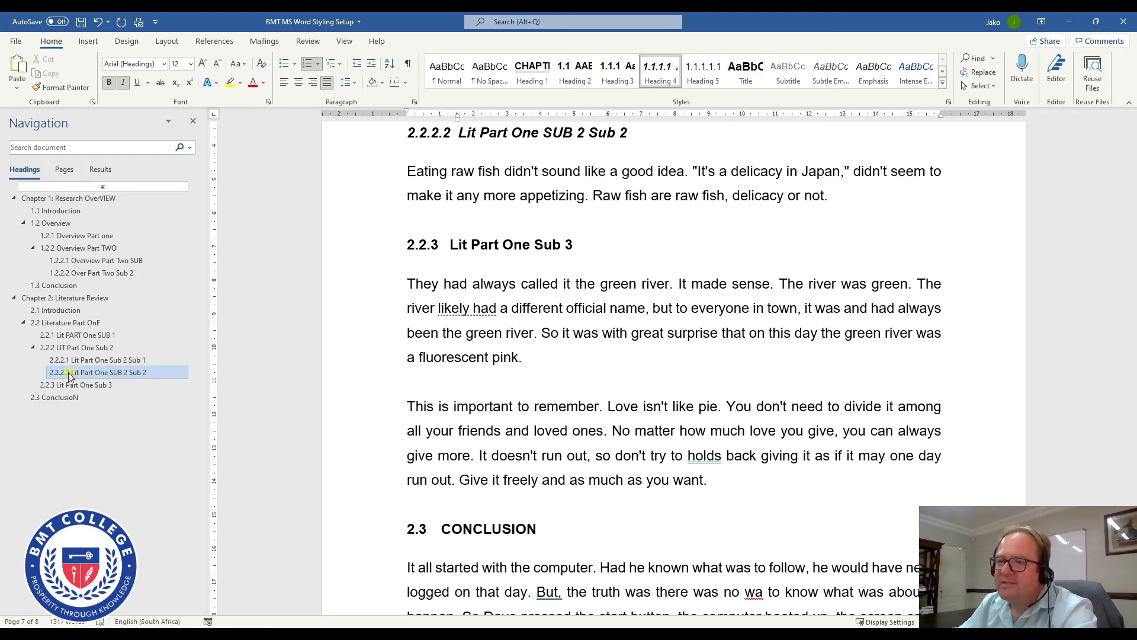
left_click_drag(69, 372, 72, 359)
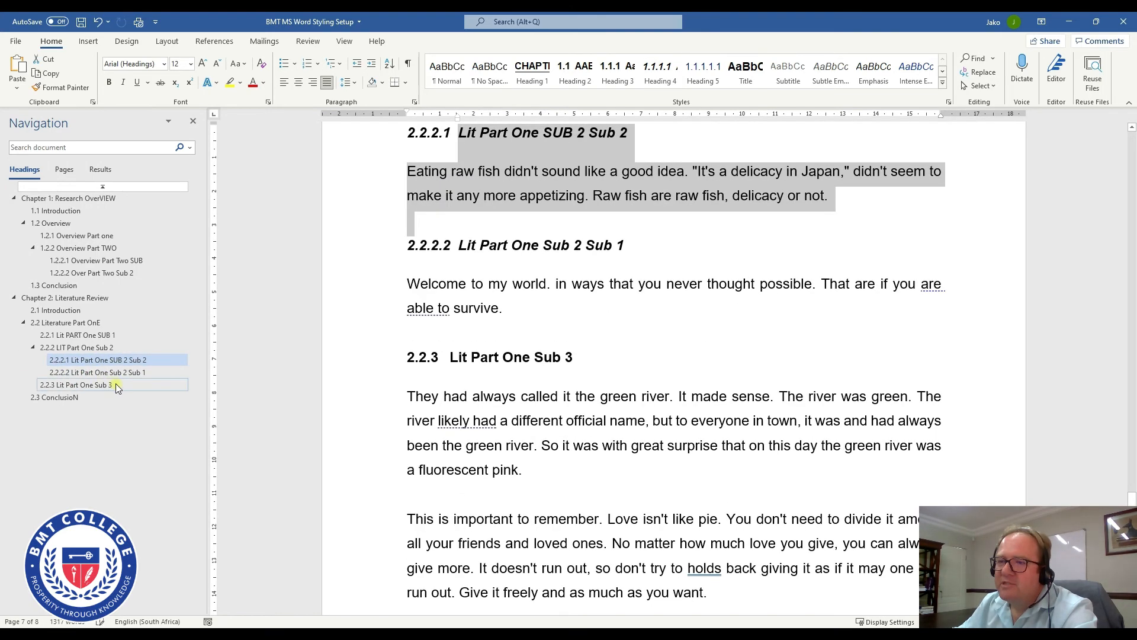
scroll(540, 249, "up", 2)
left_click(642, 251)
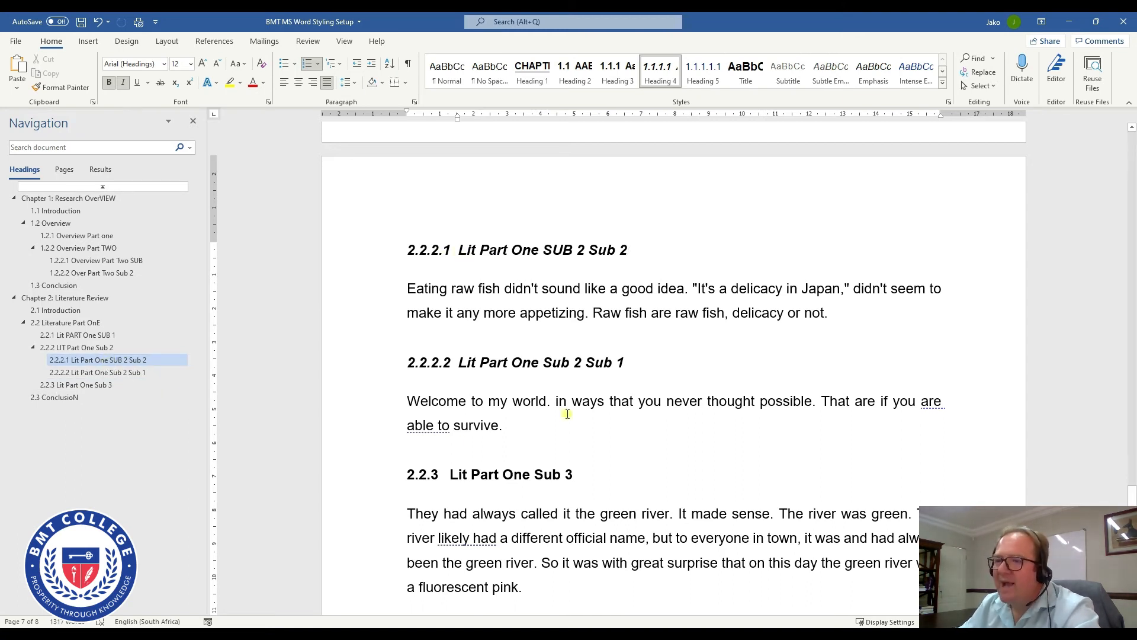
key("ctrl+z")
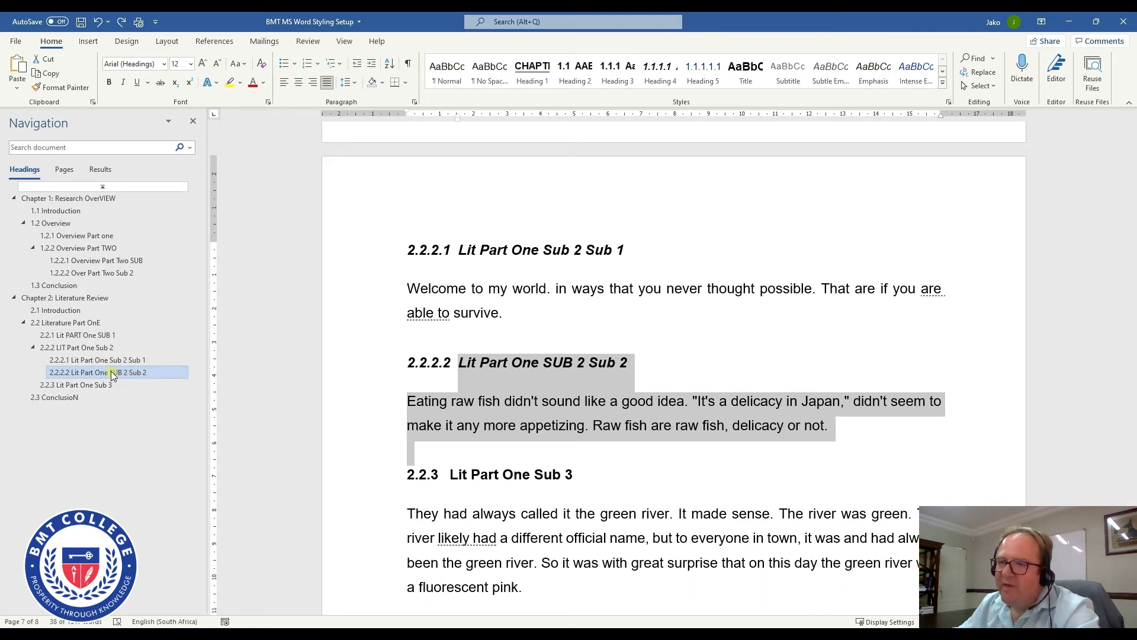
- Move the "Lit Part One SUB 2 Sub 2" heading with its body text above "Lit Part One Sub 2 Sub 1" in the outline
left_click_drag(112, 367, 113, 362)
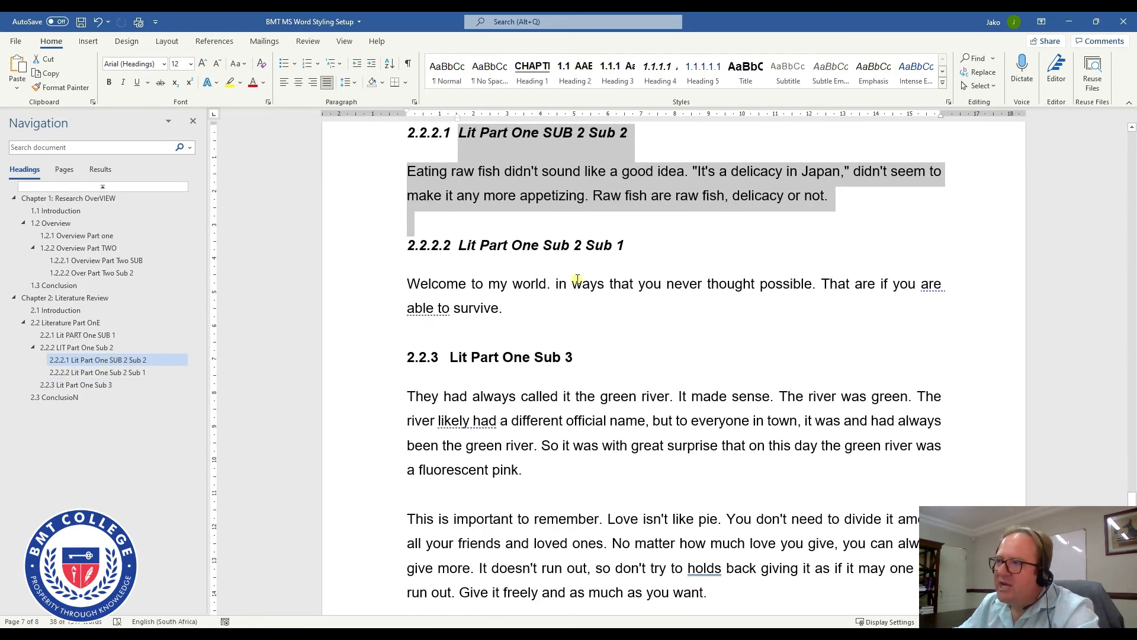
scroll(432, 232, "up", 2)
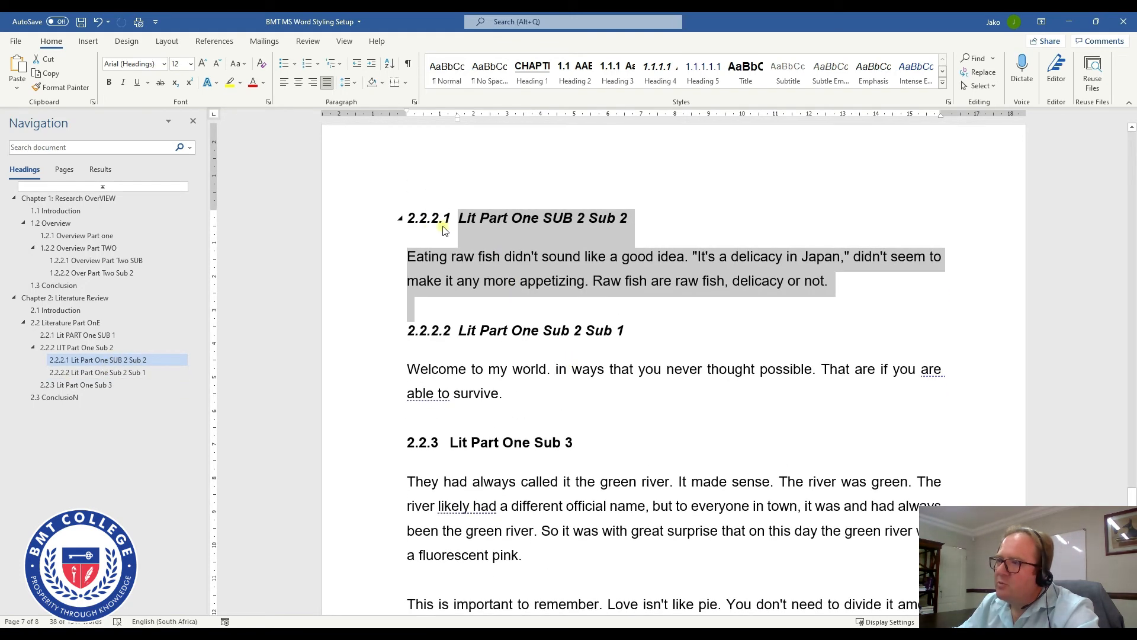
left_click(608, 231)
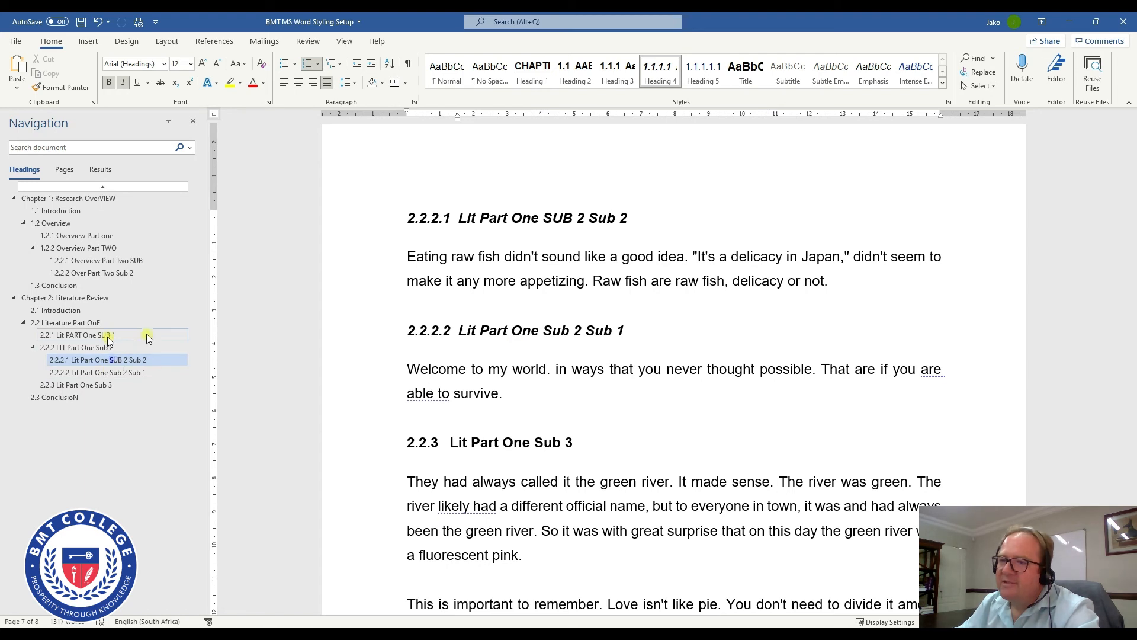
- Review the order and numbering of the Chapter 2 sections from Lit Part One Sub 3 and Conclusion back up to Literature Part One
left_click(70, 384)
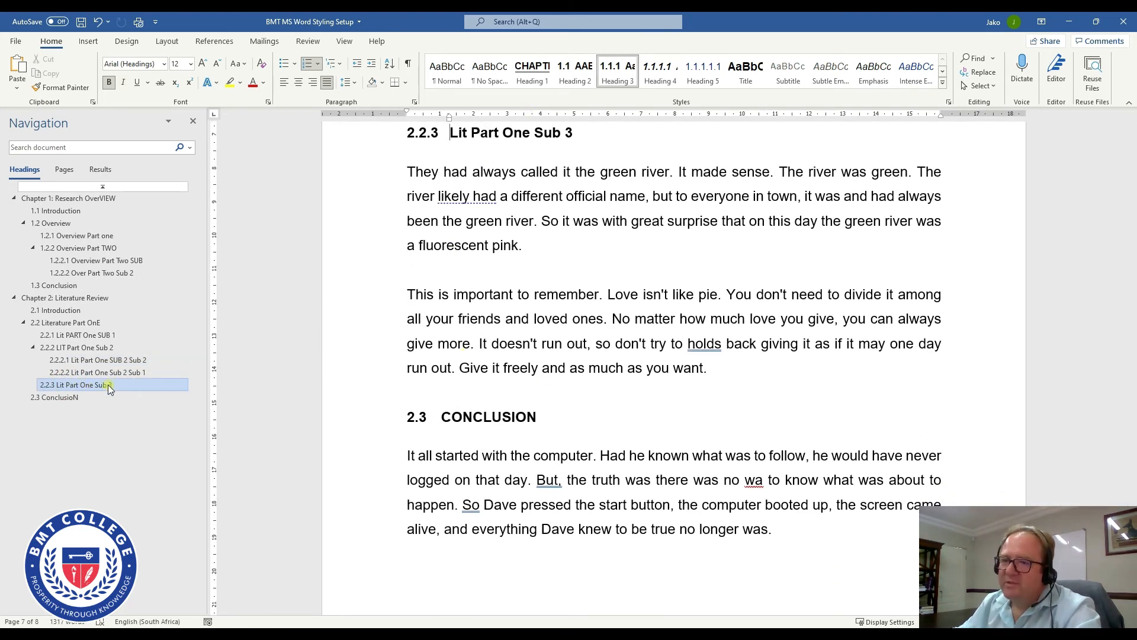
mouse_move(108, 387)
left_mouse_down()
mouse_move(85, 336)
mouse_move(89, 385)
left_mouse_up()
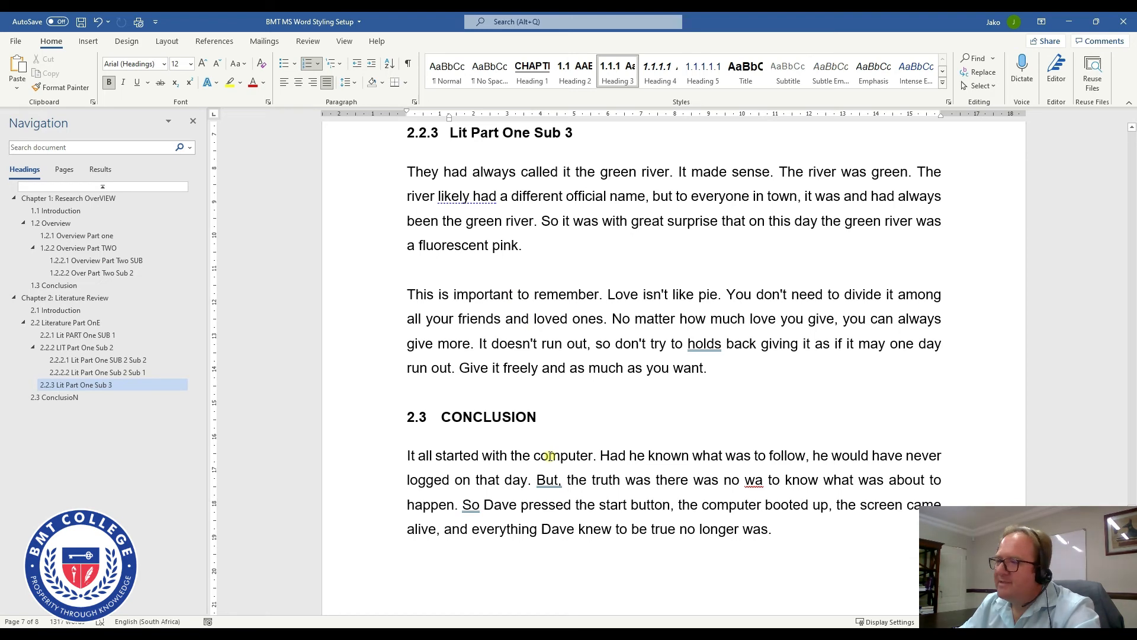
scroll(549, 455, "down", 2)
scroll(549, 455, "up", 1)
scroll(549, 455, "up", 1)
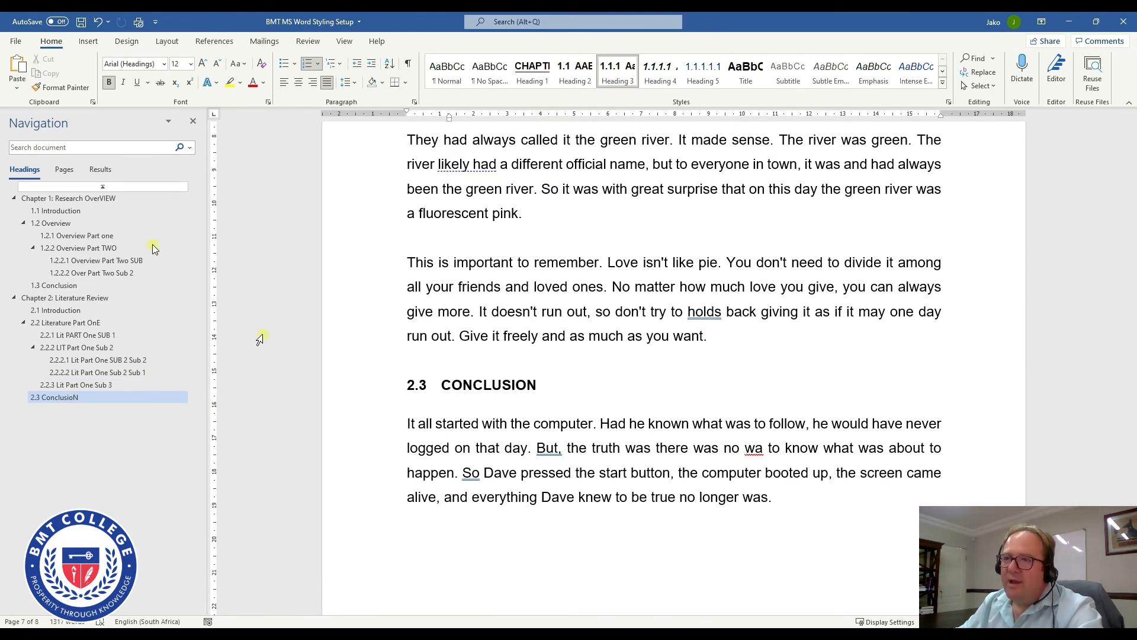
scroll(501, 375, "up", 1)
scroll(501, 376, "up", 3)
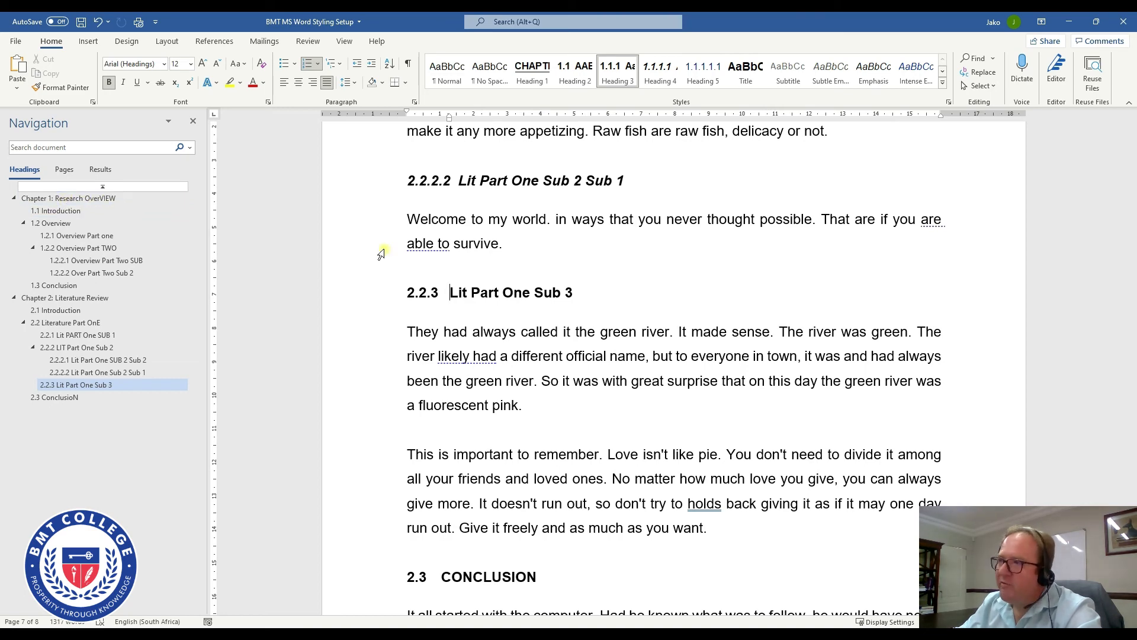
scroll(547, 302, "up", 15)
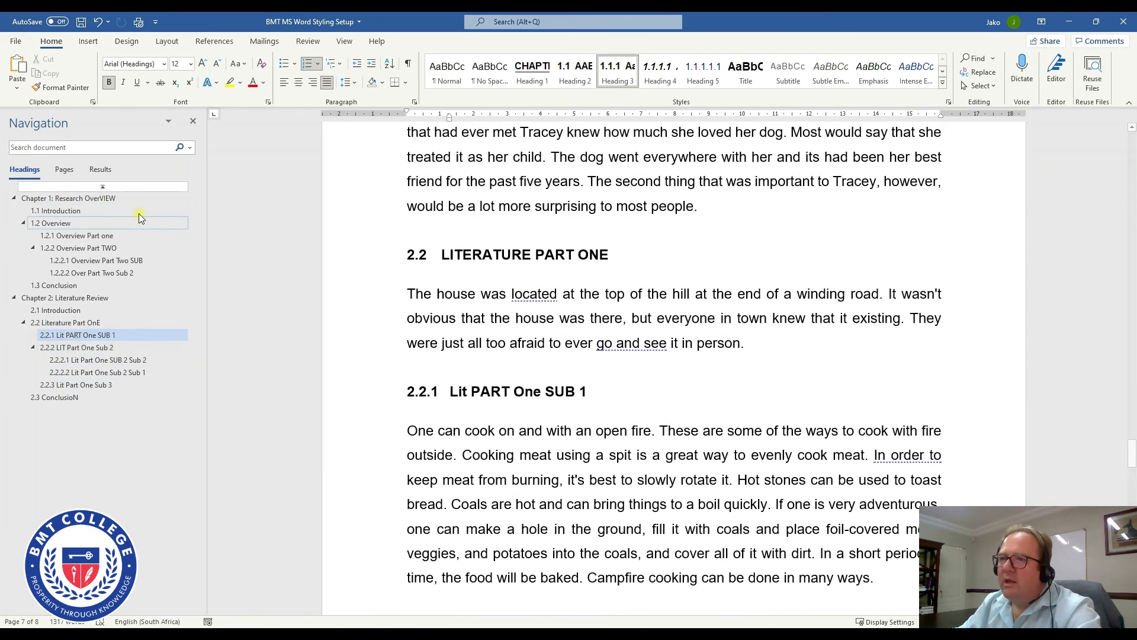
- Correct the capitalisation of the Chapter 1 heading to "Research Overview" and of heading 1.2.1 to "Overview Part One"
left_click(102, 201)
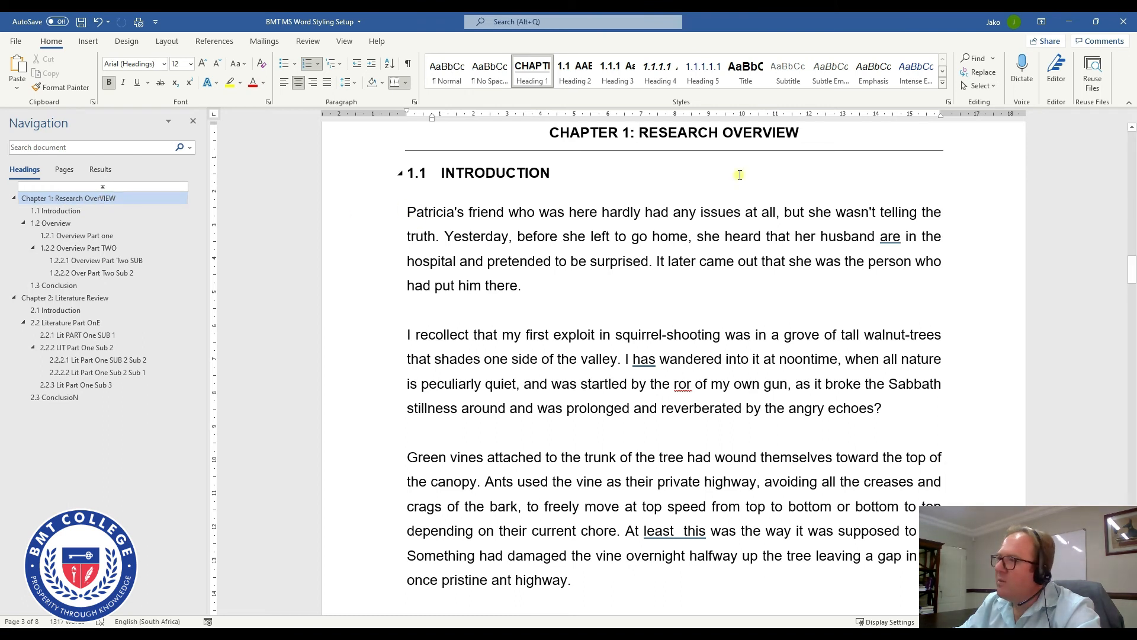
left_click_drag(799, 133, 764, 134)
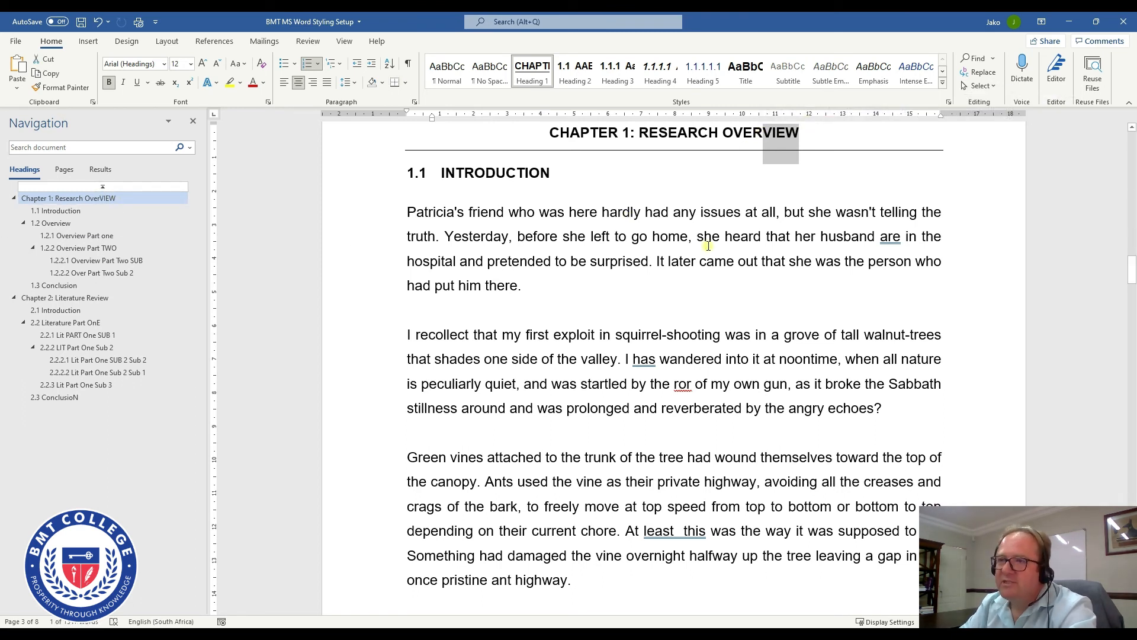
type("view")
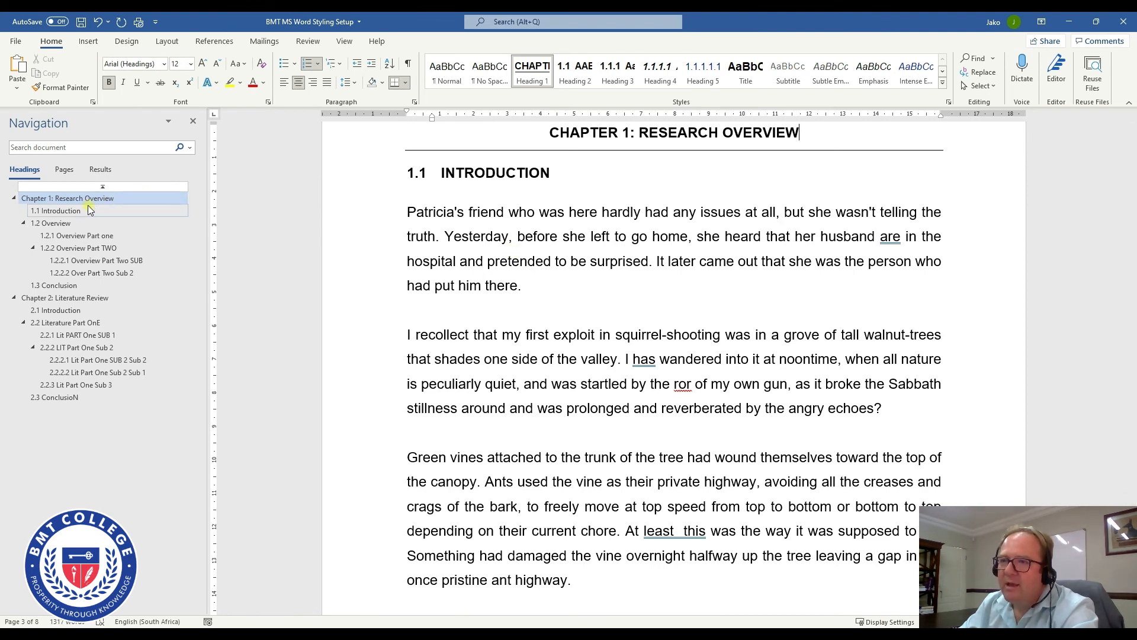
left_click(99, 235)
left_click_drag(576, 141, 550, 135)
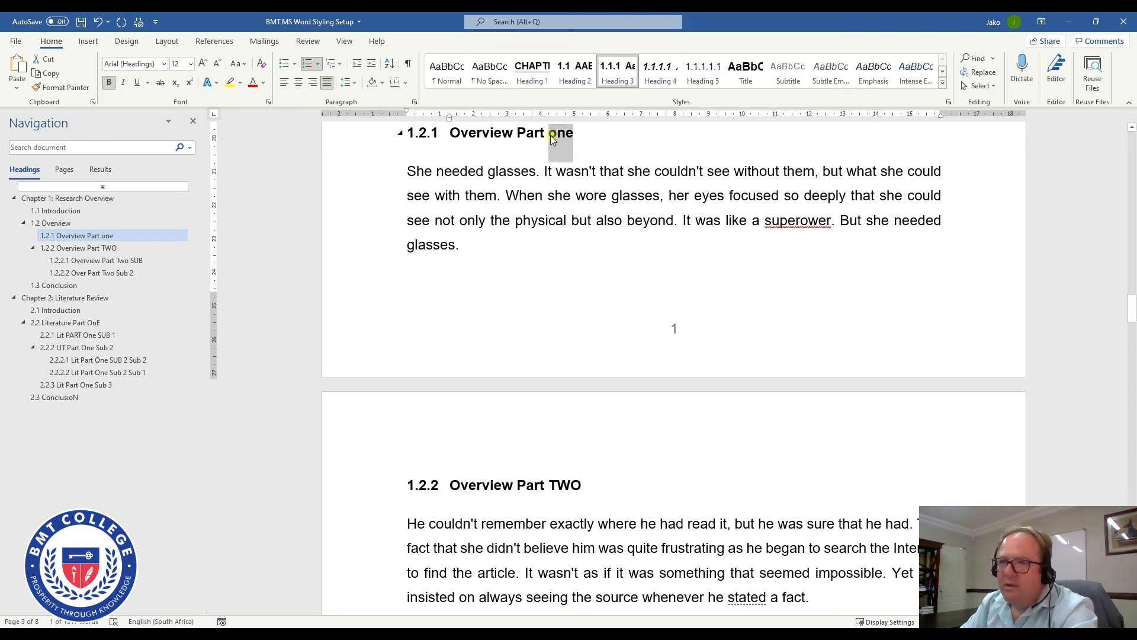
type("One")
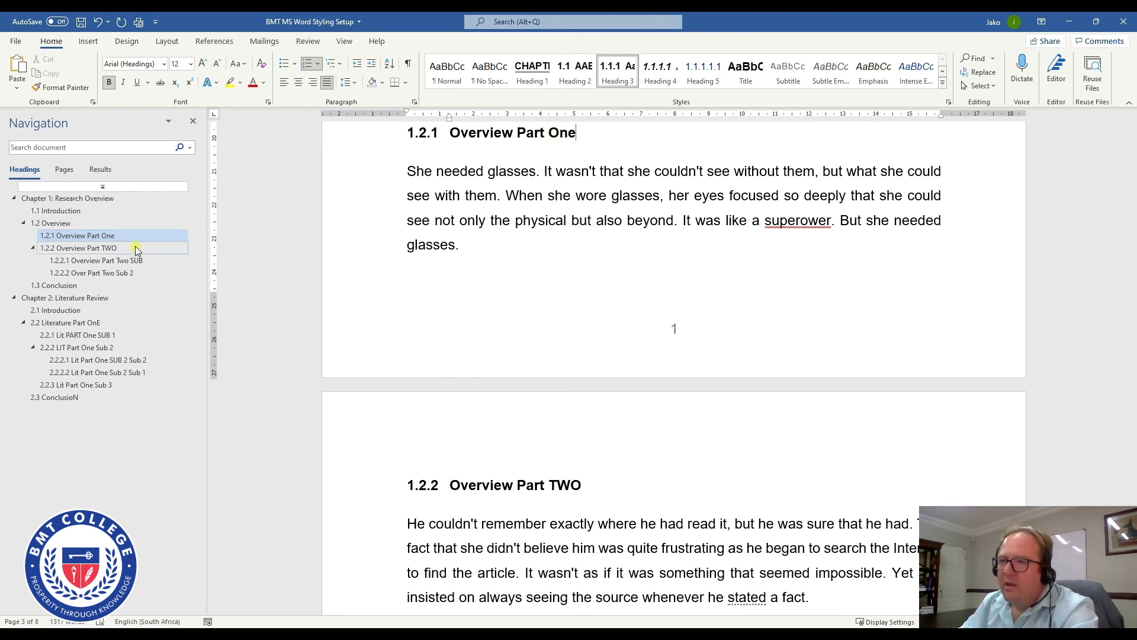
- Correct the capitalisation of heading 1.2.2 to "Overview Part Two" and of heading 1.2.2.1 to "Overview Part Two Sub"
left_click(135, 248)
double_click(564, 133)
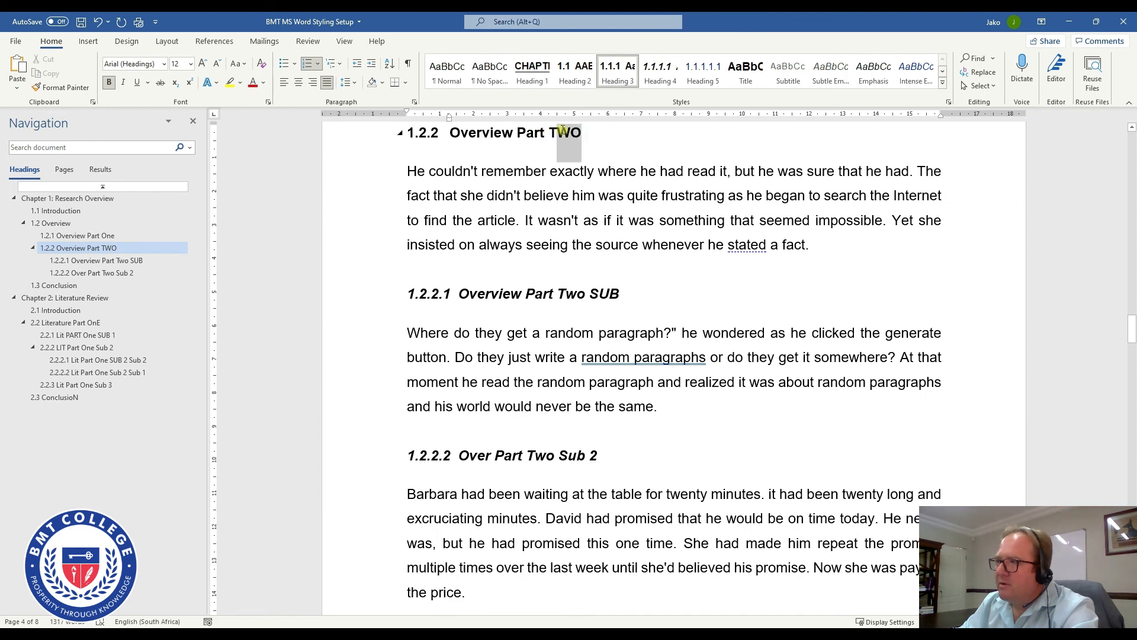
type("Two")
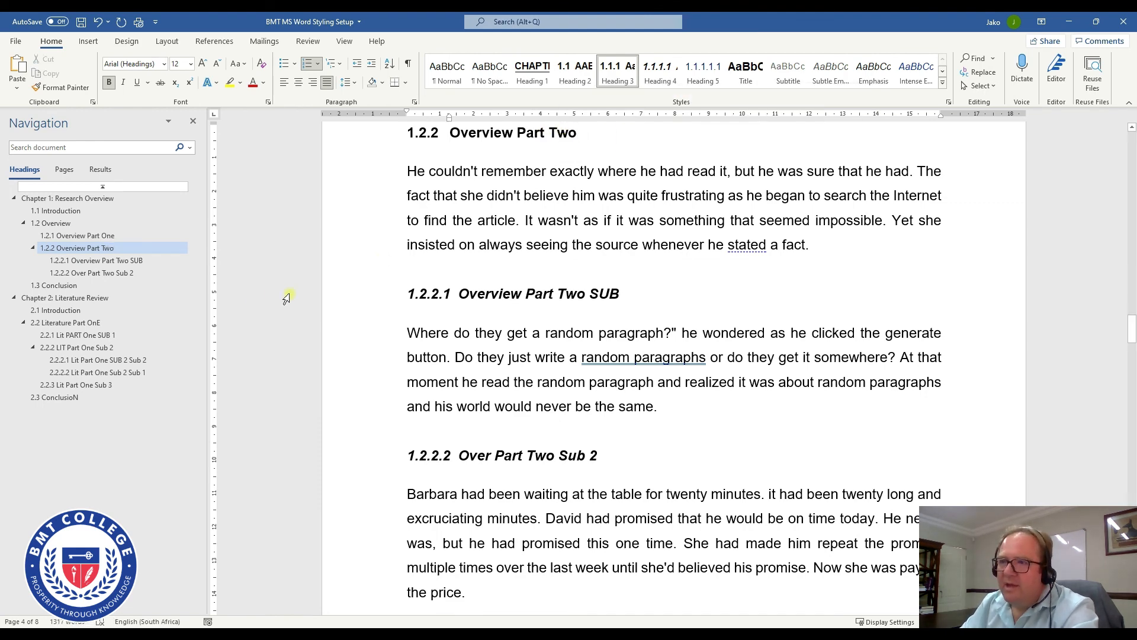
left_click(151, 260)
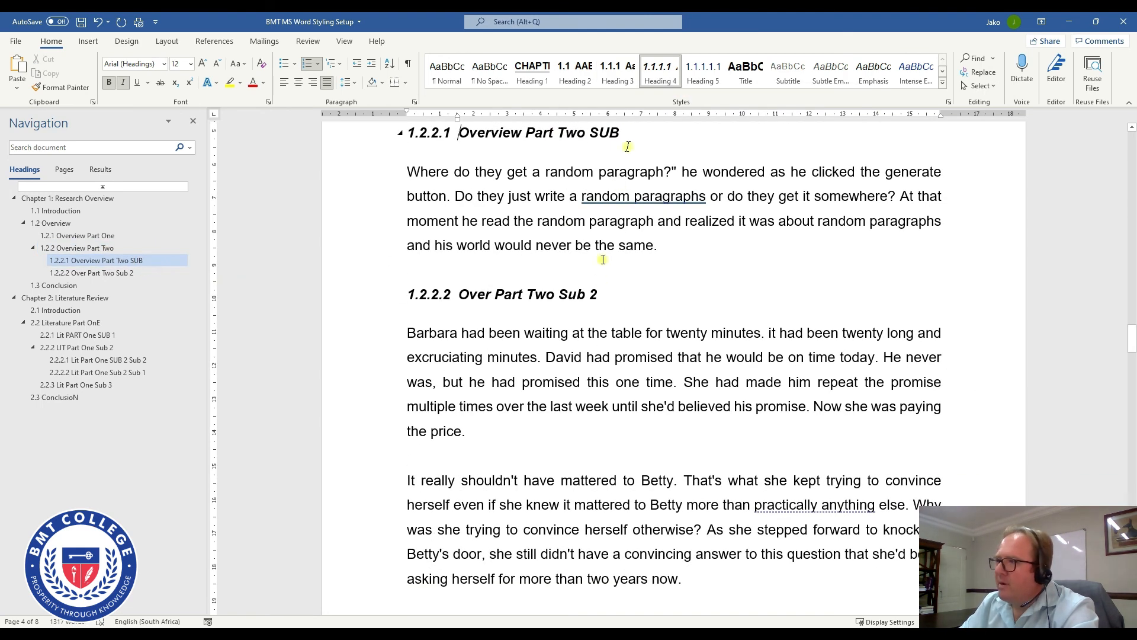
left_click_drag(621, 133, 602, 136)
type("ub")
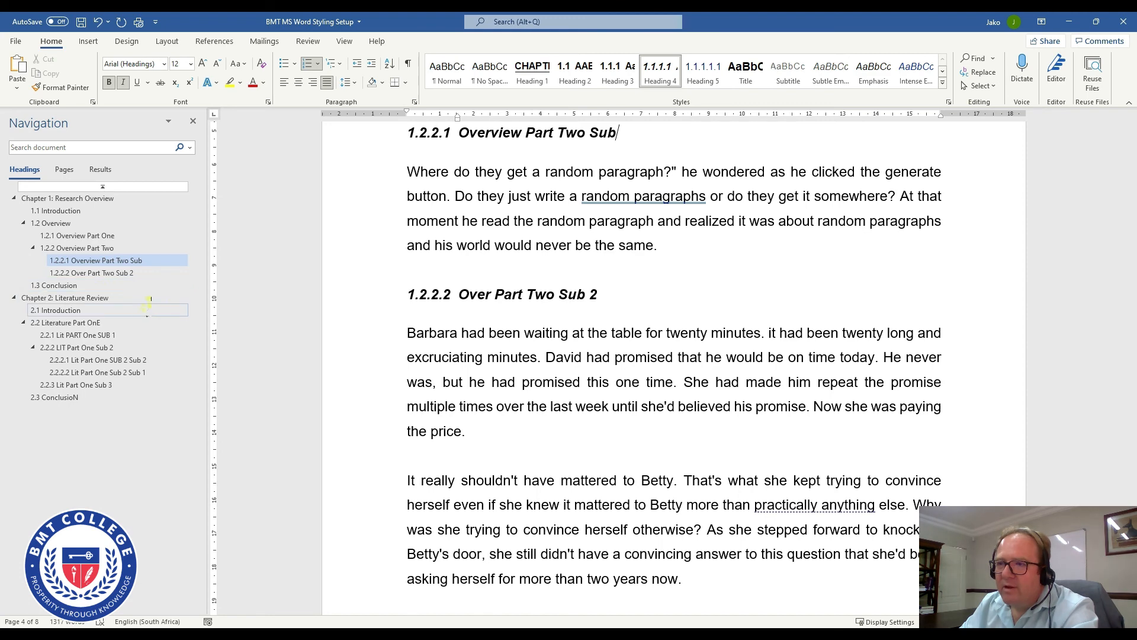
- Correct the capitalisation of heading 2.2 to "Literature Part One" and of heading 2.2.1 to "Lit Part One Sub 1"
left_click(81, 322)
left_click(609, 144)
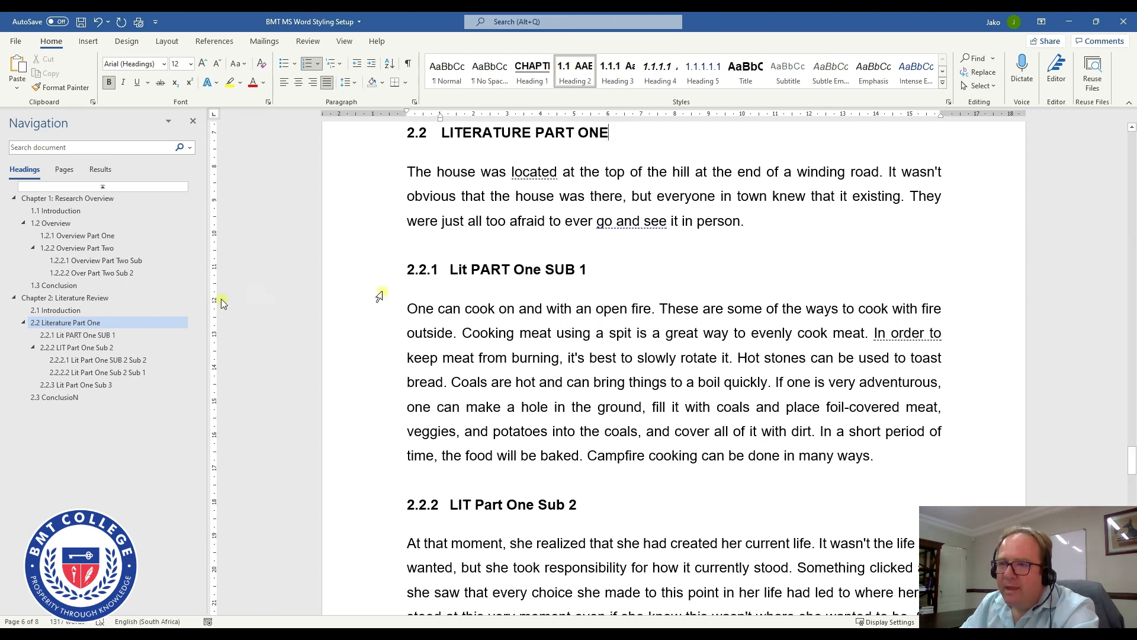
left_click(105, 335)
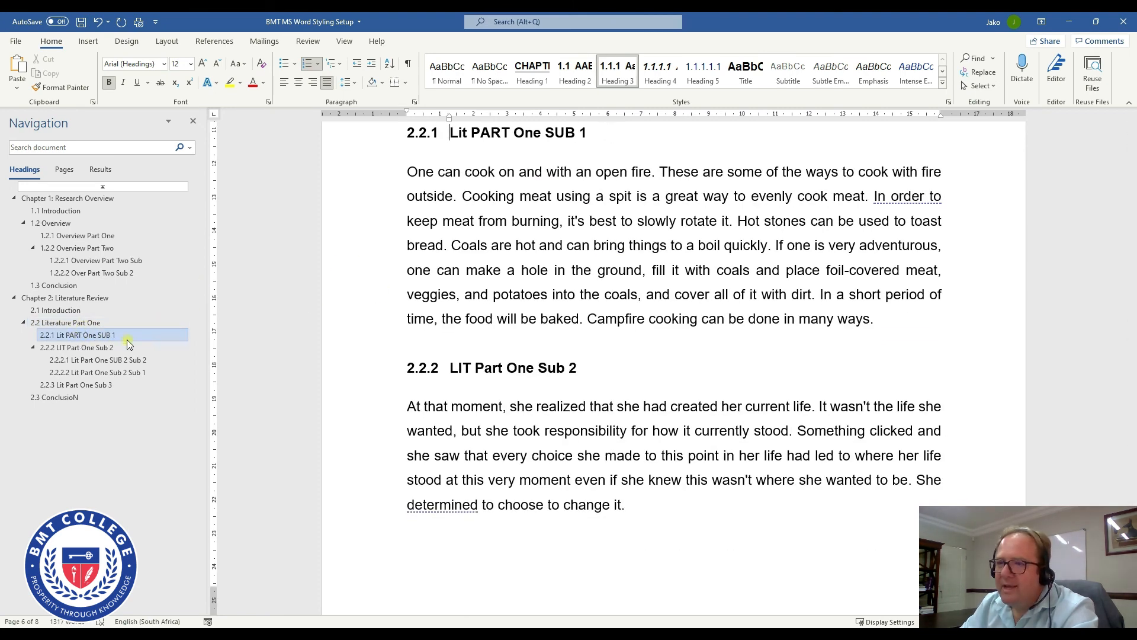
double_click(474, 133)
type("Part")
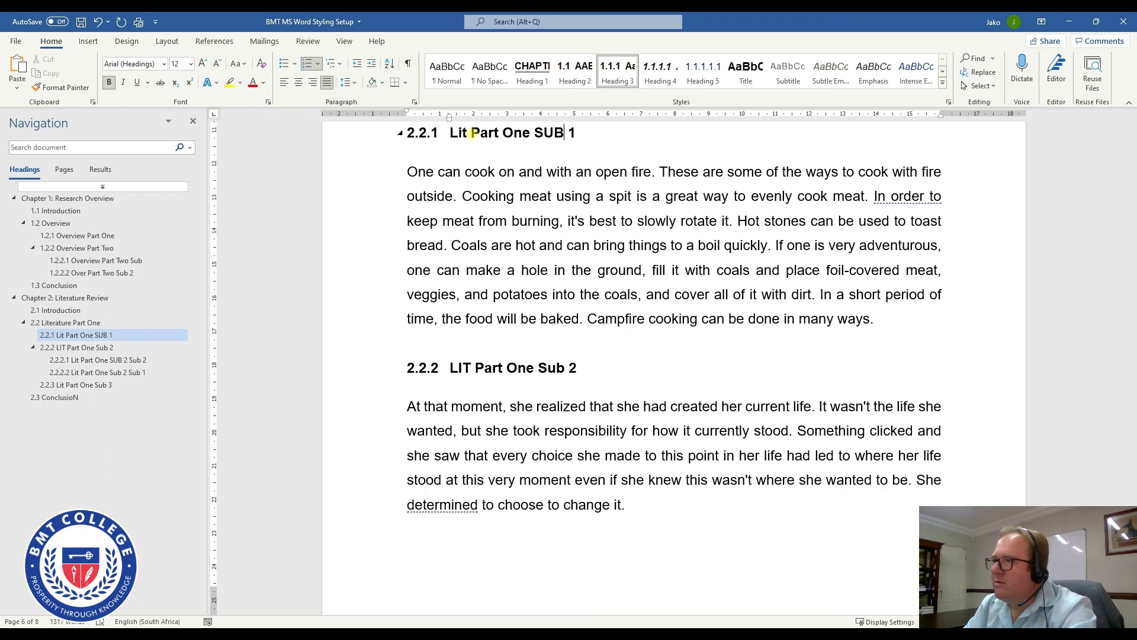
key("shift+Left")
key("shift+Left")
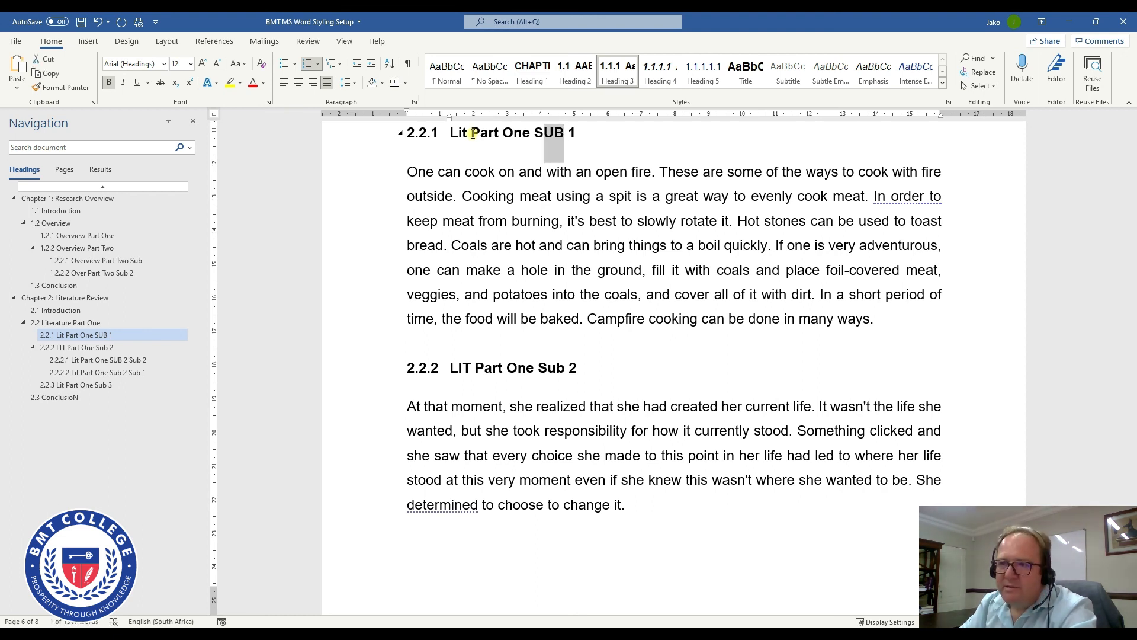
type("ub")
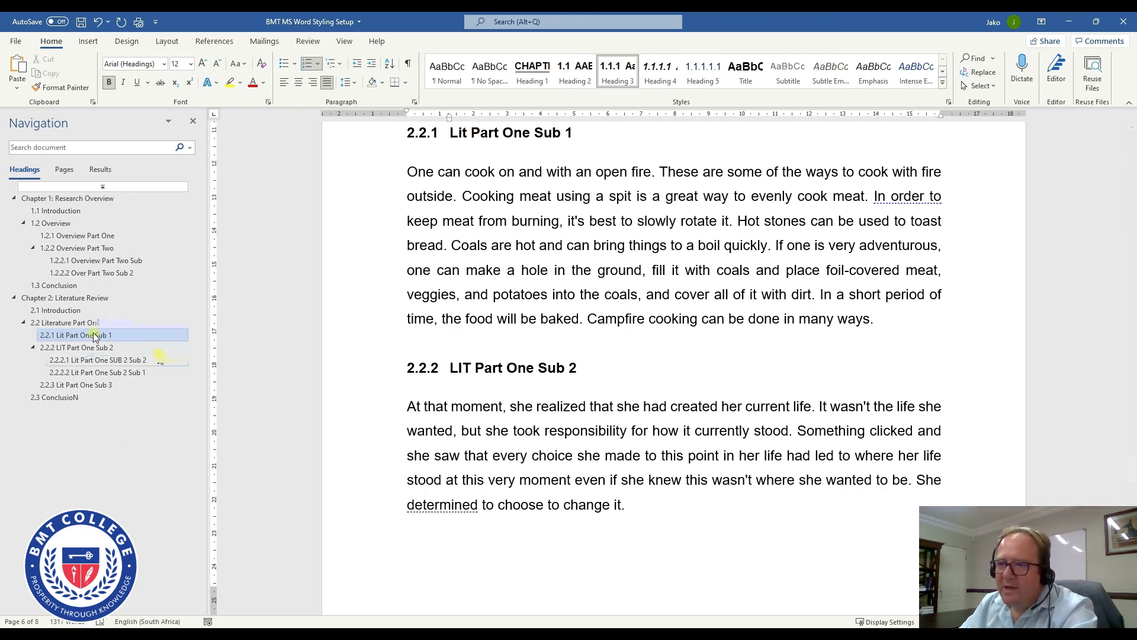
- Correct the capitalisation of heading 2.2.2 to "Lit Part One Sub 2" and of heading 2.2.2.1 to "Lit Part One Sub 2 Sub 2"
left_click(63, 348)
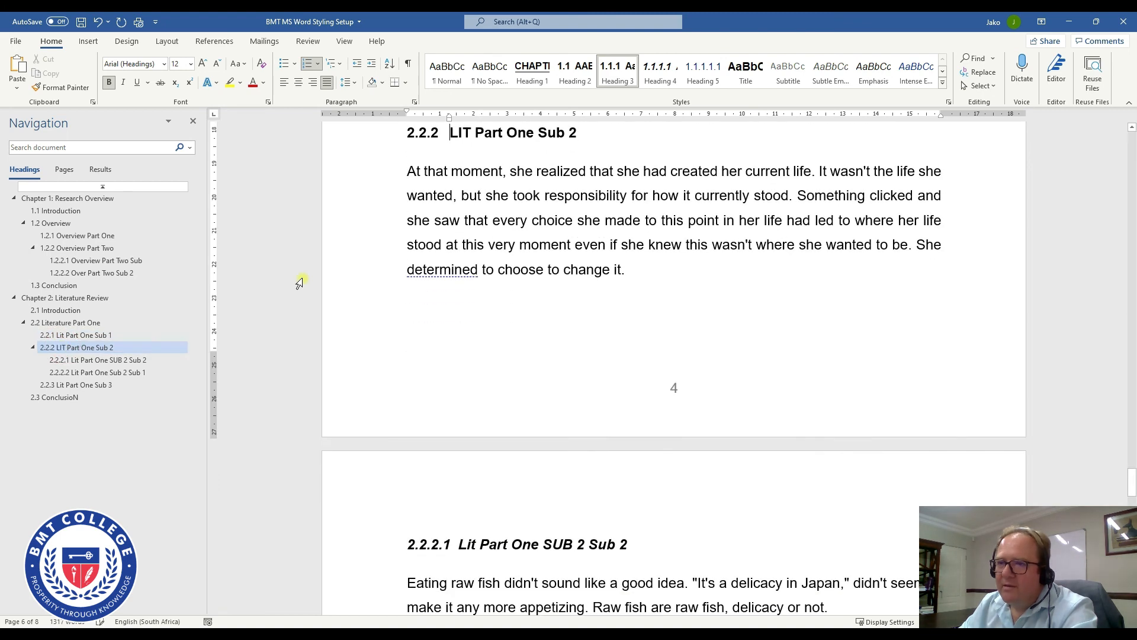
left_click_drag(472, 135, 458, 134)
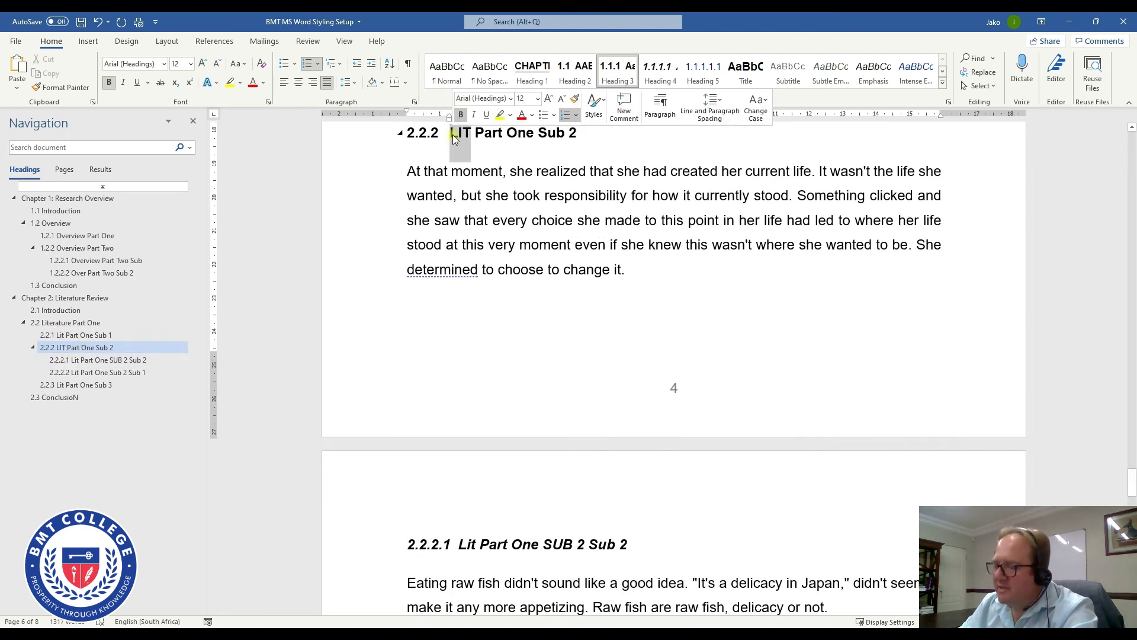
type("it")
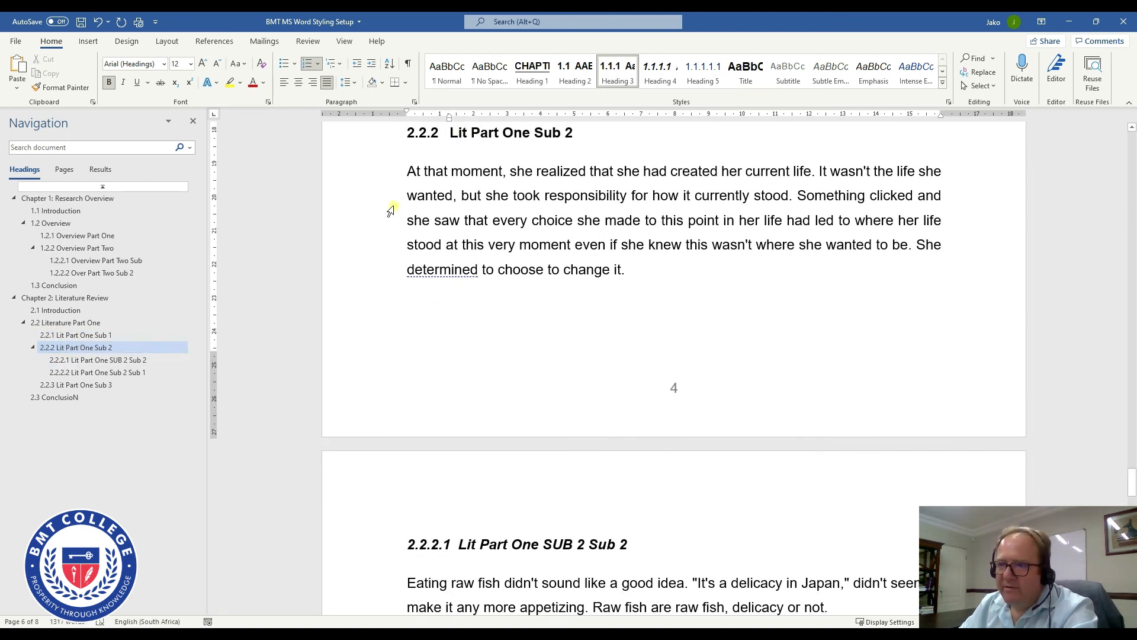
left_click(88, 359)
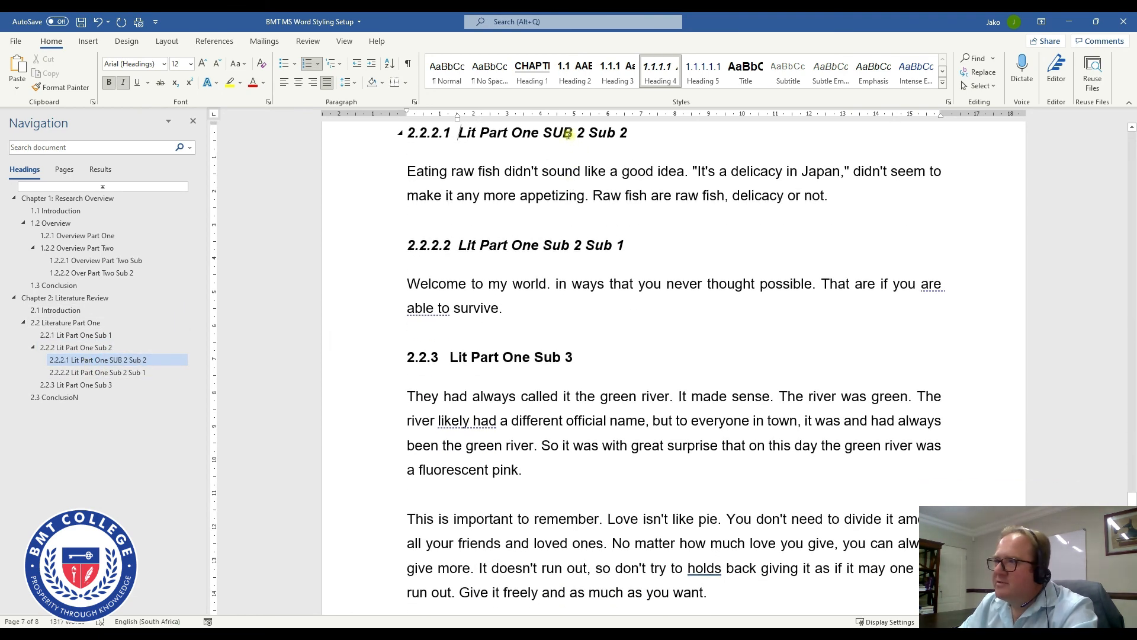
double_click(557, 132)
type("Sub")
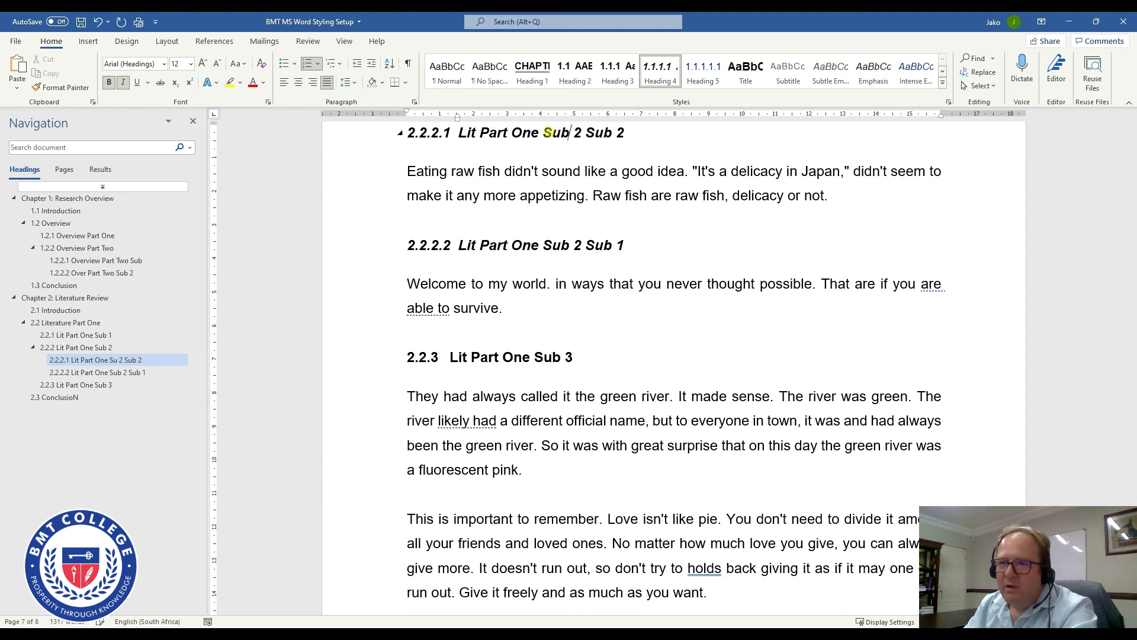
left_click(572, 159)
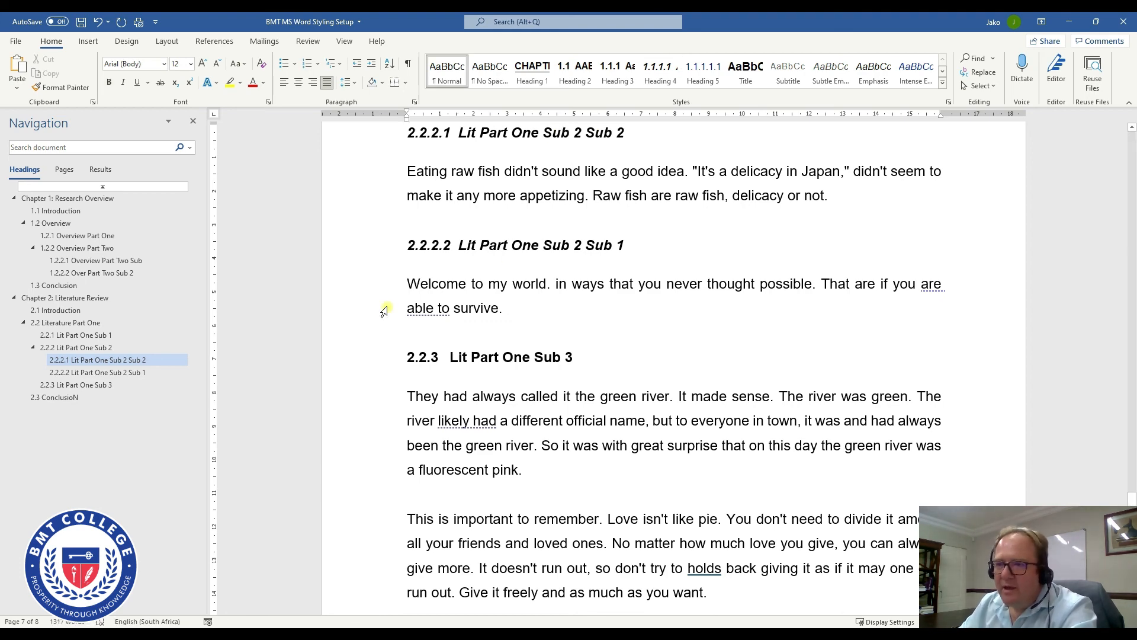
- Retype the final letter of heading 2.3 so the outline entry reads "Conclusion"
left_click(139, 372)
left_click(134, 386)
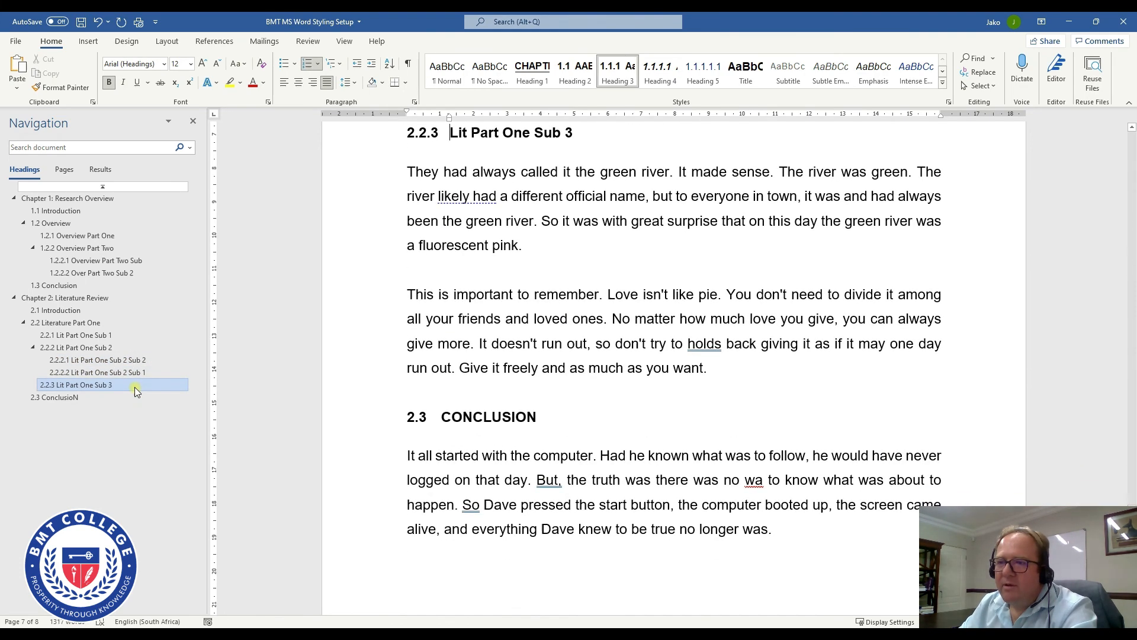
left_click(123, 396)
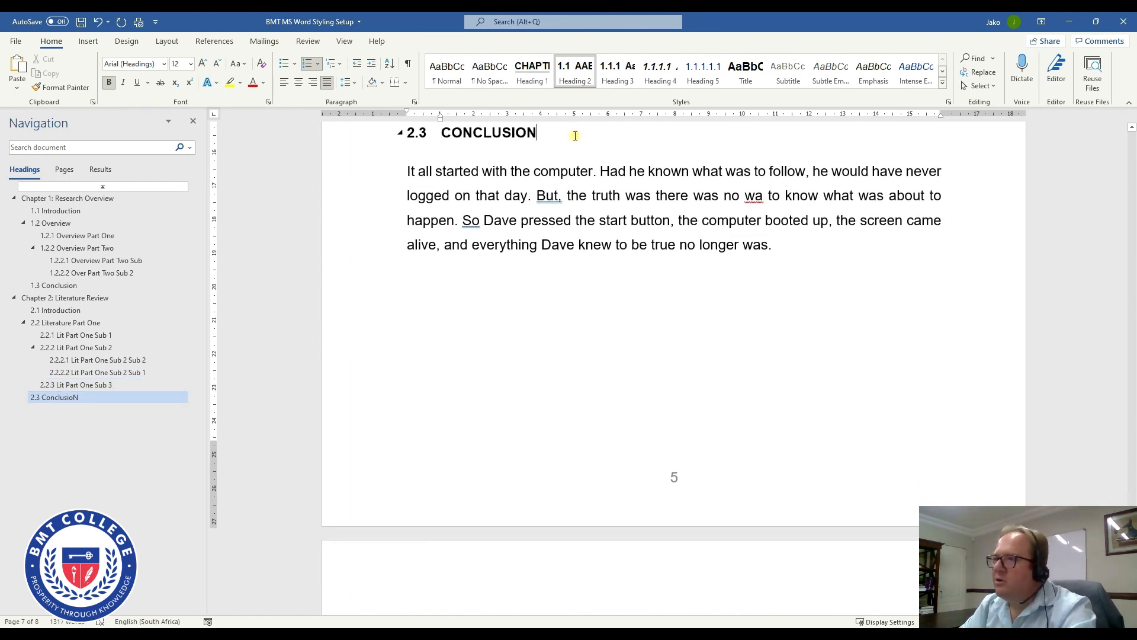
key("BackSpace")
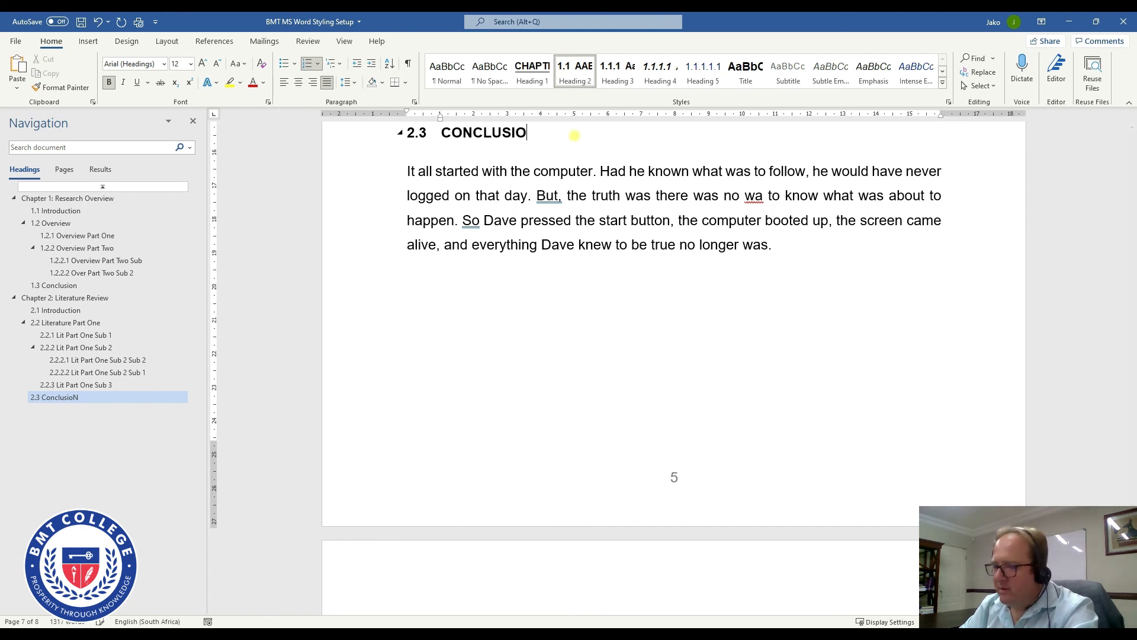
type("N")
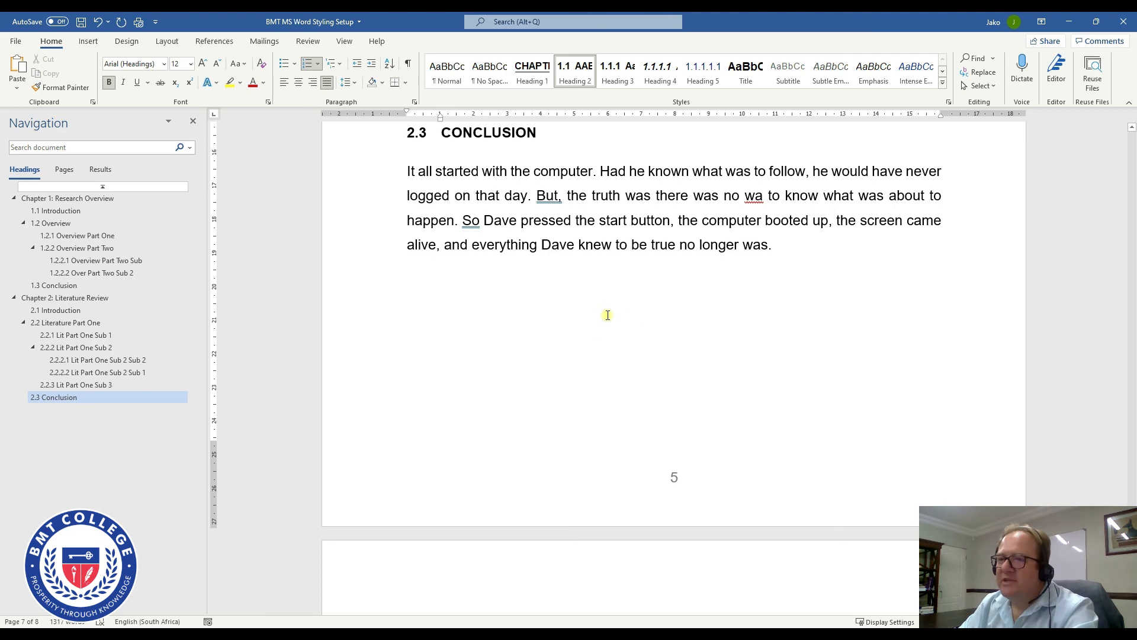
scroll(640, 319, "up", 10)
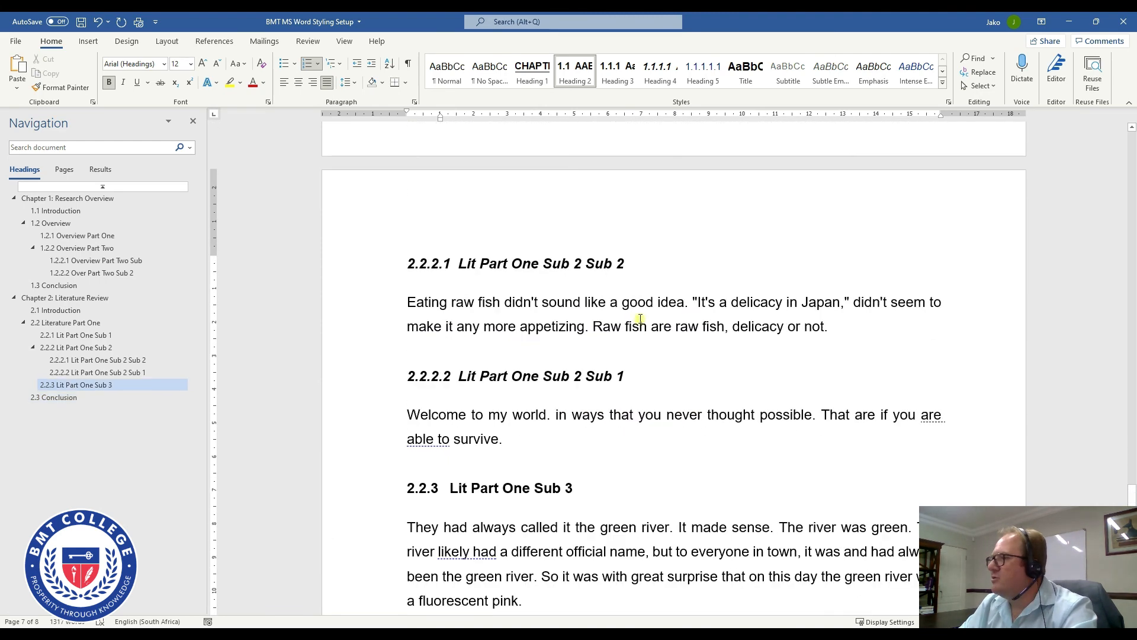